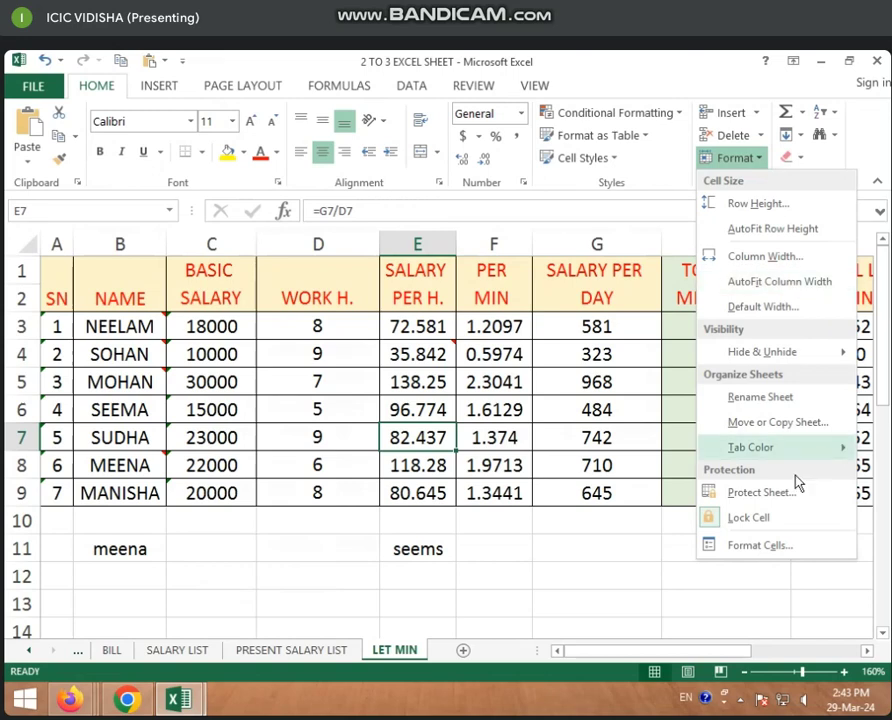
Open the Protect Sheet dialog twice and cancel it both times, leaving LET MIN unprotected
{"action": "left_click", "coordinate": [743, 495]}
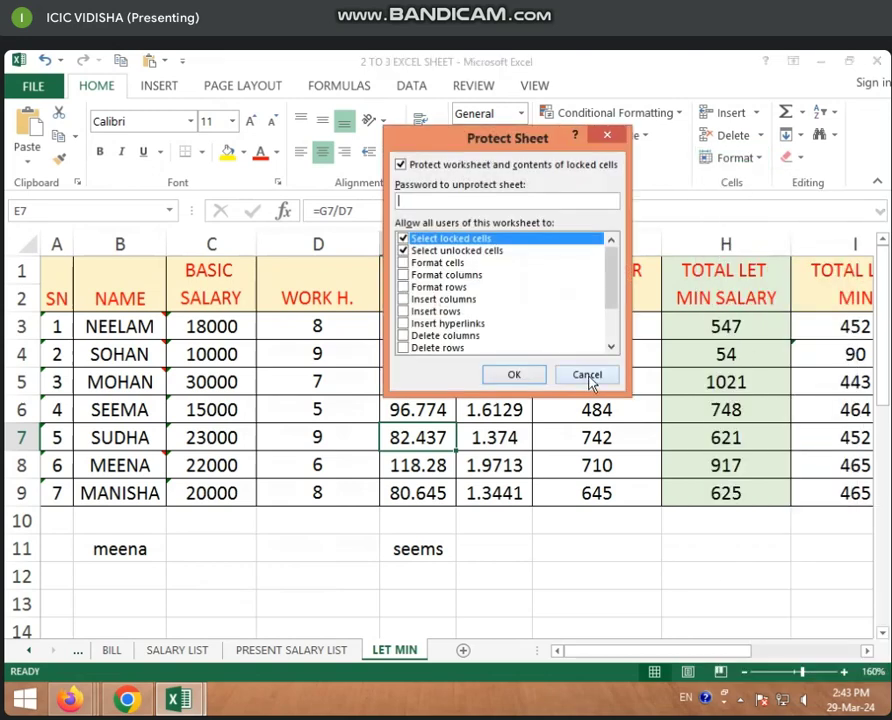
{"action": "left_click", "coordinate": [588, 380]}
{"action": "left_click", "coordinate": [474, 86]}
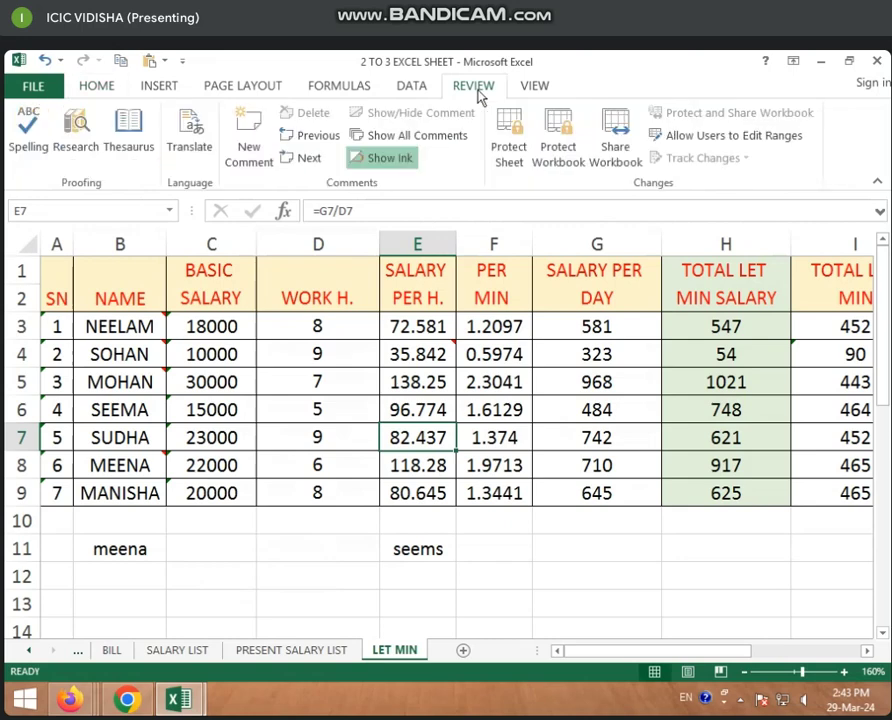
{"action": "left_click", "coordinate": [512, 140]}
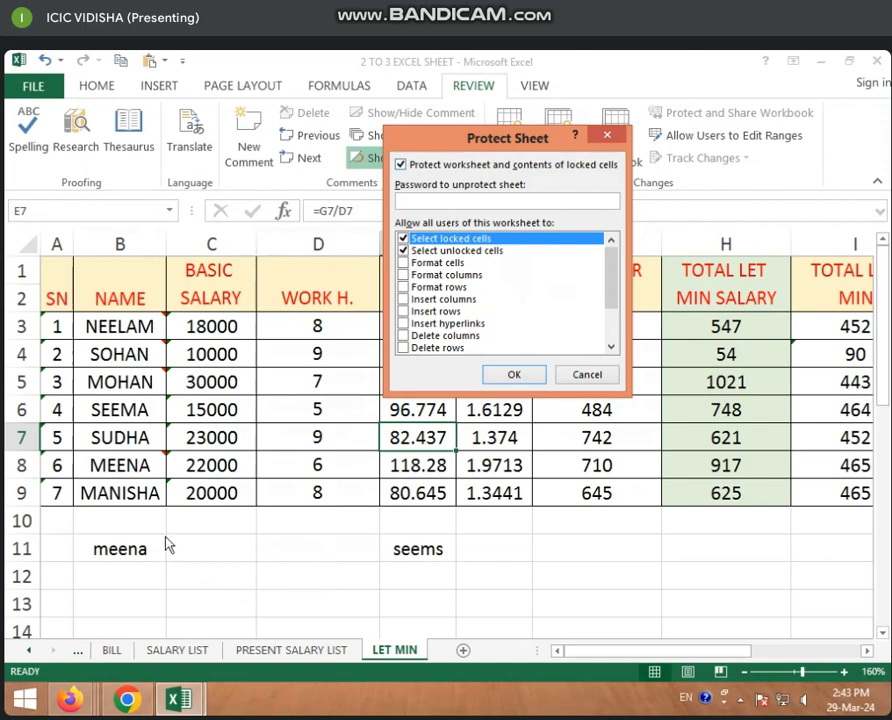
{"action": "left_click", "coordinate": [586, 375]}
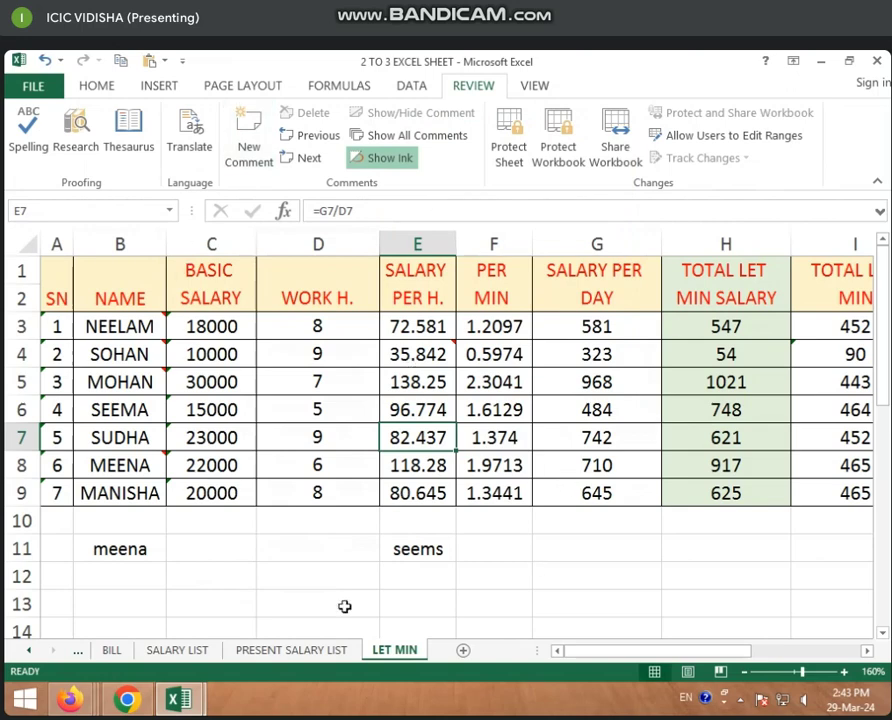
{"action": "left_click", "coordinate": [300, 584]}
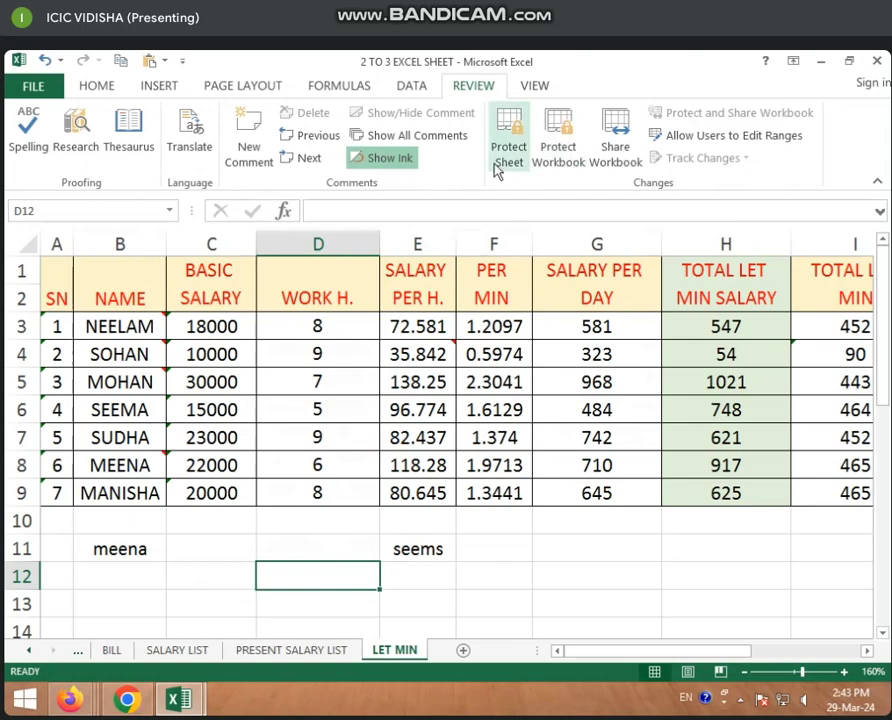
Look through the BILL and PRESENT SALARY LIST sheets, then return to LET MIN
{"action": "left_click", "coordinate": [110, 652]}
{"action": "left_click", "coordinate": [258, 481]}
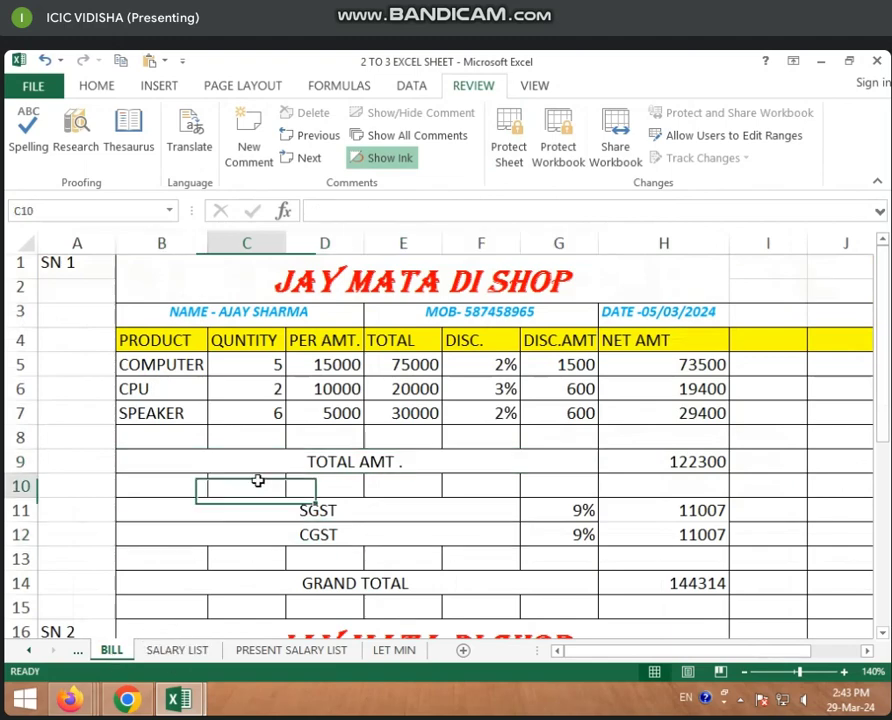
{"action": "left_click", "coordinate": [300, 655]}
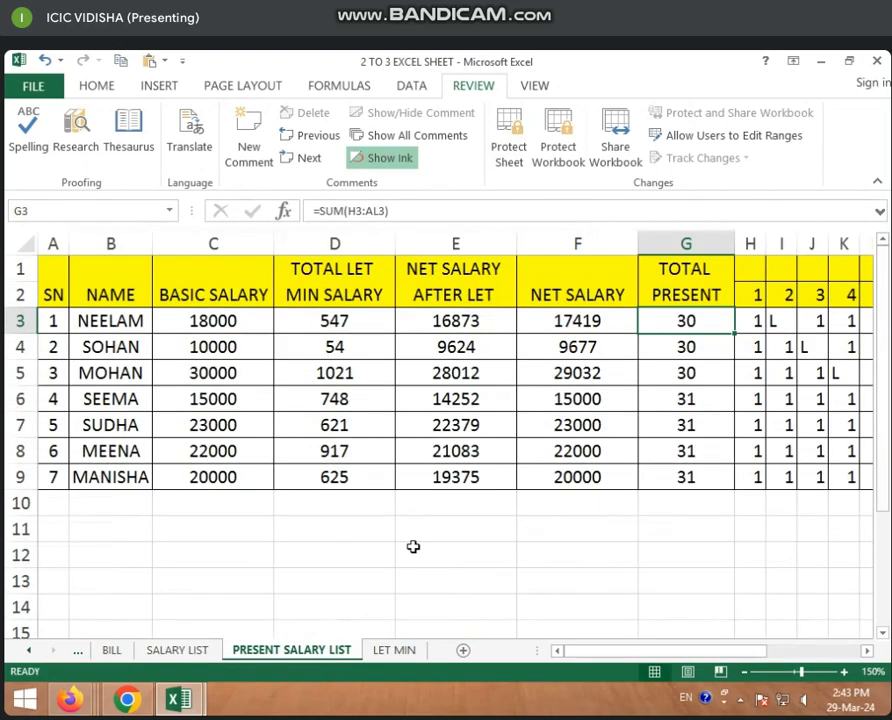
{"action": "left_click", "coordinate": [372, 652]}
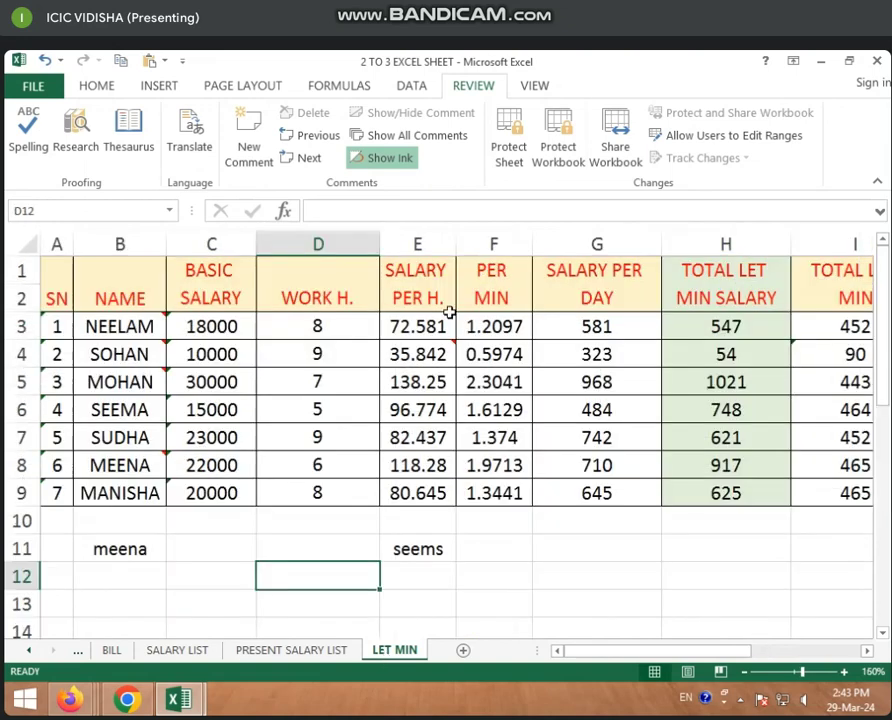
Protect the LET MIN sheet with a password, re-entering it to confirm
{"action": "left_click", "coordinate": [509, 140]}
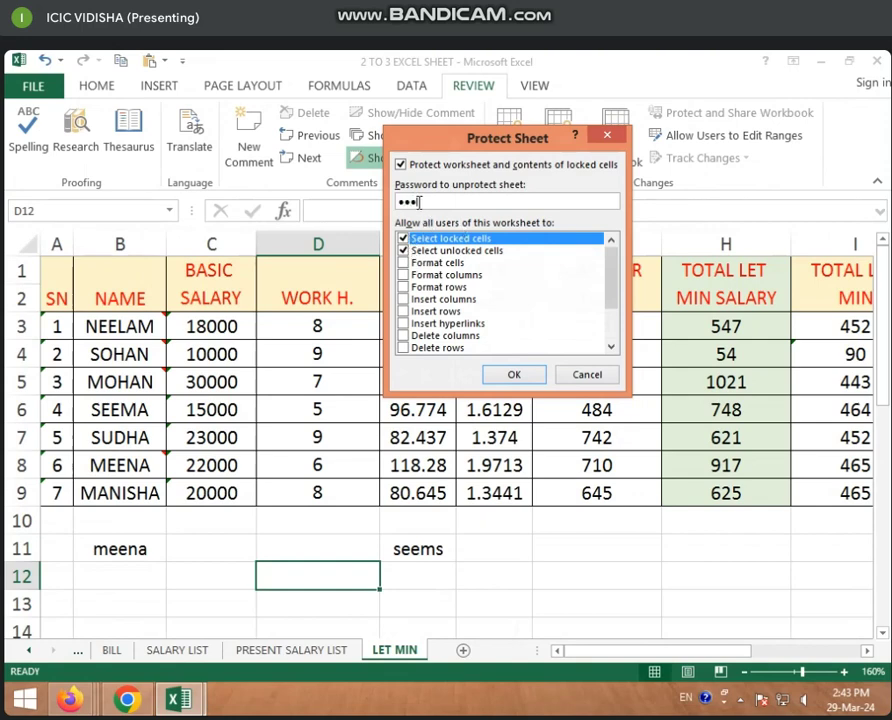
{"action": "left_click_drag", "start_coordinate": [446, 203], "coordinate": [378, 213]}
{"action": "left_click", "coordinate": [514, 374]}
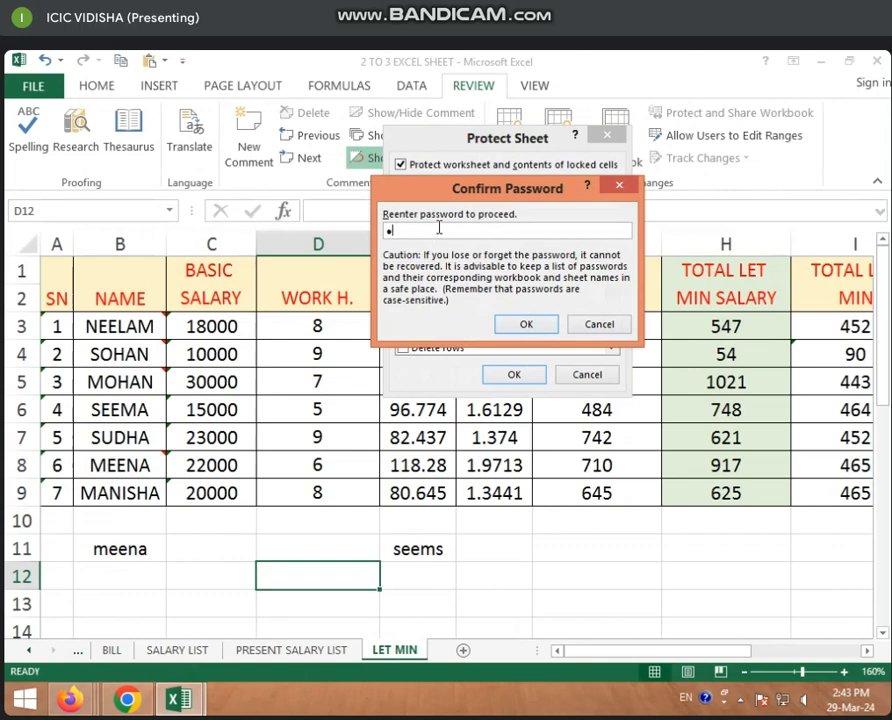
{"action": "left_click", "coordinate": [526, 324]}
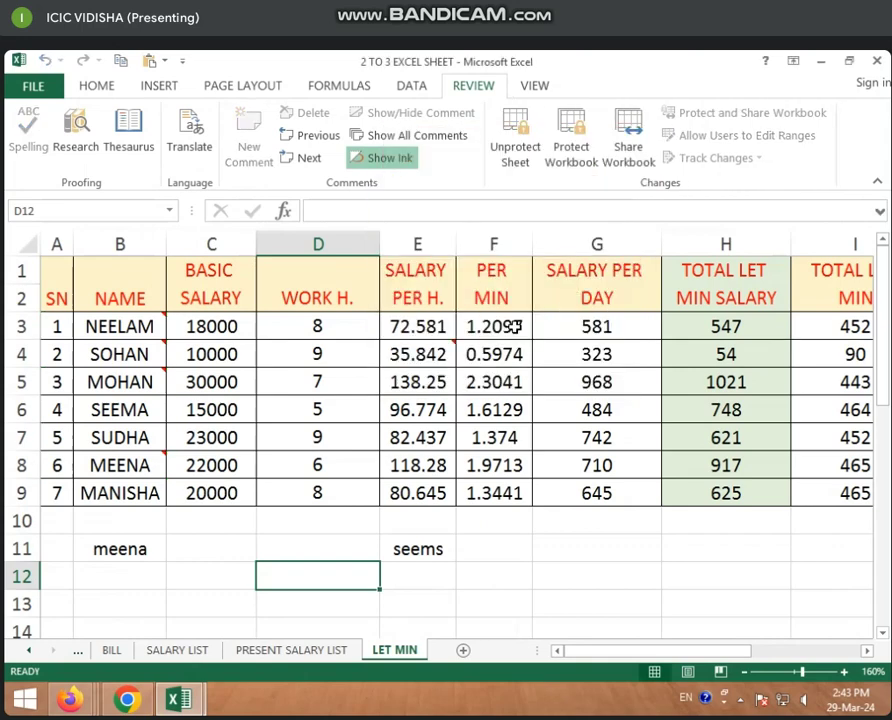
{"action": "left_click", "coordinate": [420, 356]}
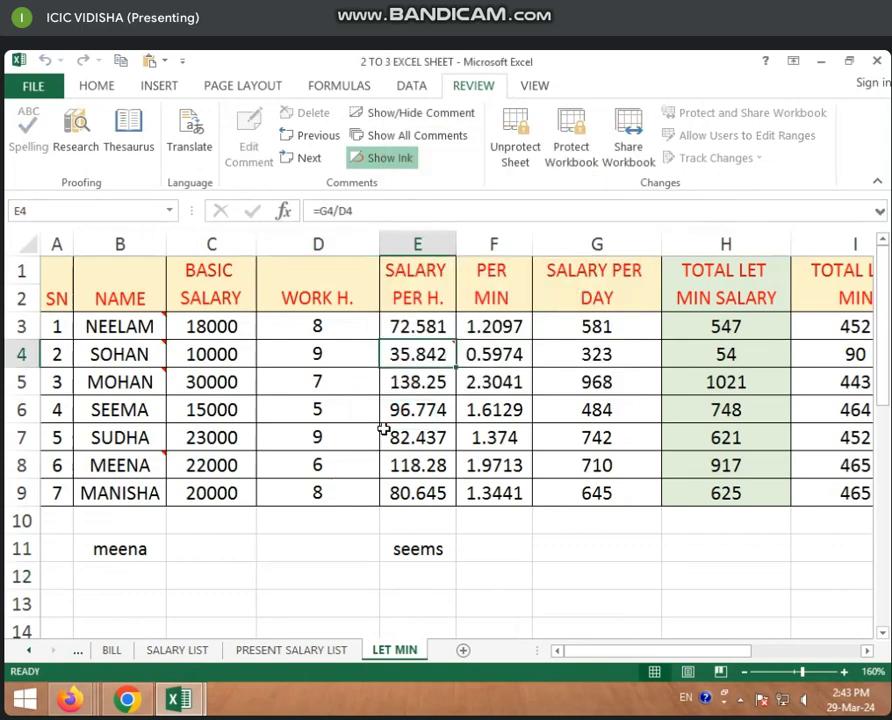
Try to edit D6 and C7 on the protected LET MIN sheet, dismissing each warning
{"action": "left_click", "coordinate": [362, 418]}
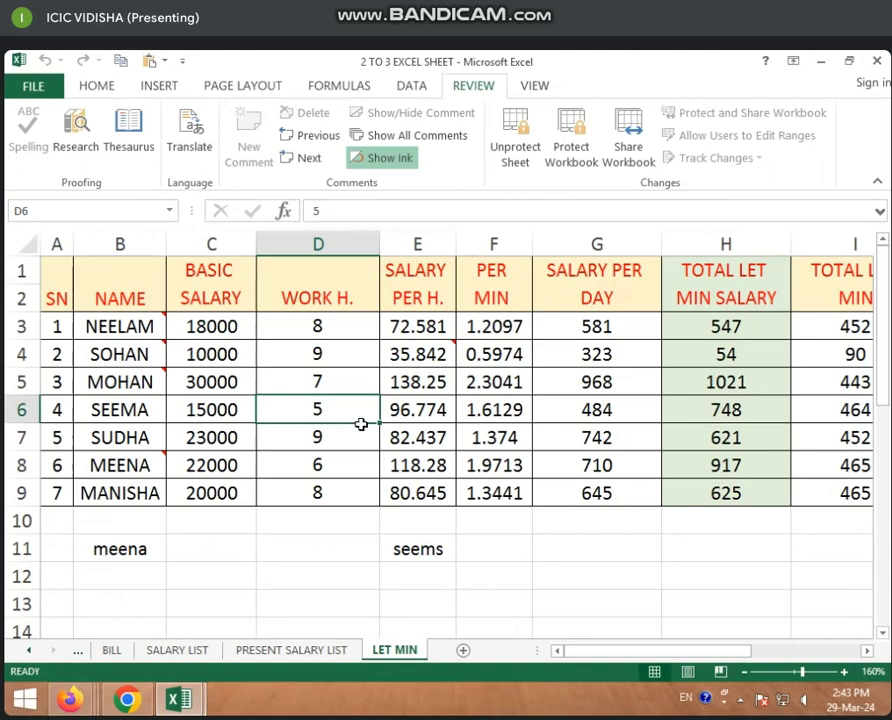
{"action": "double_click", "coordinate": [366, 425]}
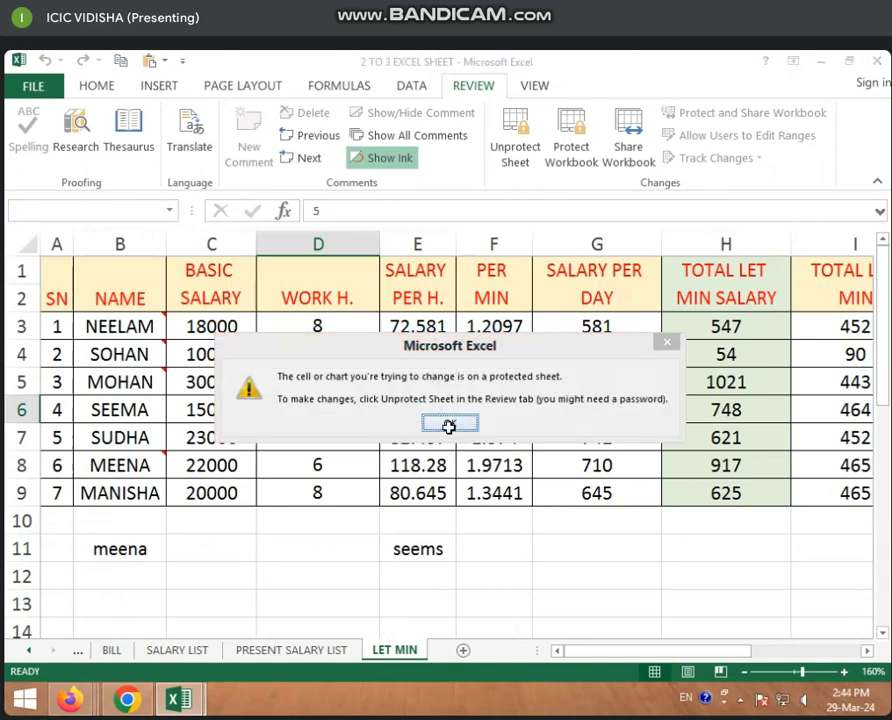
{"action": "left_click", "coordinate": [450, 423]}
{"action": "double_click", "coordinate": [245, 440]}
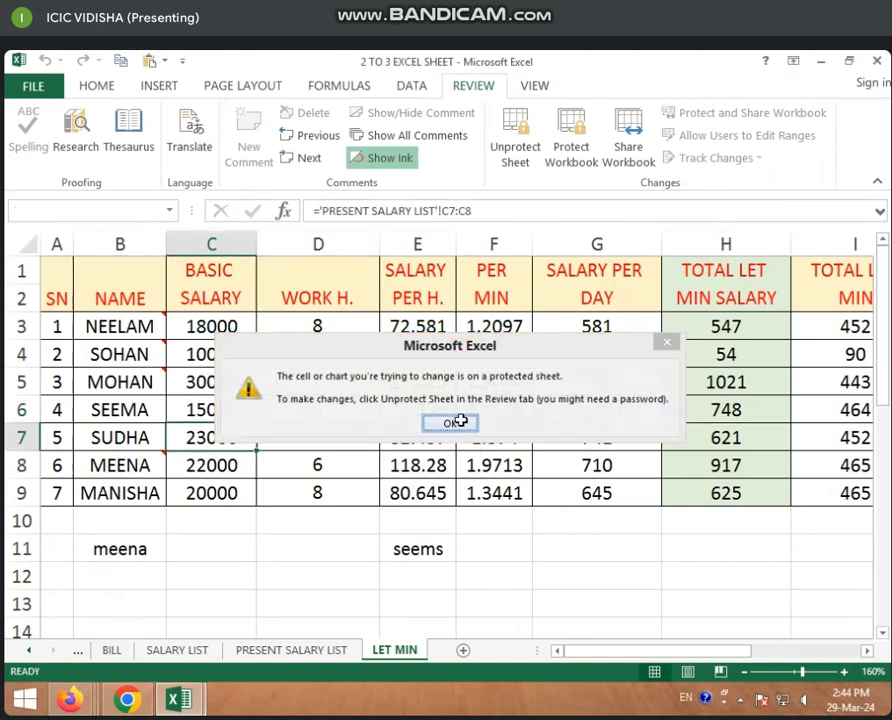
{"action": "left_click", "coordinate": [456, 422]}
{"action": "key", "text": "F2"}
{"action": "left_click", "coordinate": [453, 424]}
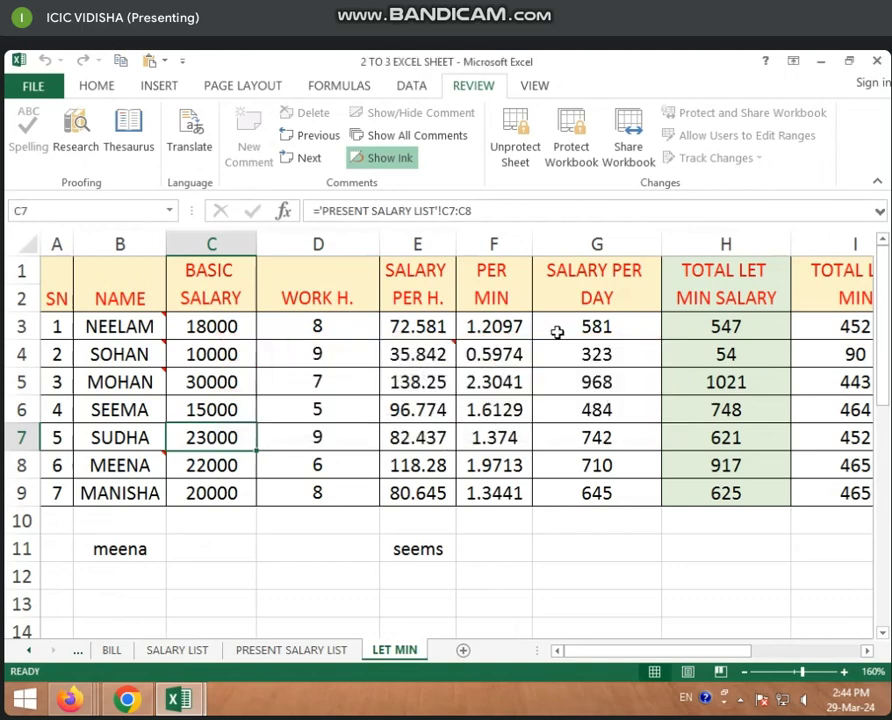
Enter 454 in cell C10 of PRESENT SALARY LIST, then go back to LET MIN
{"action": "left_click", "coordinate": [300, 651]}
{"action": "left_click", "coordinate": [234, 494]}
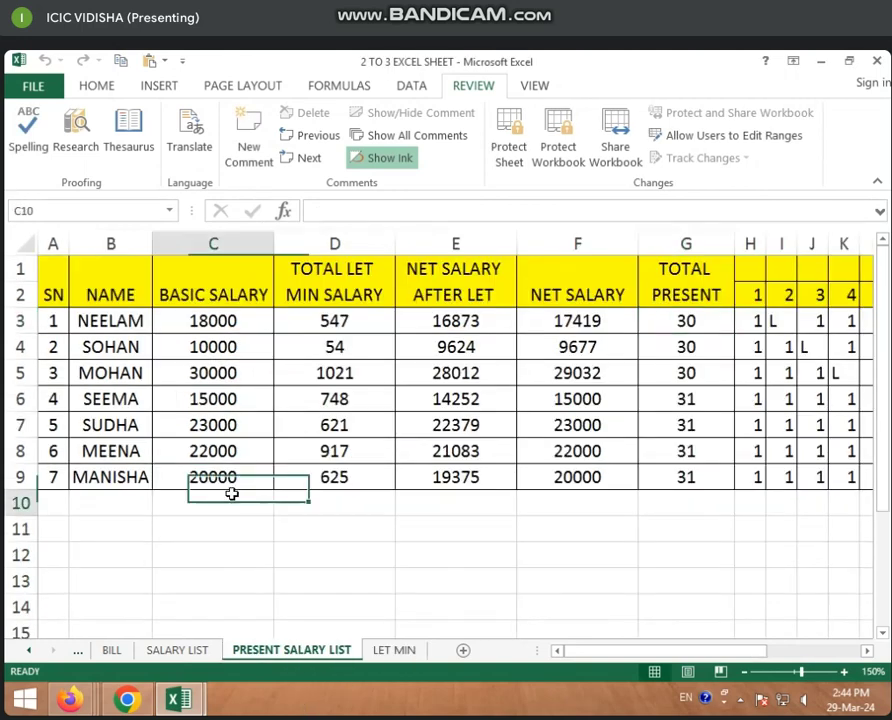
{"action": "type", "text": "454"}
{"action": "key", "text": "Return"}
{"action": "left_click", "coordinate": [385, 651]}
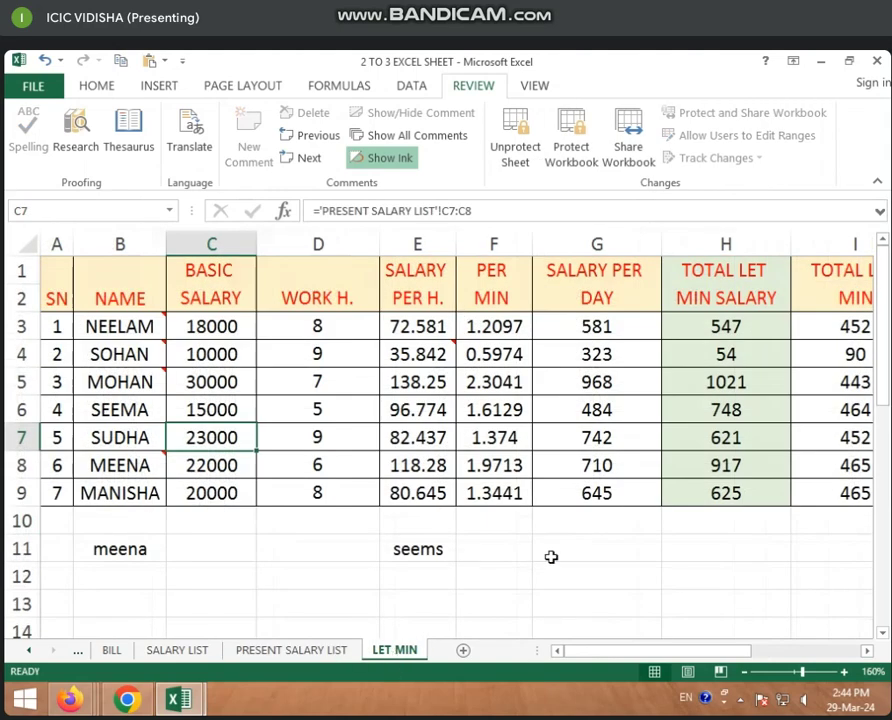
Check the LET MIN tab's options, then select the salary table from A1
{"action": "right_click", "coordinate": [402, 651]}
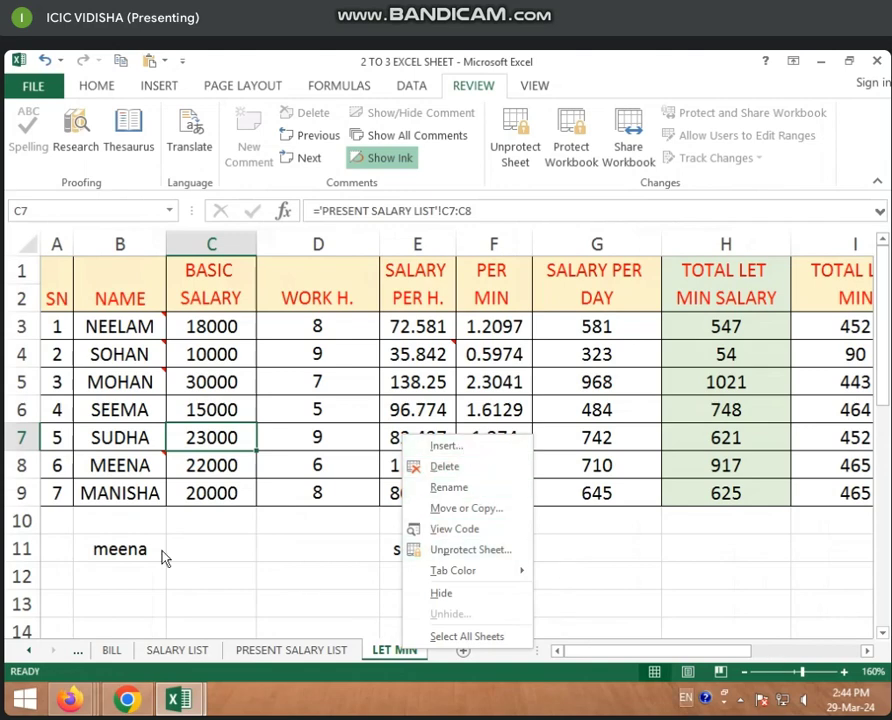
{"action": "left_click", "coordinate": [54, 270]}
{"action": "left_click_drag", "start_coordinate": [56, 272], "coordinate": [537, 512]}
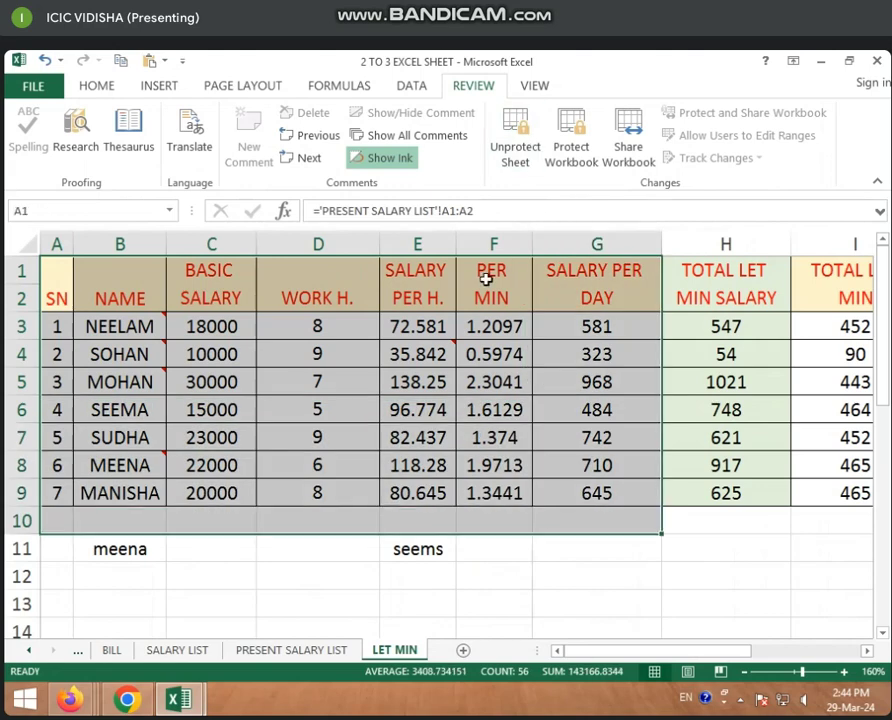
{"action": "left_click", "coordinate": [594, 409]}
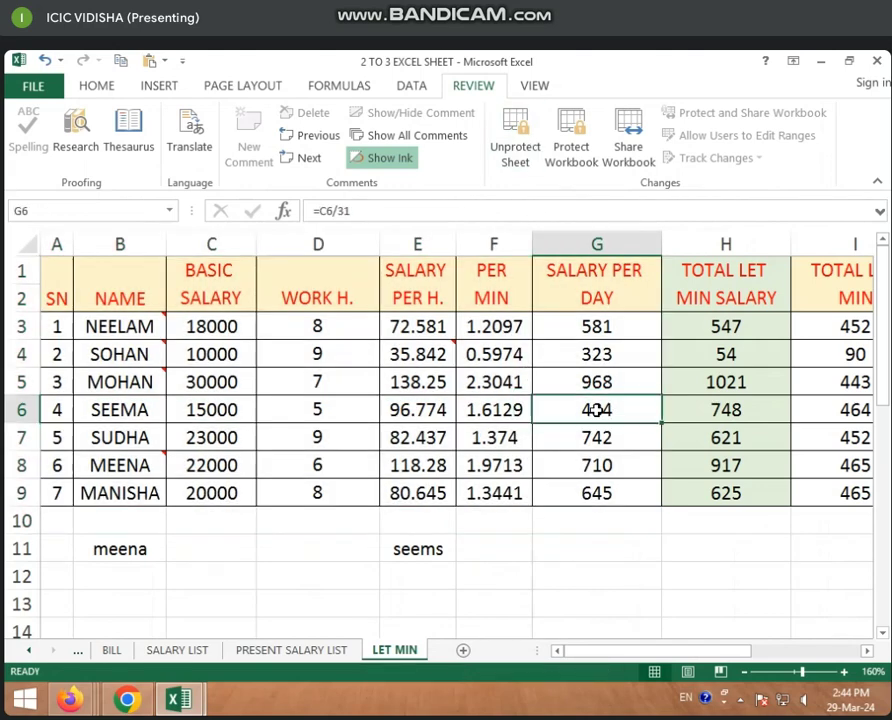
Unprotect the LET MIN sheet by entering its password
{"action": "left_click", "coordinate": [516, 160]}
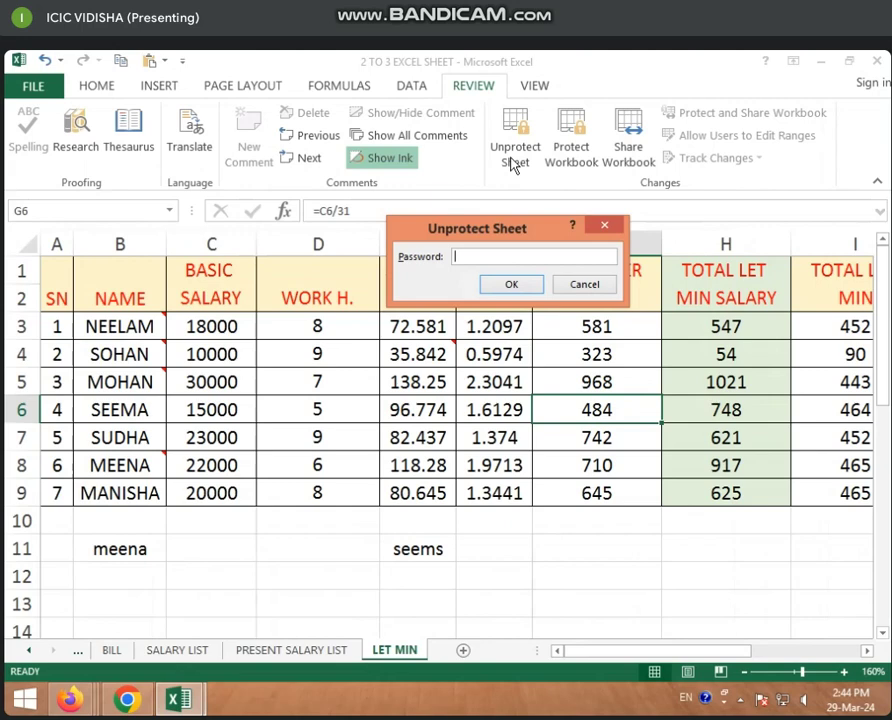
{"action": "type", "text": "3"}
{"action": "left_click", "coordinate": [511, 284]}
Change the fourth employee's work hours in D6 from 5 to 7
{"action": "left_click", "coordinate": [510, 418]}
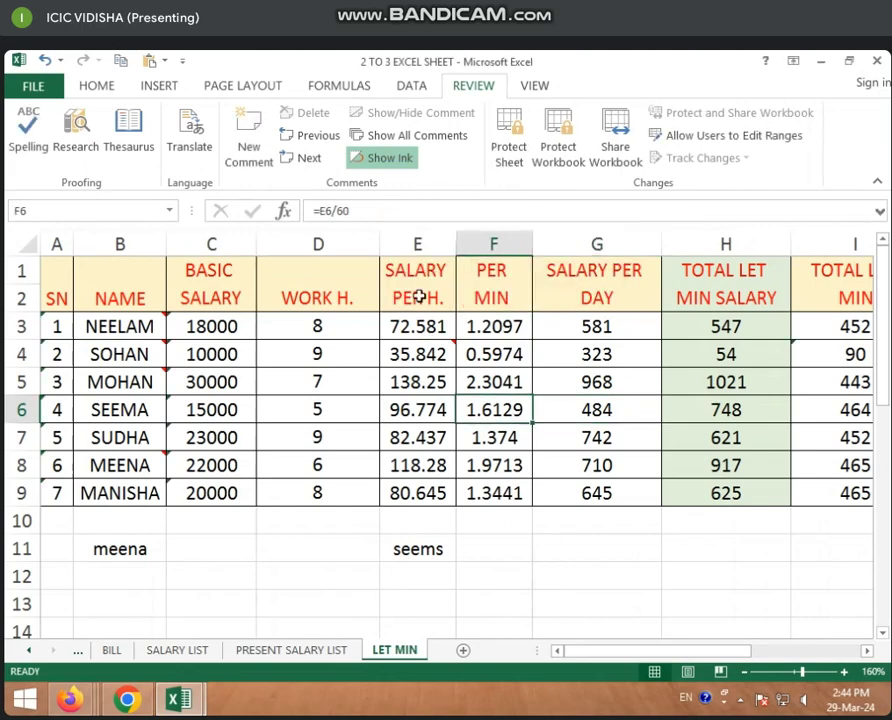
{"action": "left_click", "coordinate": [322, 406]}
{"action": "left_click", "coordinate": [328, 386]}
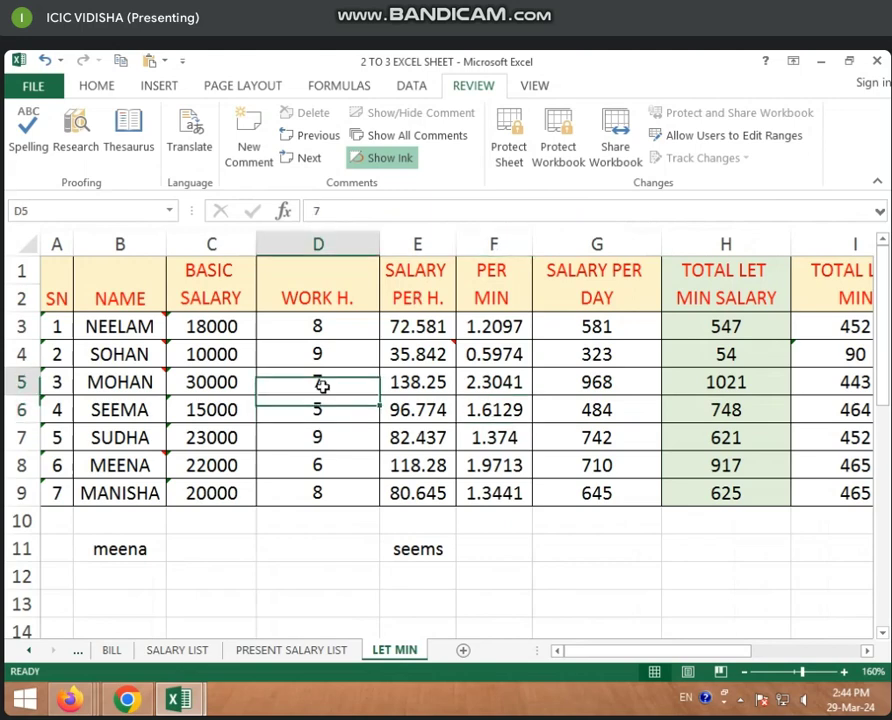
{"action": "left_click", "coordinate": [325, 415]}
{"action": "type", "text": "7"}
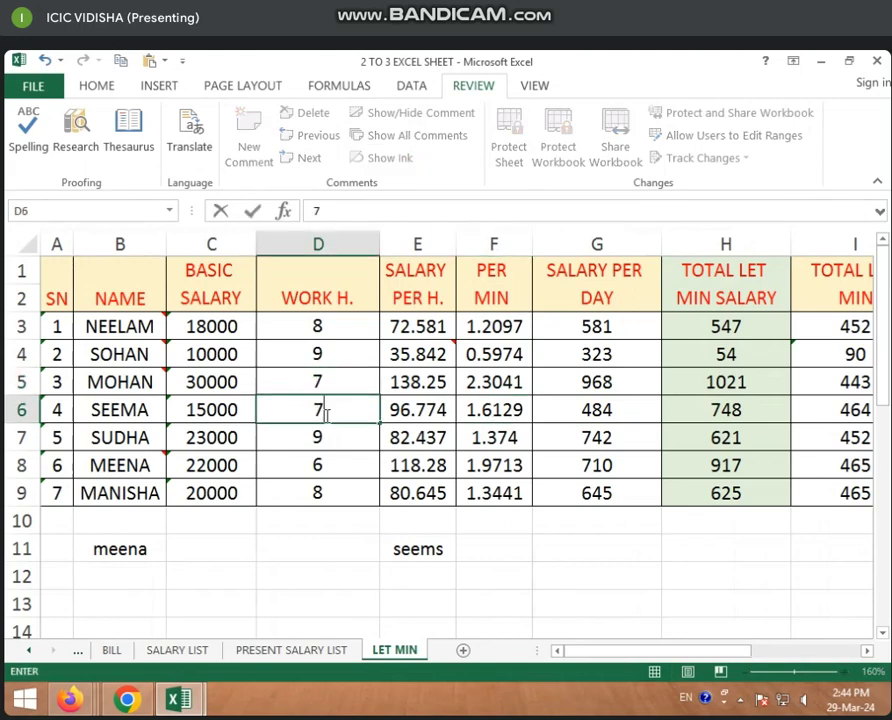
{"action": "key", "text": "Return"}
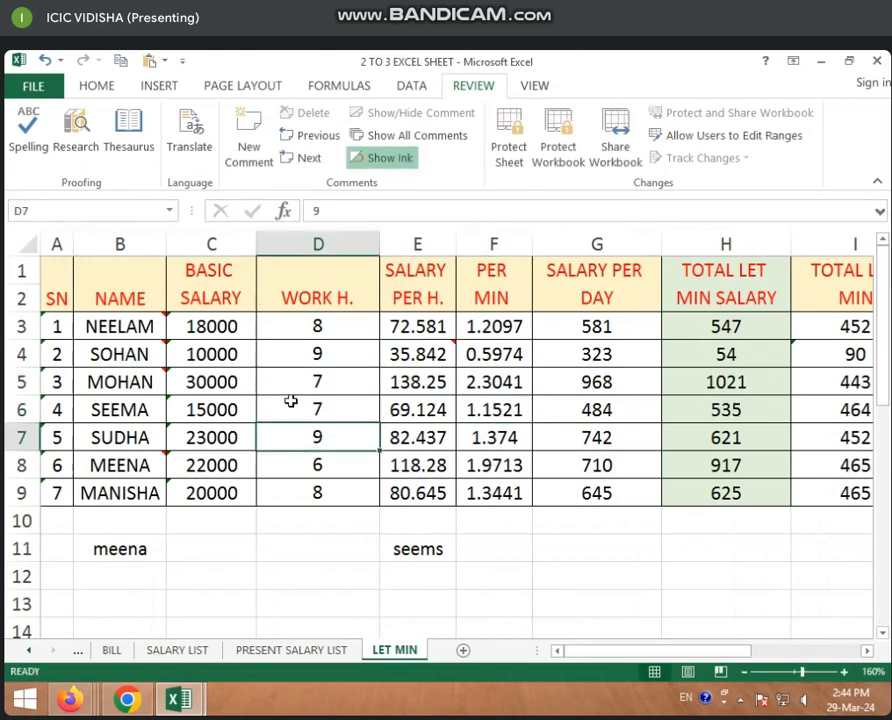
Protect LET MIN again with a new password, confirming it
{"action": "left_click", "coordinate": [512, 150]}
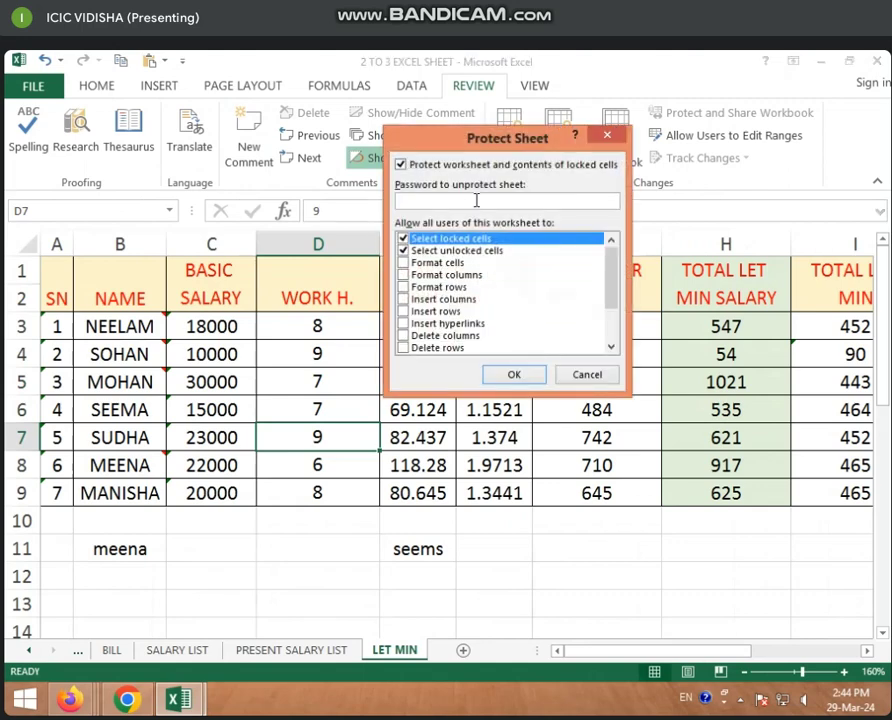
{"action": "type", "text": "1"}
{"action": "left_click", "coordinate": [512, 378]}
{"action": "type", "text": "1"}
{"action": "left_click", "coordinate": [526, 325]}
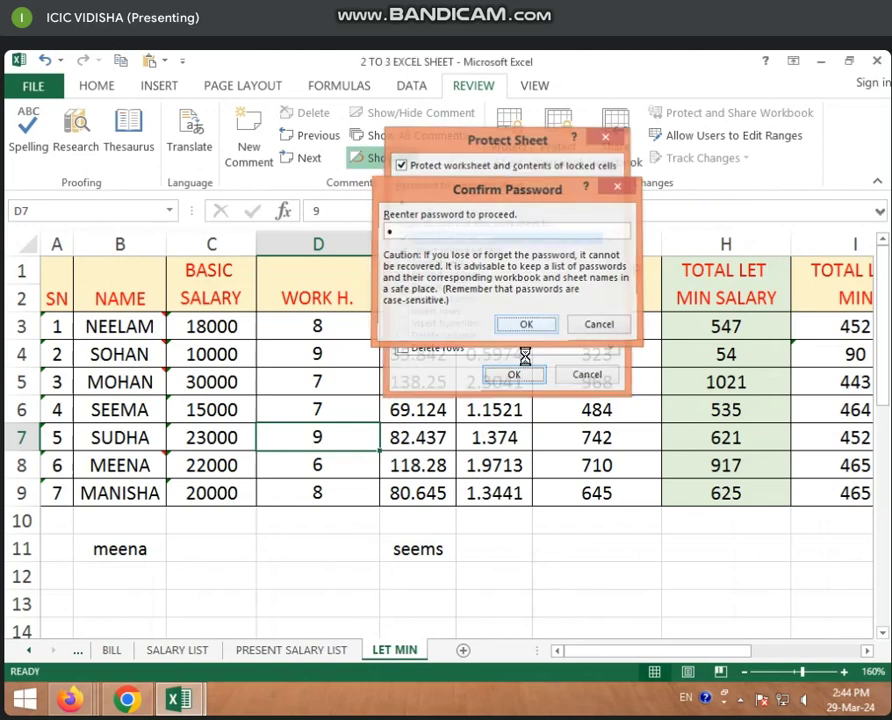
{"action": "left_click", "coordinate": [359, 409]}
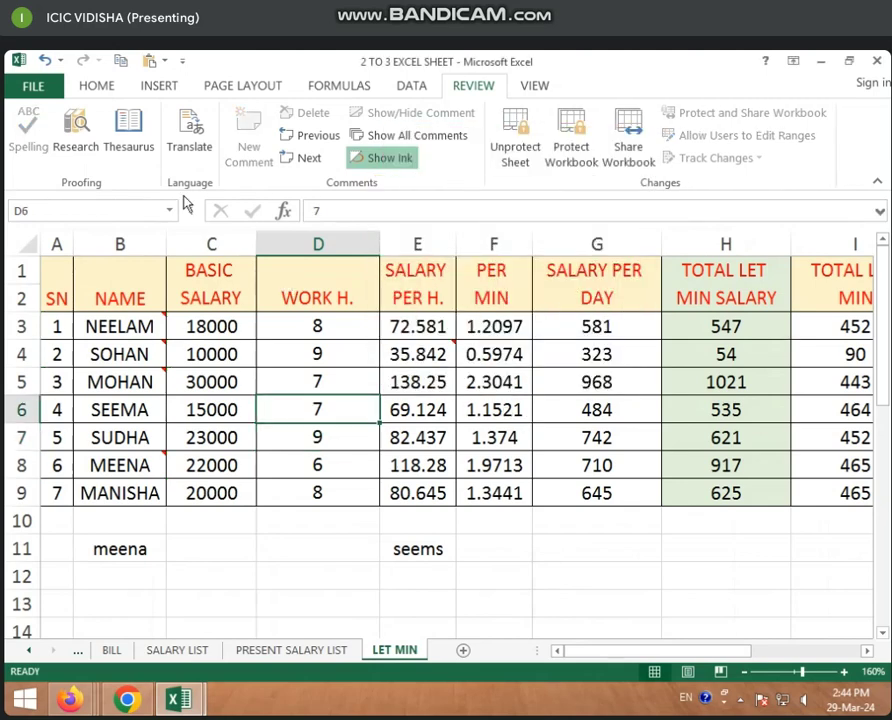
{"action": "left_click", "coordinate": [97, 88]}
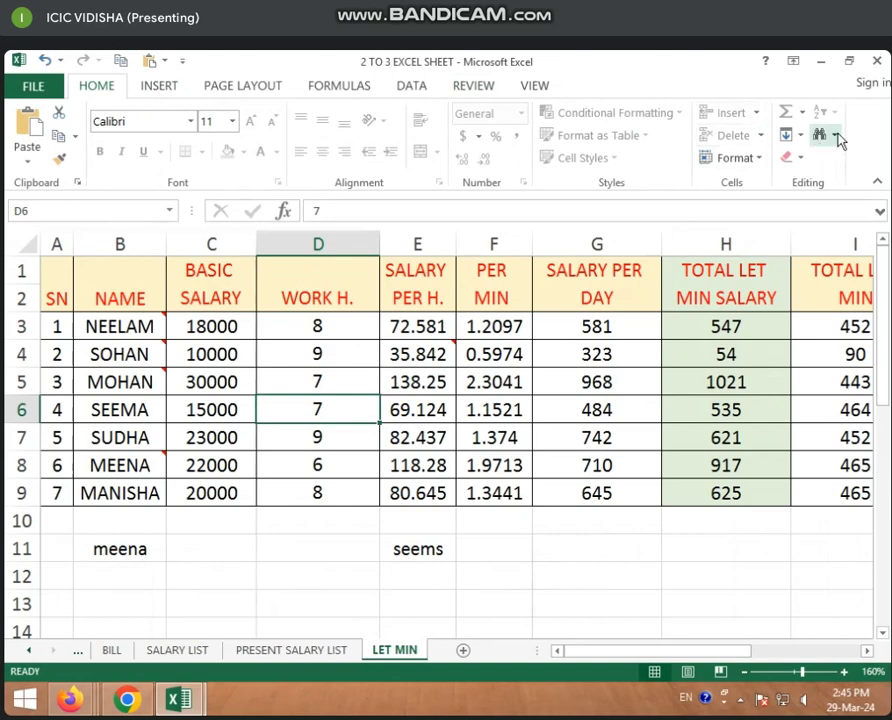
{"action": "left_click", "coordinate": [166, 88]}
{"action": "left_click", "coordinate": [223, 89]}
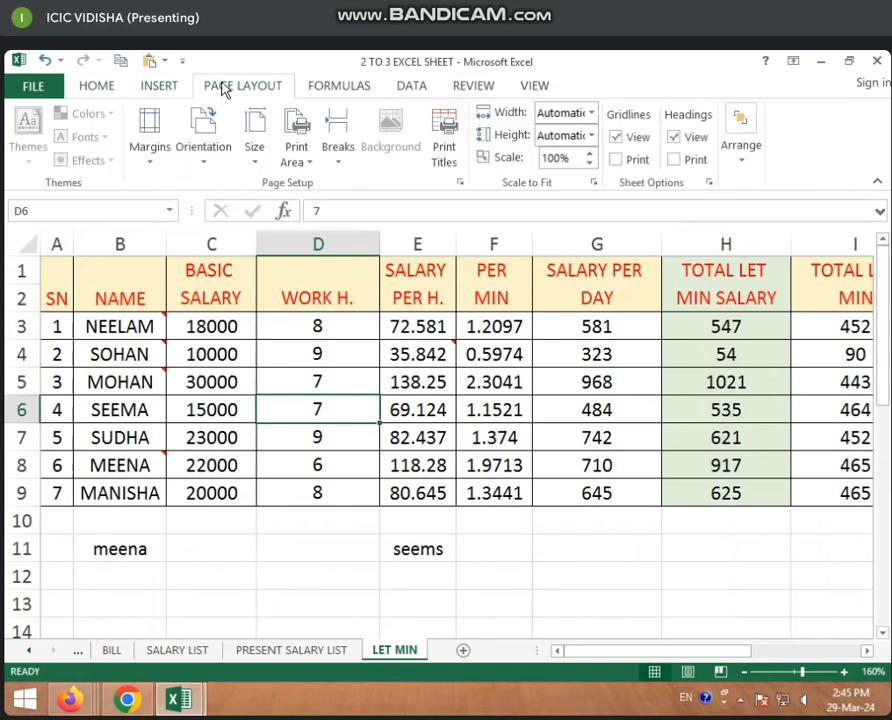
{"action": "left_click", "coordinate": [314, 87]}
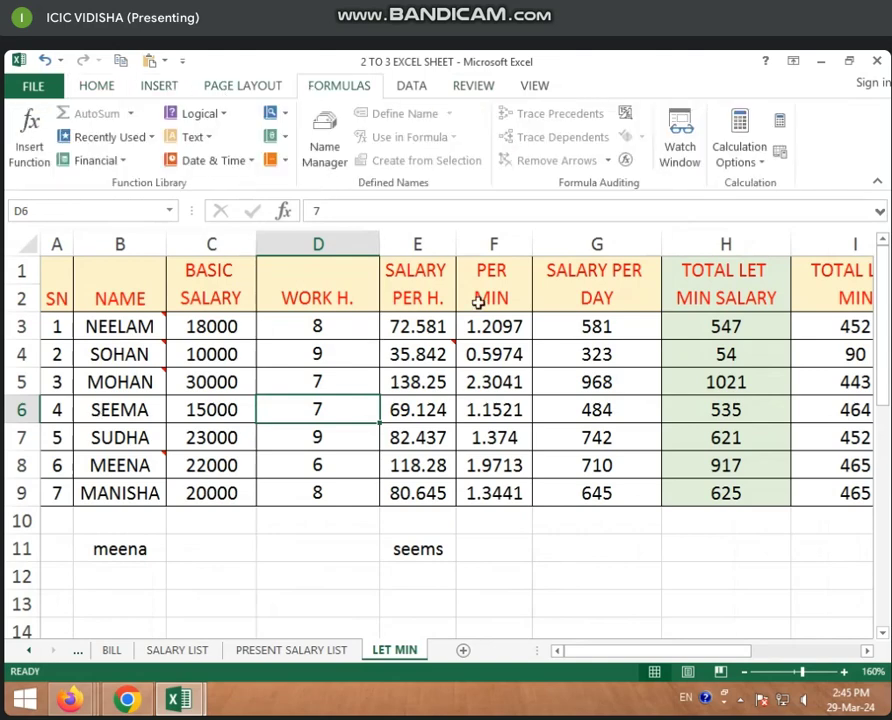
{"action": "left_click", "coordinate": [315, 556]}
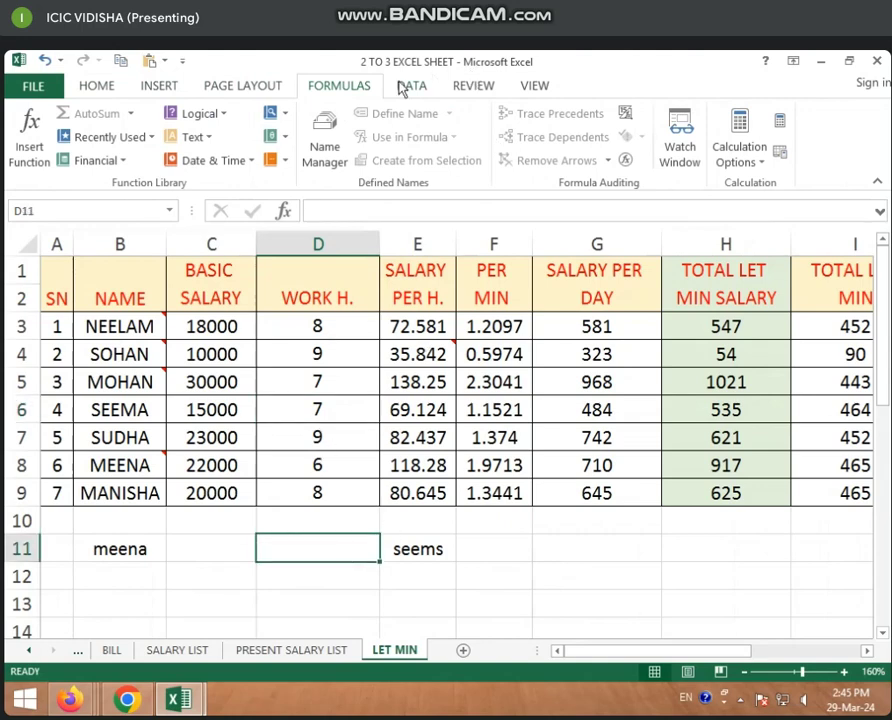
{"action": "left_click", "coordinate": [473, 86]}
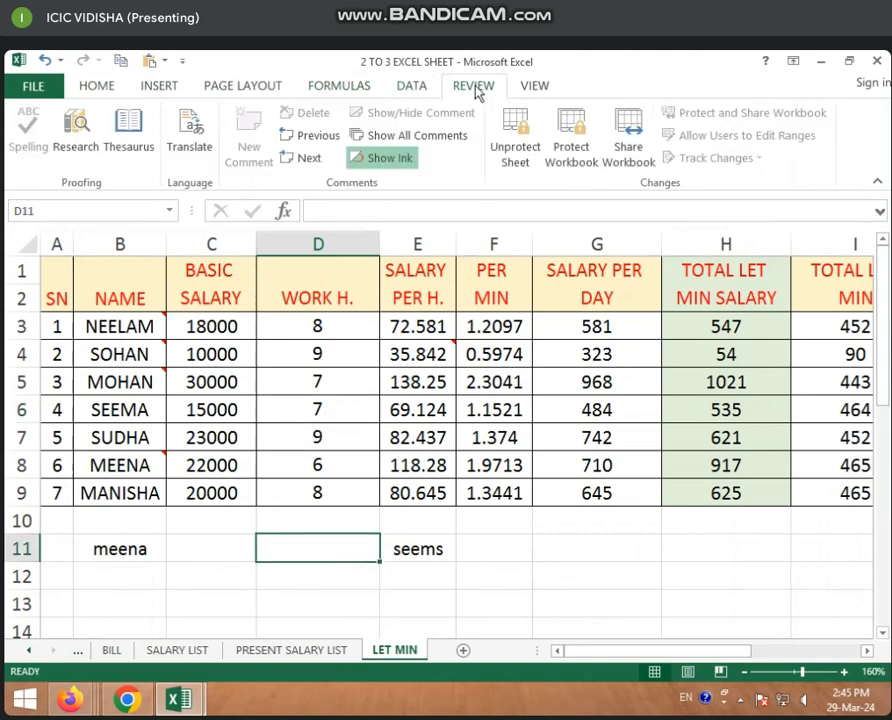
Lock the workbook structure with a password, entering it and confirming it
{"action": "left_click", "coordinate": [576, 164]}
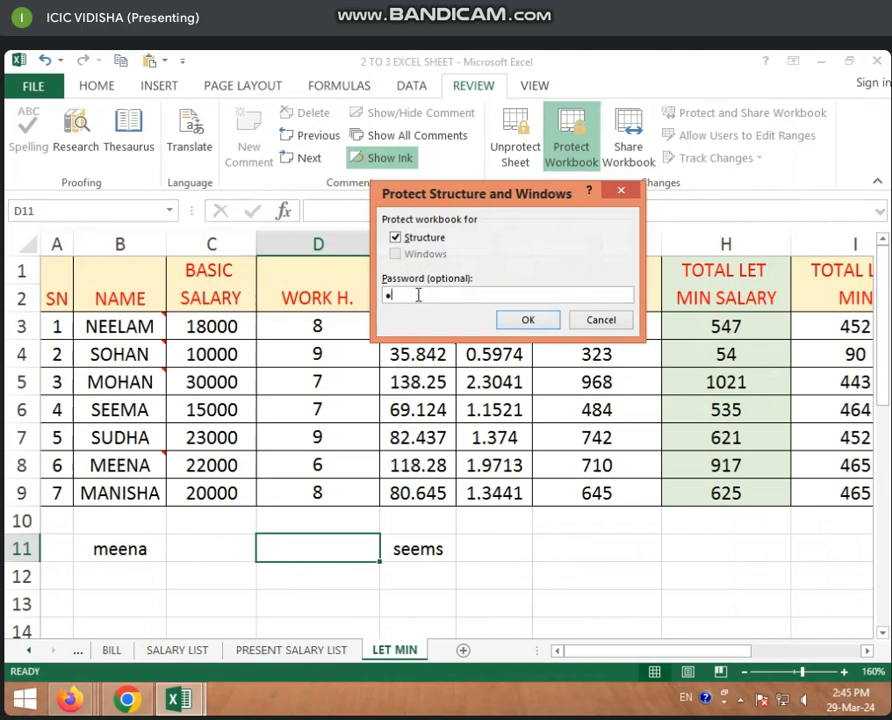
{"action": "left_click", "coordinate": [526, 320]}
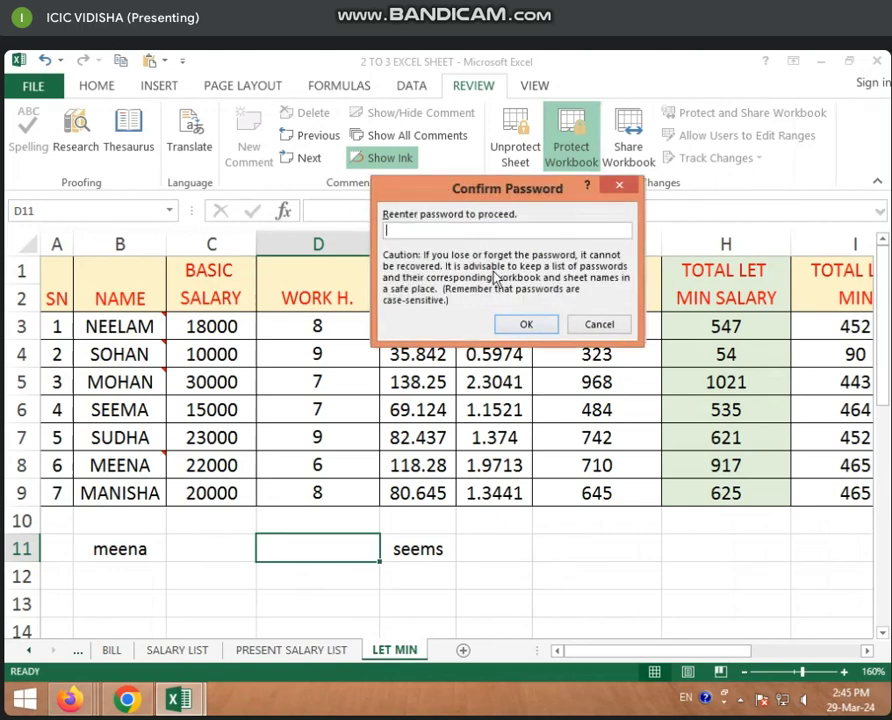
{"action": "type", "text": "123"}
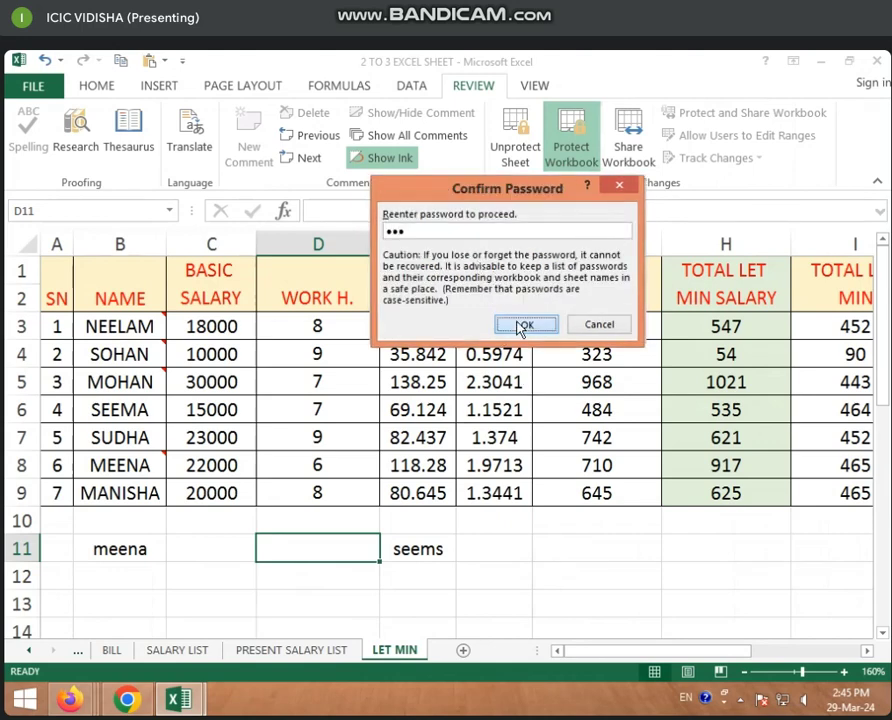
{"action": "left_click", "coordinate": [524, 325]}
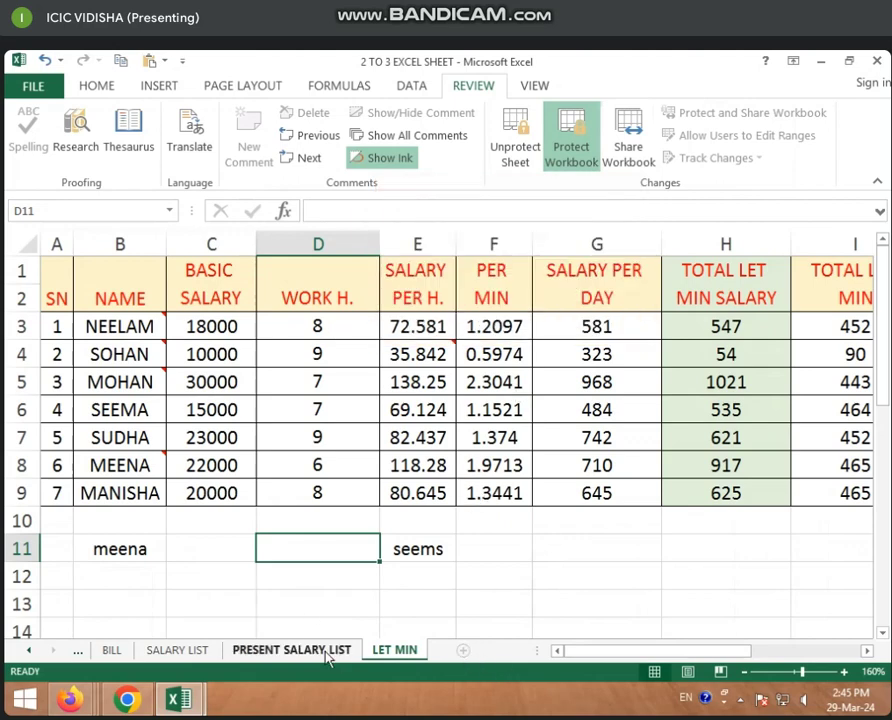
Try typing 9 over the first work-hours value on LET MIN and dismiss the warning
{"action": "left_click", "coordinate": [330, 282]}
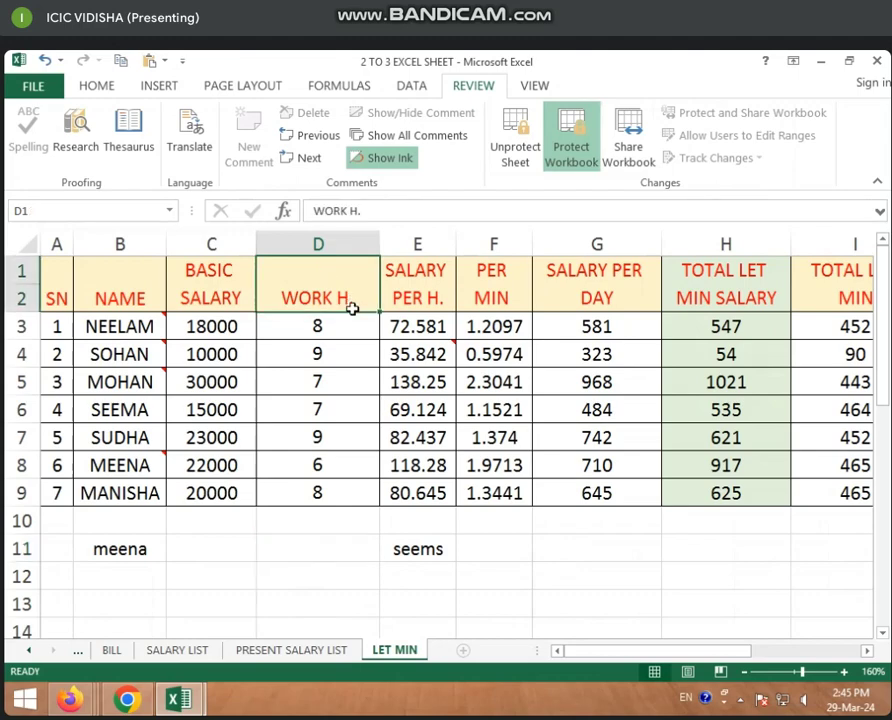
{"action": "left_click", "coordinate": [330, 326]}
{"action": "key", "text": "9"}
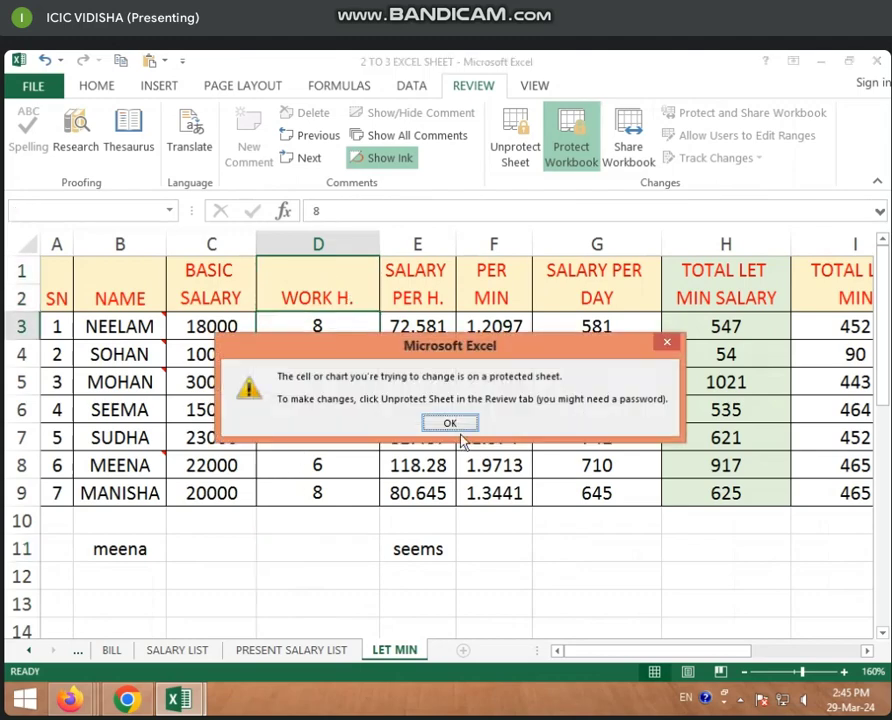
{"action": "left_click", "coordinate": [454, 424]}
Enter 414 in cell I15 of the SALARY LIST sheet
{"action": "left_click", "coordinate": [180, 651]}
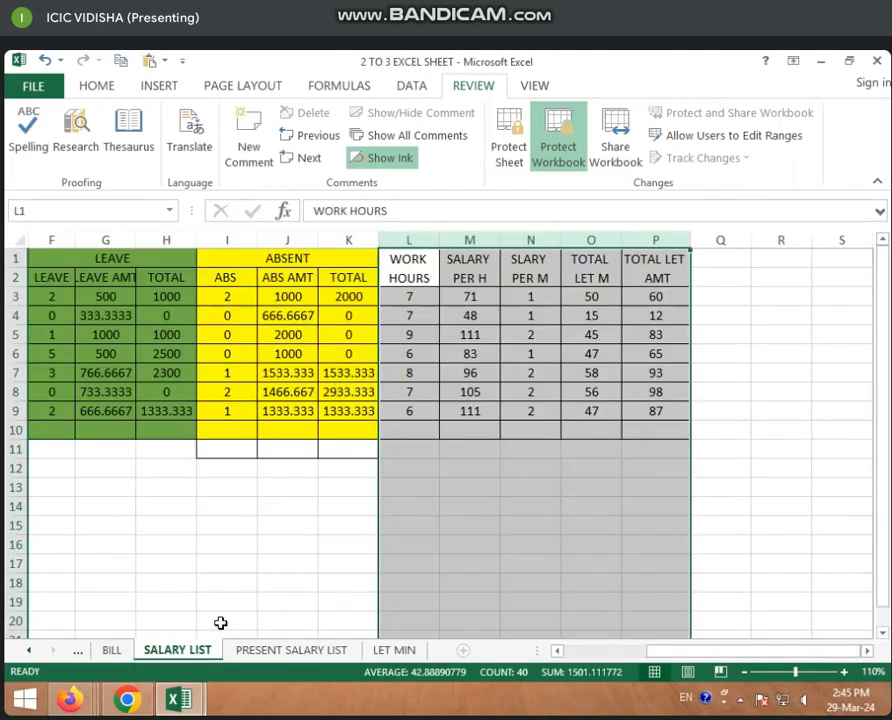
{"action": "left_click", "coordinate": [230, 525]}
{"action": "type", "text": "414"}
{"action": "left_click", "coordinate": [236, 558]}
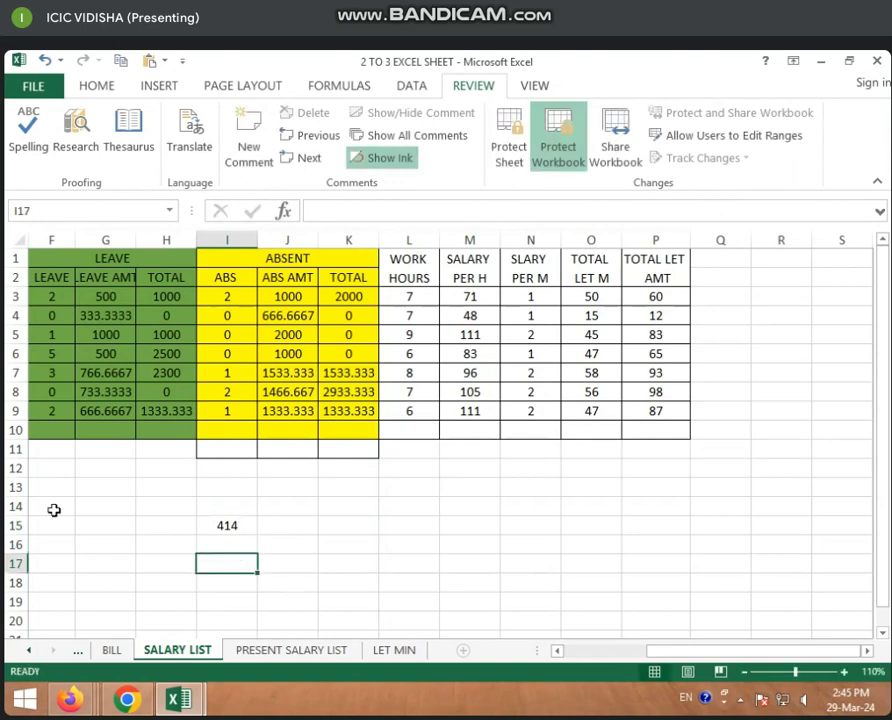
{"action": "left_click", "coordinate": [97, 86]}
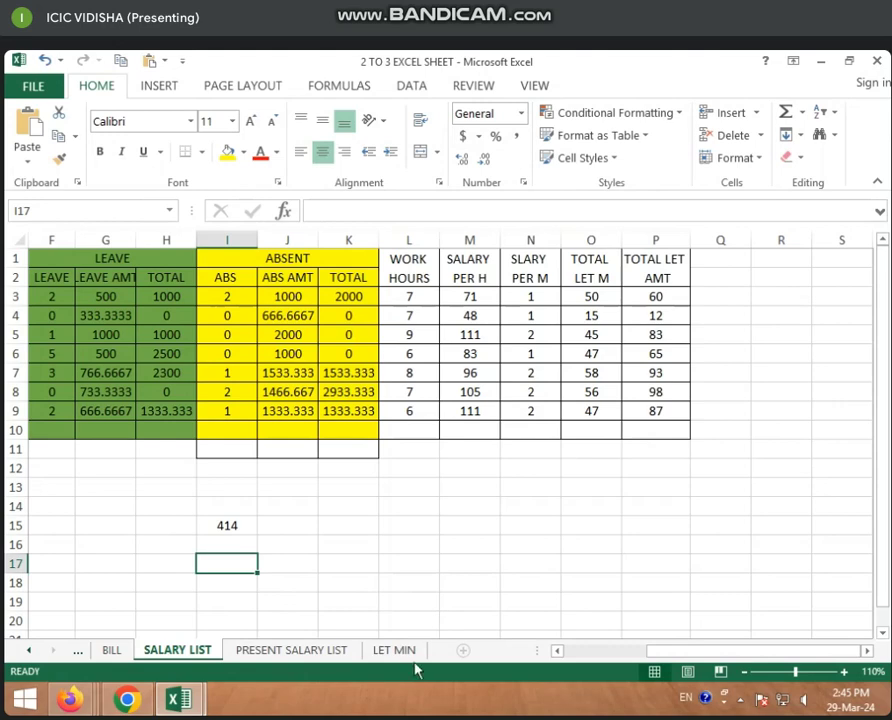
Check the protection options on the PRESENT SALARY LIST, LET MIN and BILL tabs, ending on LET MIN
{"action": "right_click", "coordinate": [325, 653]}
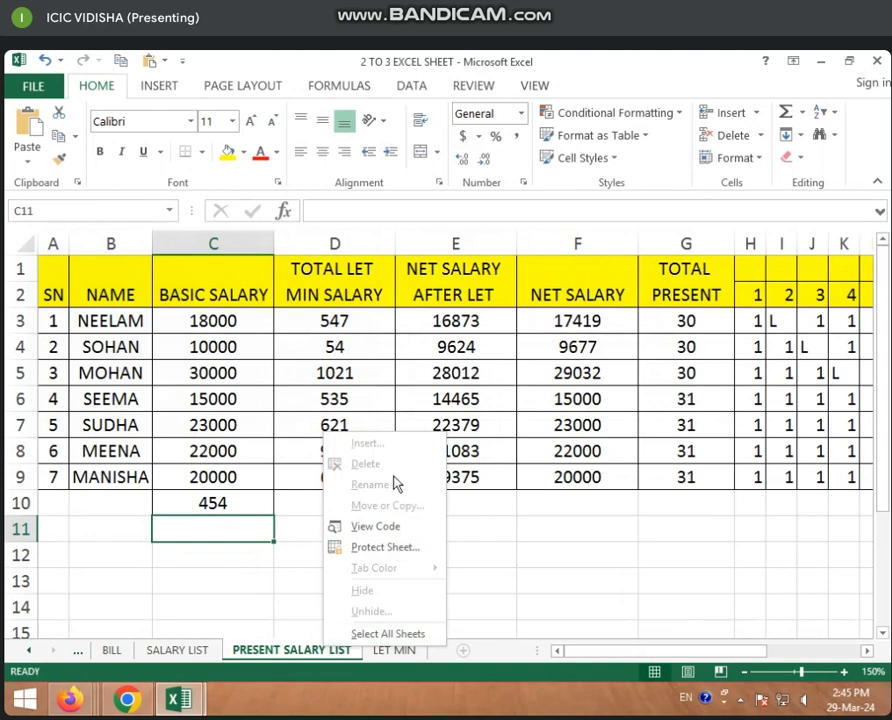
{"action": "left_click", "coordinate": [474, 86]}
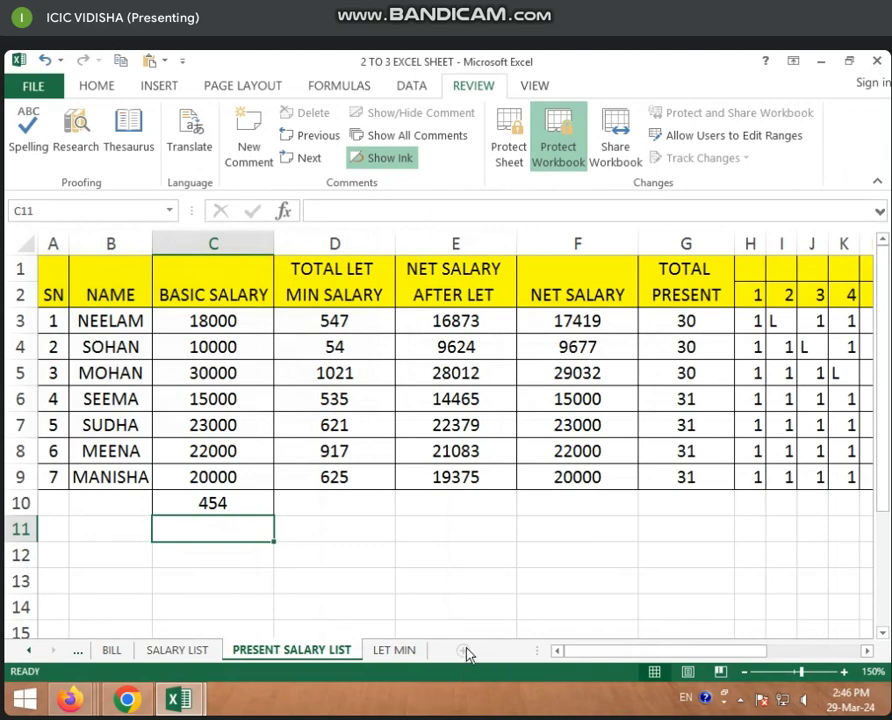
{"action": "right_click", "coordinate": [394, 650]}
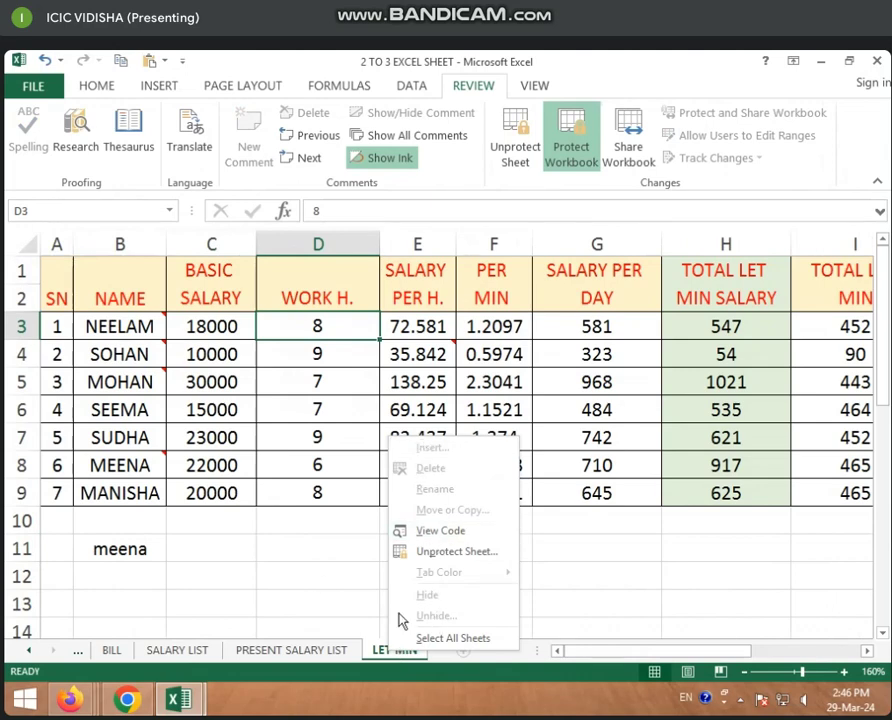
{"action": "left_click", "coordinate": [291, 650]}
{"action": "right_click", "coordinate": [291, 650]}
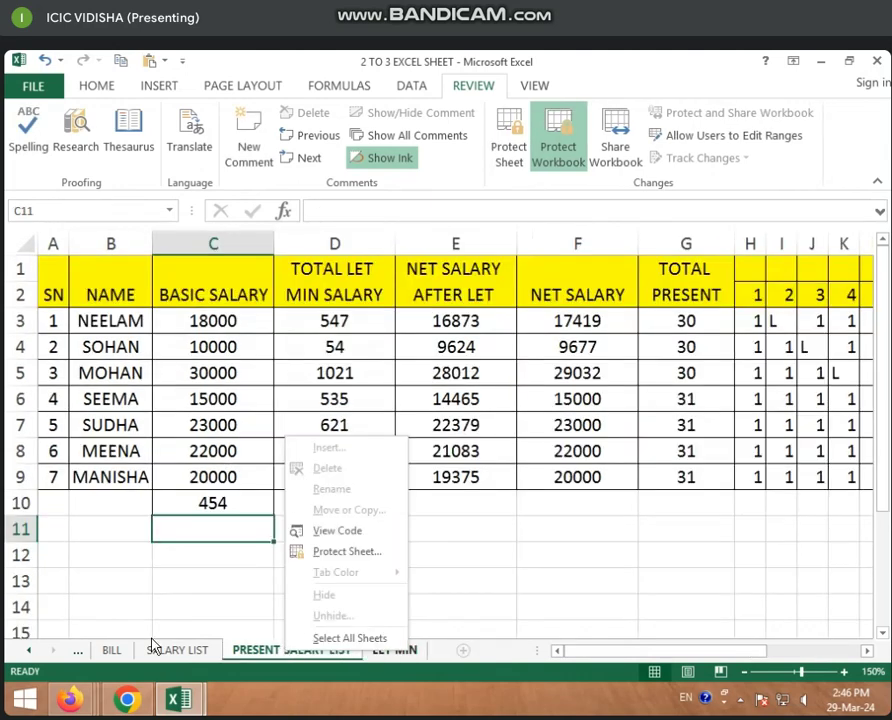
{"action": "right_click", "coordinate": [112, 652]}
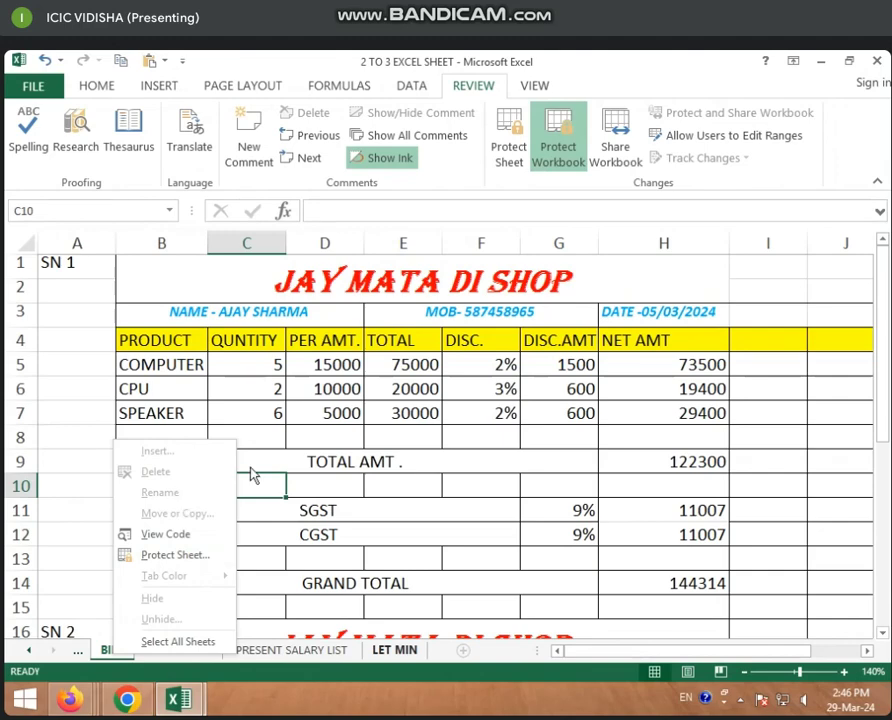
{"action": "left_click", "coordinate": [430, 656]}
{"action": "left_click", "coordinate": [402, 651]}
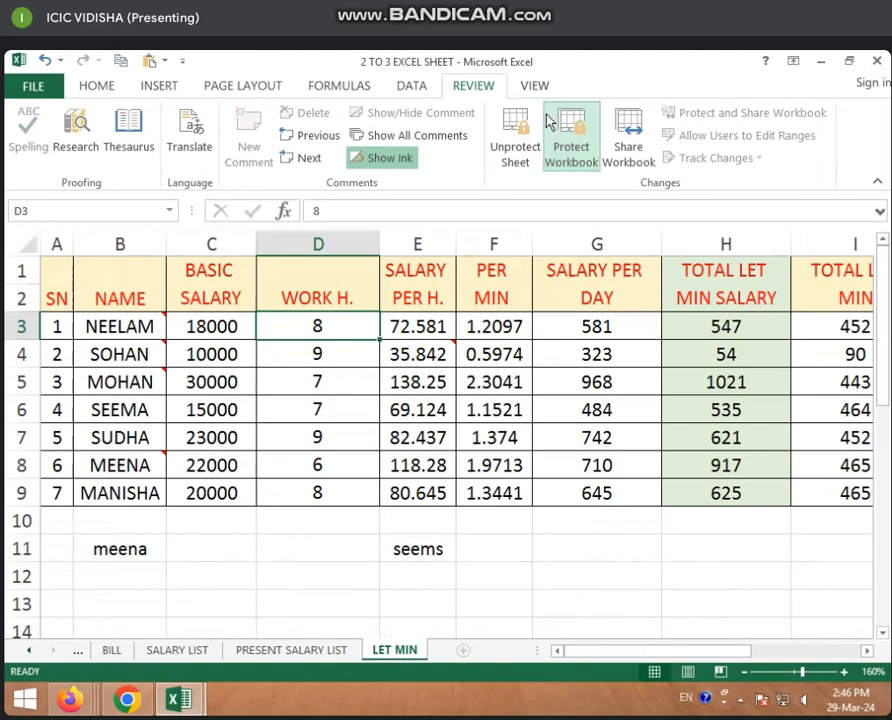
Type test entries jhkhj, hjk, k and k into D10, D12, D13 and C13 of PRESENT SALARY LIST
{"action": "double_click", "coordinate": [325, 552]}
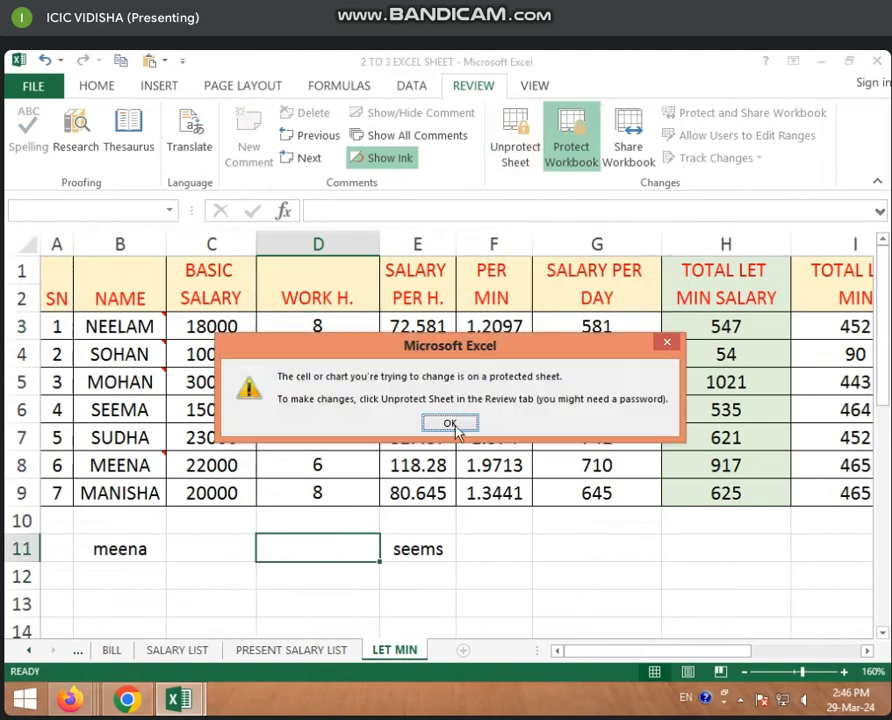
{"action": "left_click", "coordinate": [455, 425]}
{"action": "left_click", "coordinate": [300, 652]}
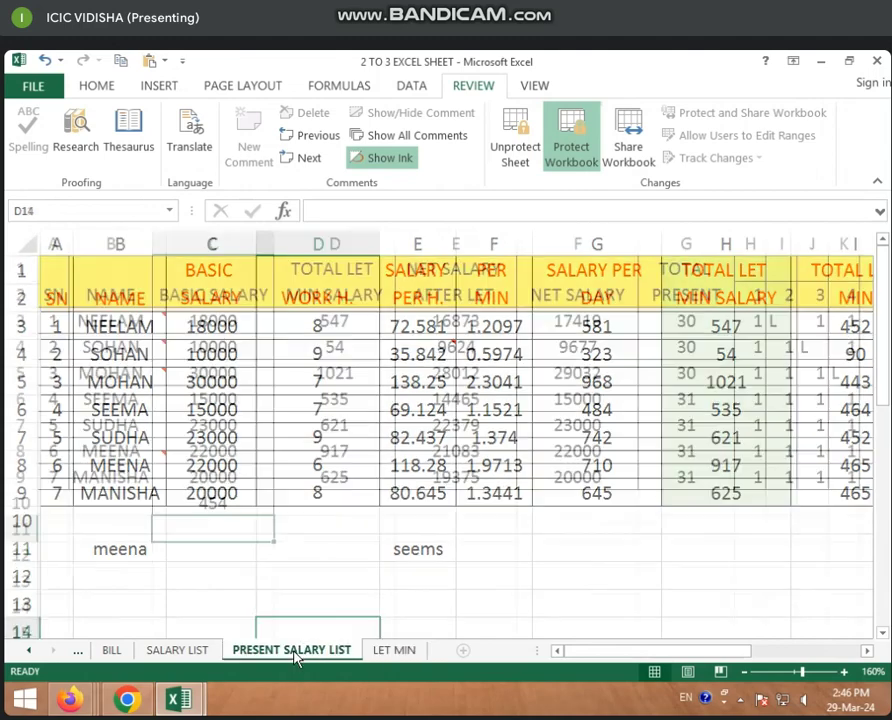
{"action": "left_click", "coordinate": [316, 508]}
{"action": "type", "text": "jhkhj"}
{"action": "left_click", "coordinate": [345, 562]}
{"action": "type", "text": "hjk"}
{"action": "left_click", "coordinate": [306, 573]}
{"action": "type", "text": "k"}
{"action": "double_click", "coordinate": [219, 578]}
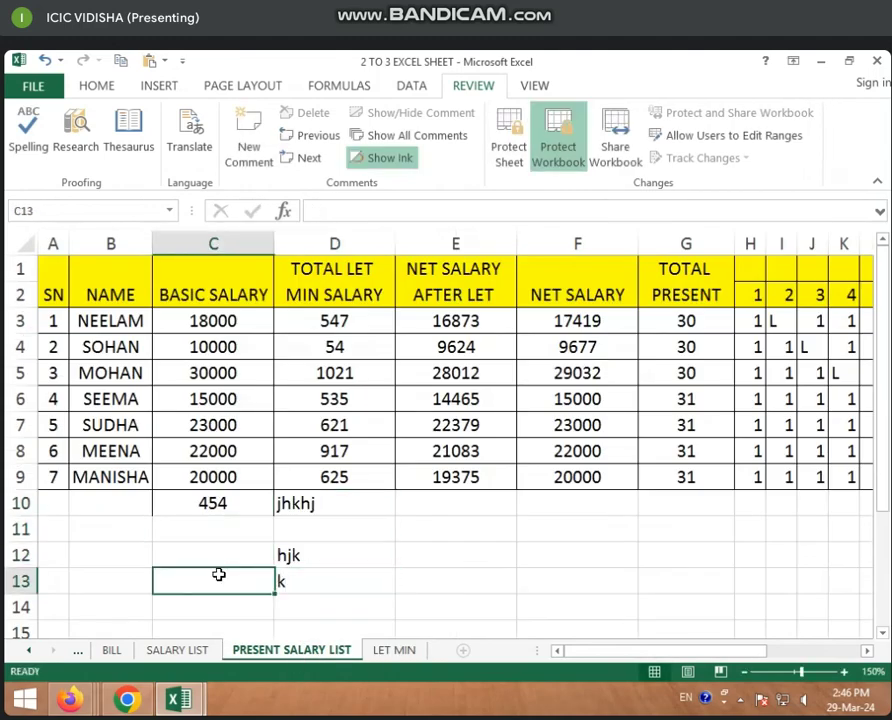
{"action": "type", "text": "k"}
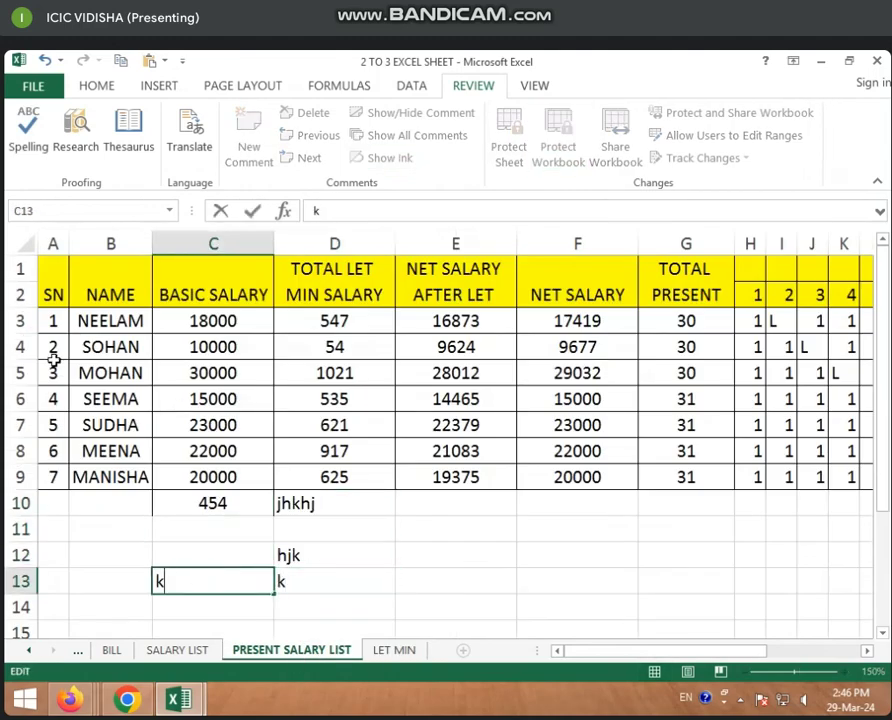
Clear A3:D11, then undo to restore the salary table data
{"action": "left_click_drag", "start_coordinate": [56, 322], "coordinate": [291, 536]}
{"action": "key", "text": "Delete"}
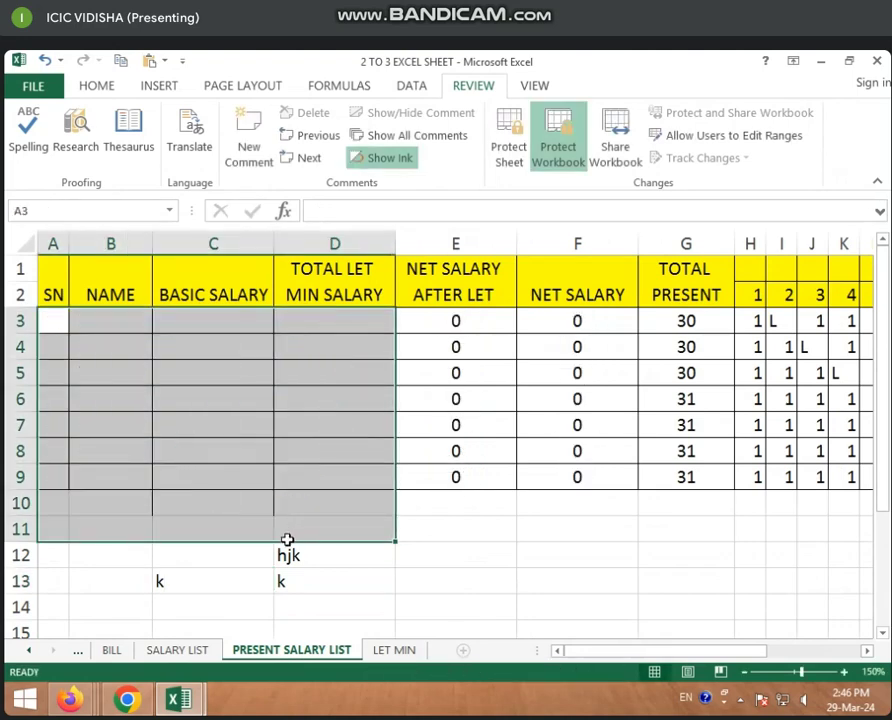
{"action": "key", "text": "ctrl+z"}
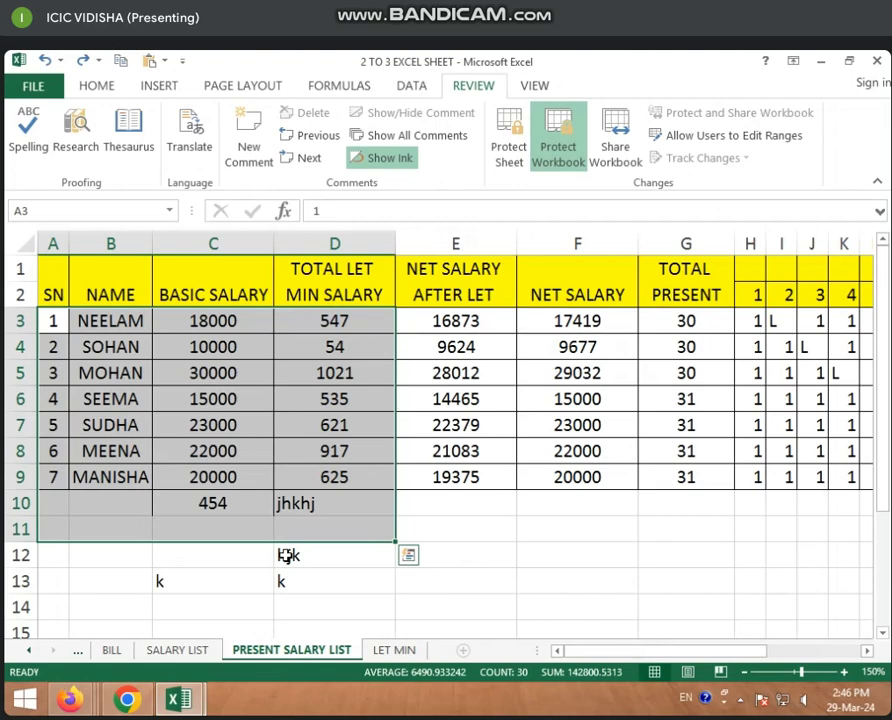
{"action": "left_click", "coordinate": [287, 556]}
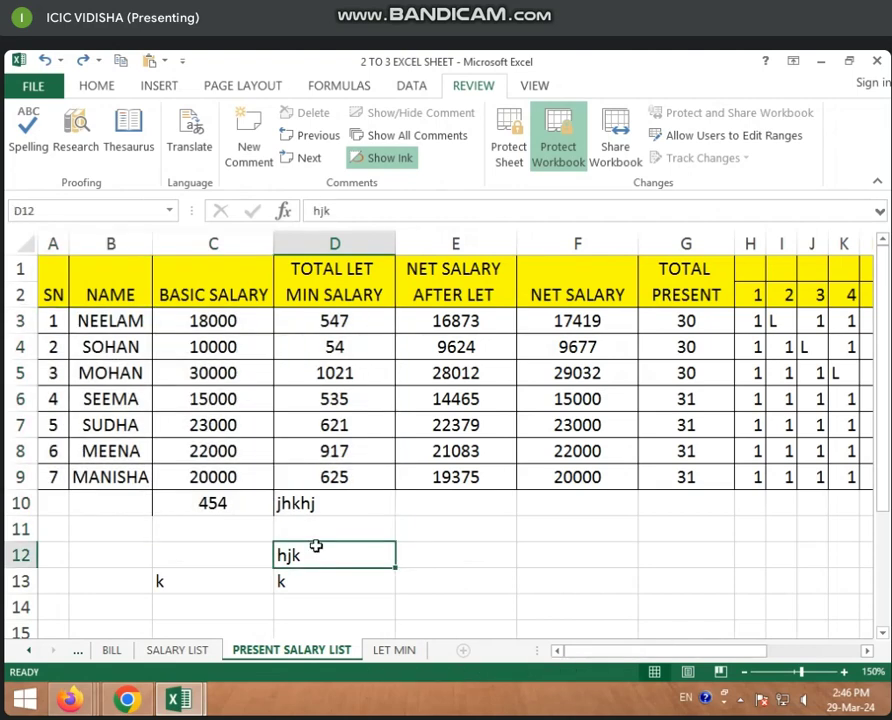
{"action": "left_click", "coordinate": [556, 156]}
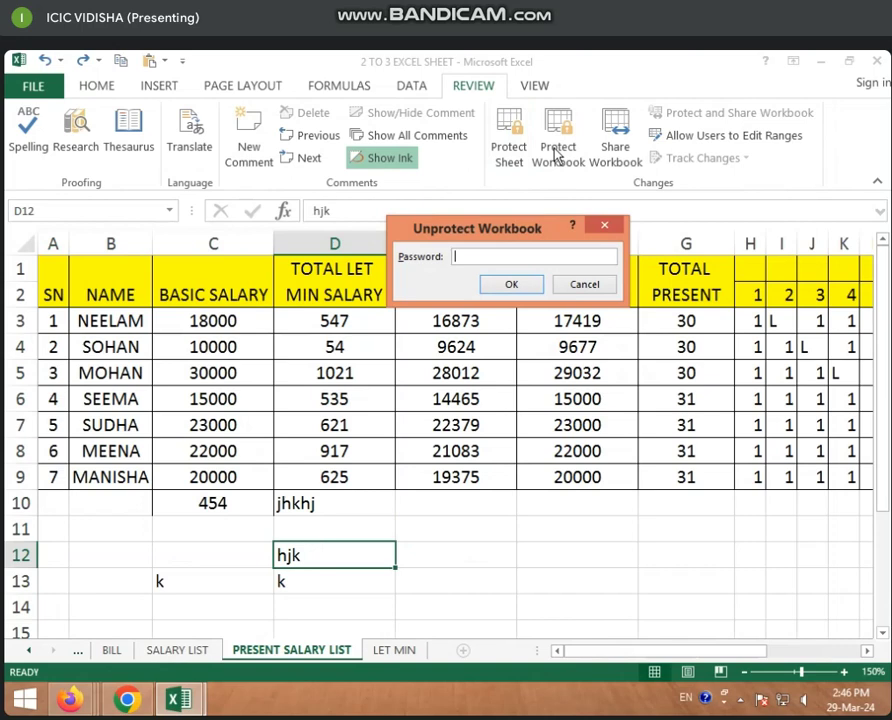
{"action": "type", "text": "123"}
{"action": "left_click", "coordinate": [513, 286]}
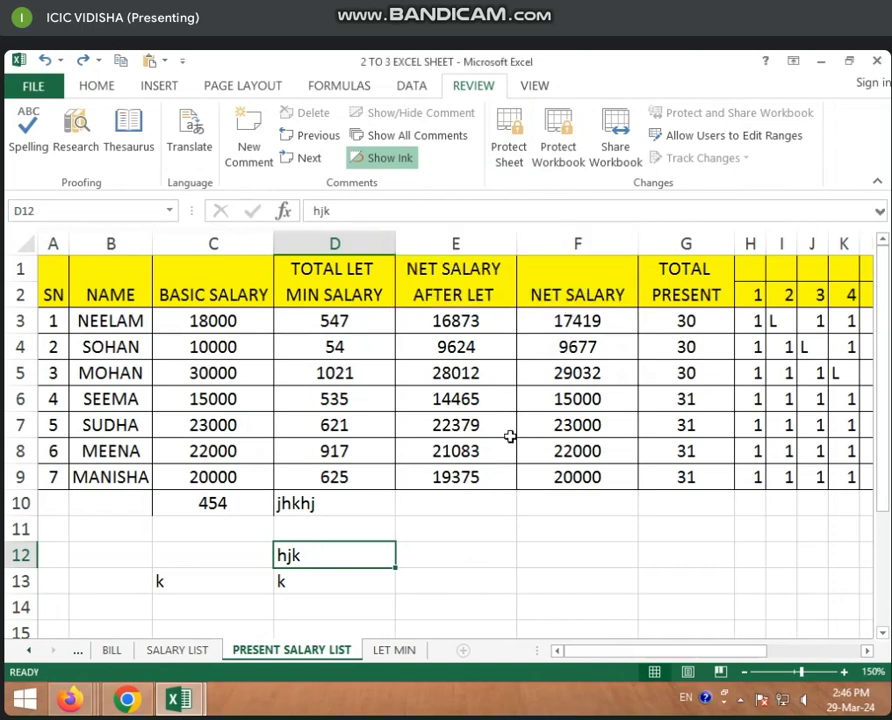
{"action": "right_click", "coordinate": [399, 651]}
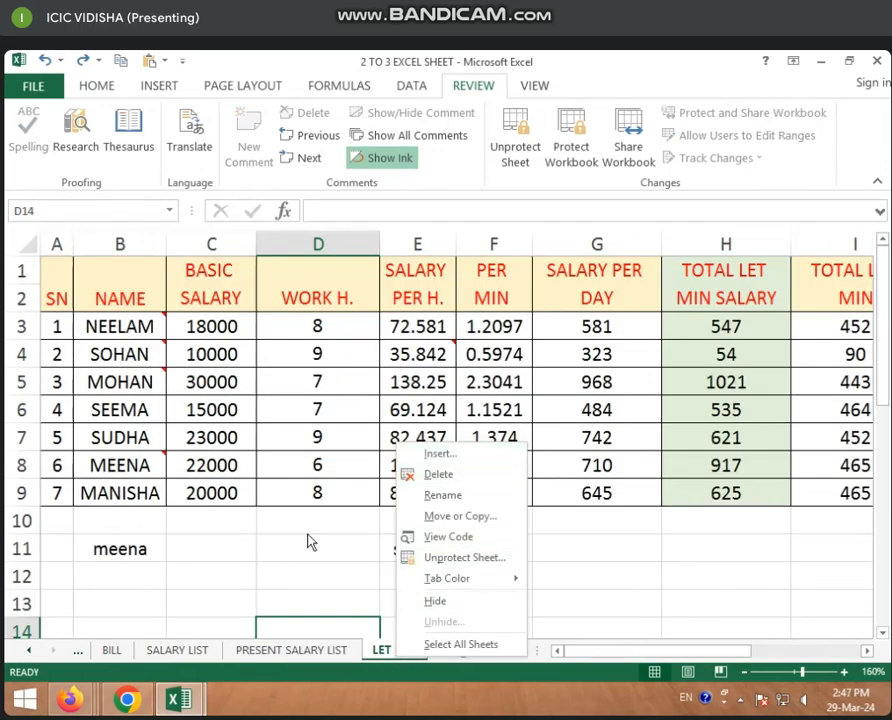
{"action": "left_click", "coordinate": [350, 567]}
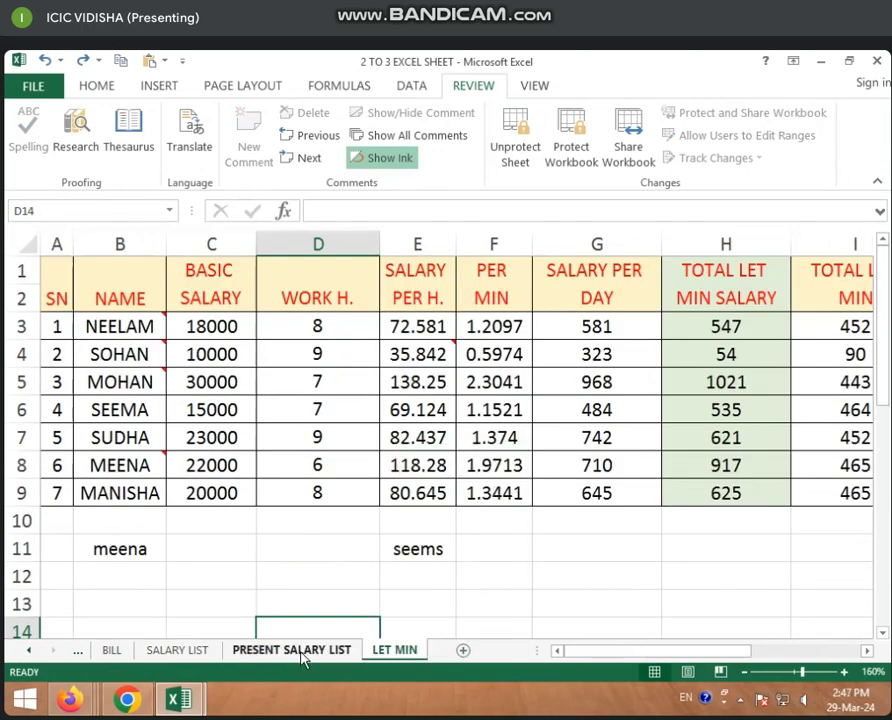
{"action": "left_click", "coordinate": [291, 650]}
{"action": "left_click", "coordinate": [392, 584]}
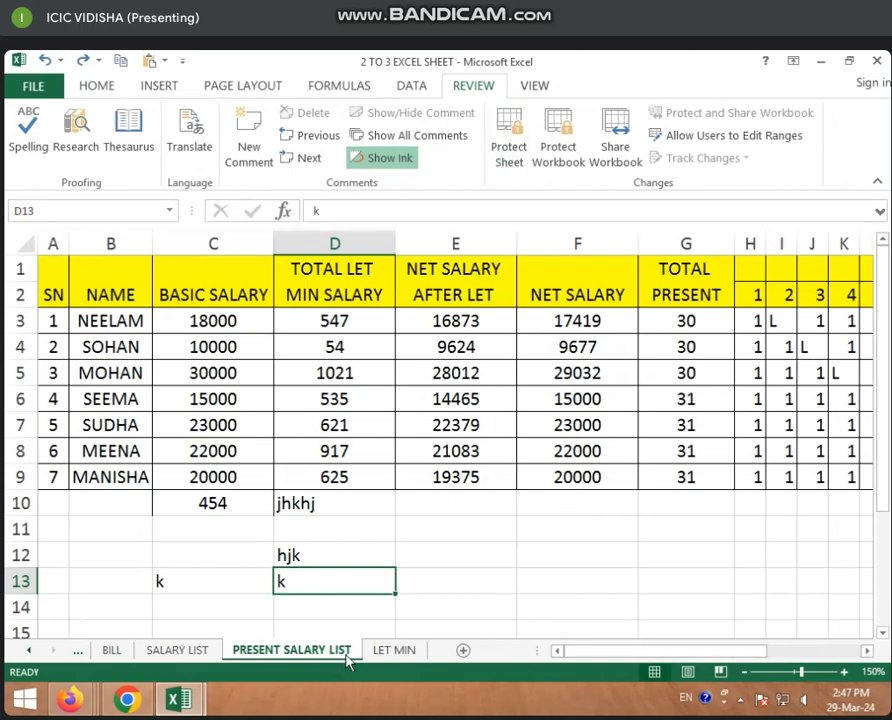
{"action": "left_click", "coordinate": [395, 651]}
{"action": "left_click", "coordinate": [459, 411]}
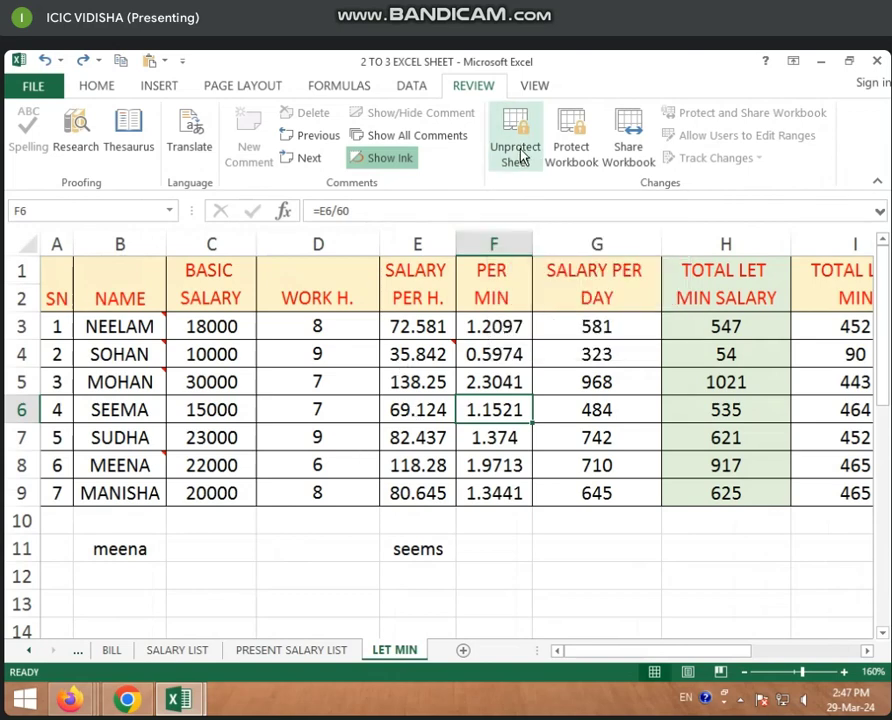
Unprotect the LET MIN sheet from the Review tab by entering its password
{"action": "left_click", "coordinate": [138, 86]}
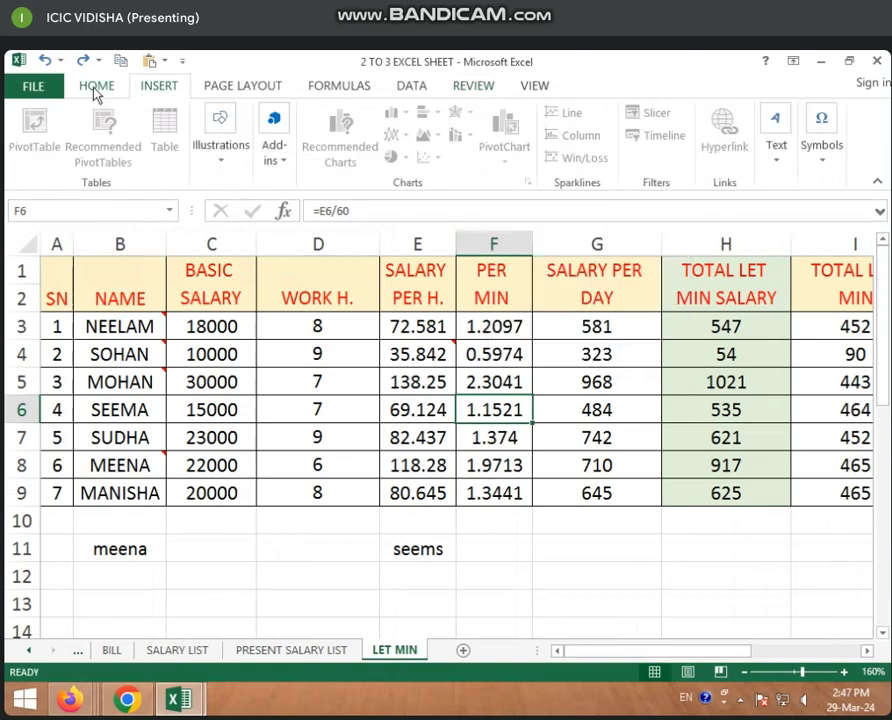
{"action": "left_click", "coordinate": [97, 87]}
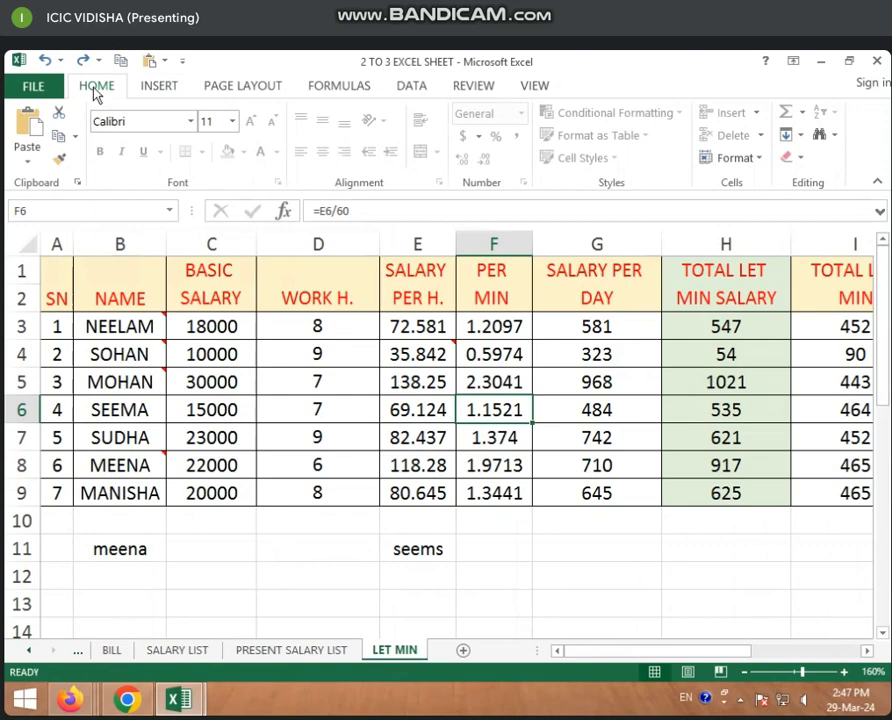
{"action": "left_click", "coordinate": [468, 88]}
{"action": "left_click", "coordinate": [522, 140]}
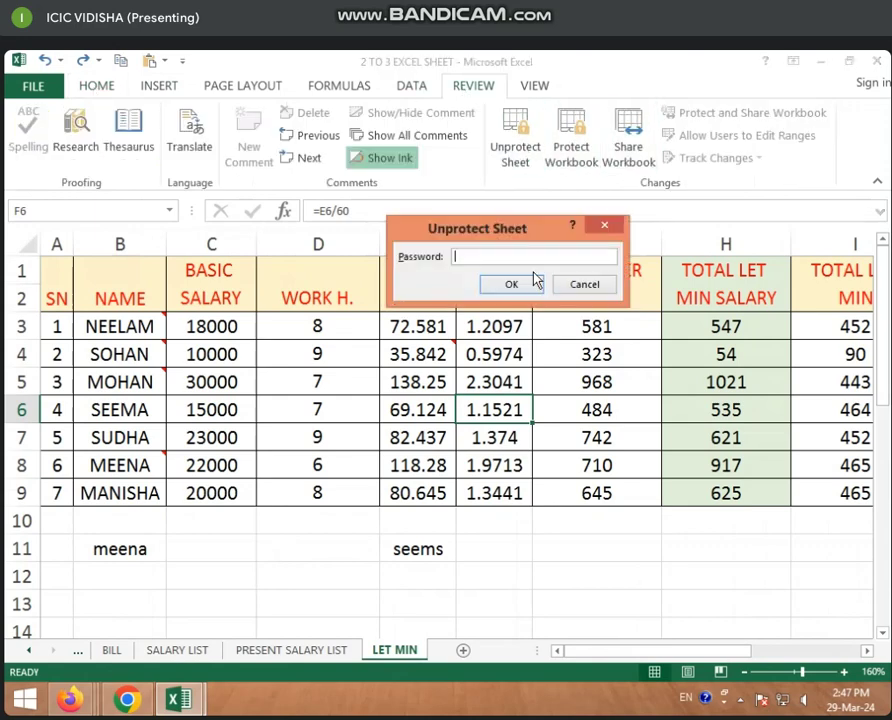
{"action": "type", "text": "a"}
{"action": "left_click", "coordinate": [516, 284]}
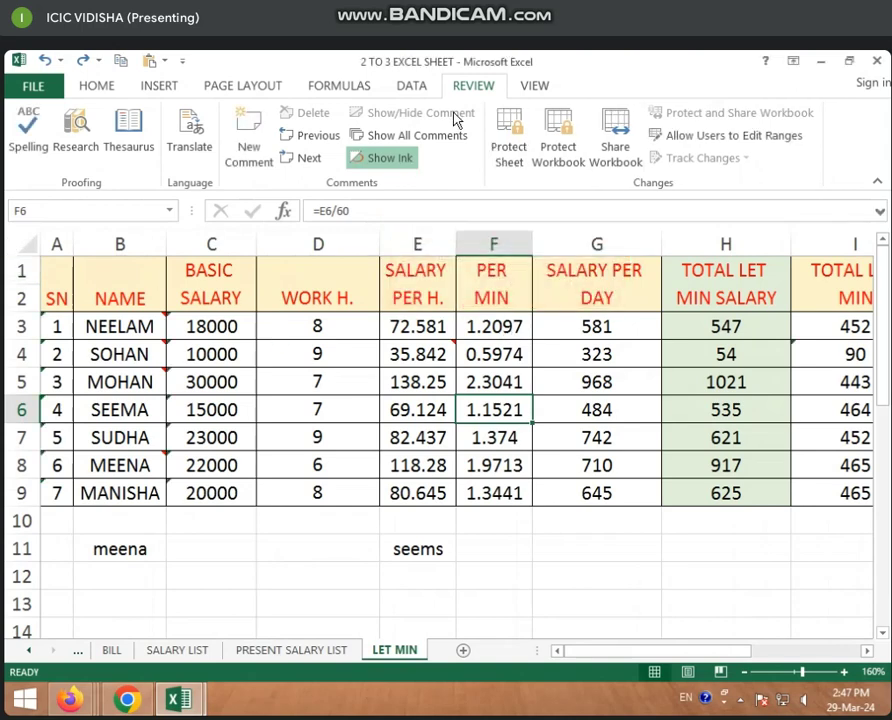
Attempt Share Workbook twice, dismiss the tables warning, then retry from SALARY LIST
{"action": "left_click", "coordinate": [612, 160]}
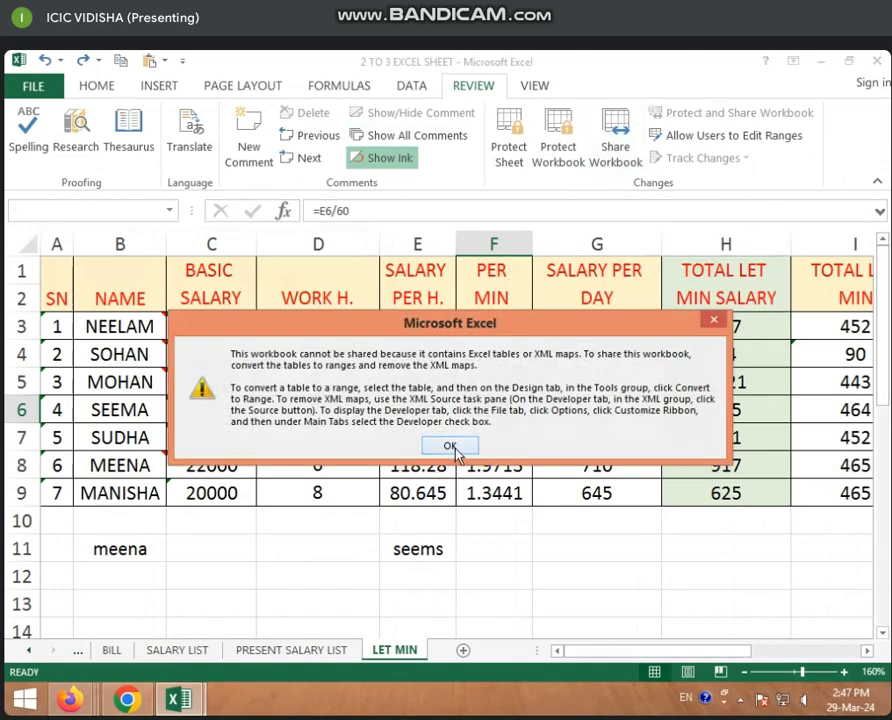
{"action": "left_click", "coordinate": [452, 447]}
{"action": "left_click", "coordinate": [613, 150]}
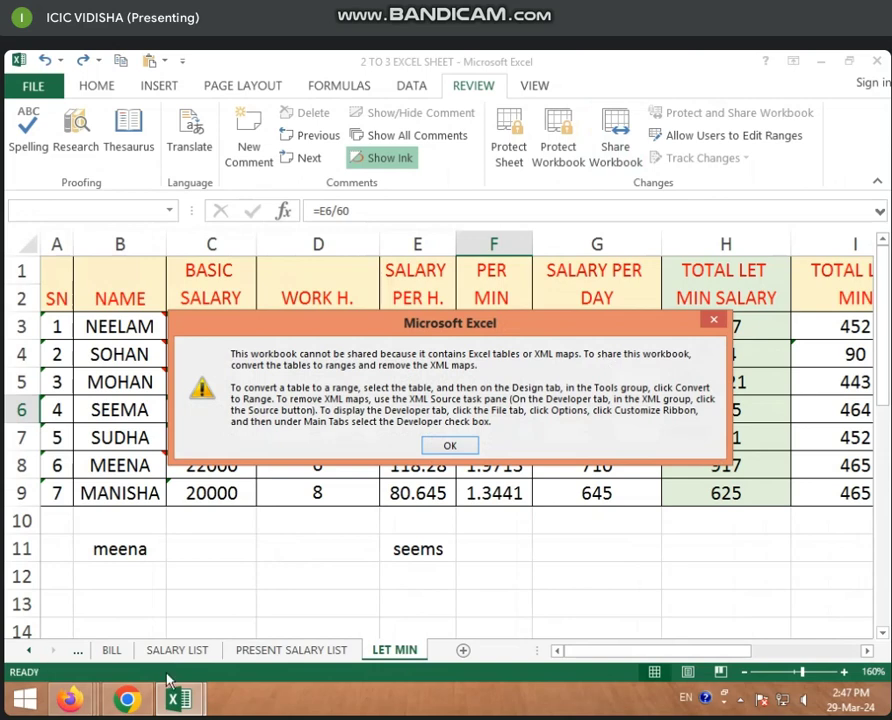
{"action": "left_click", "coordinate": [450, 446]}
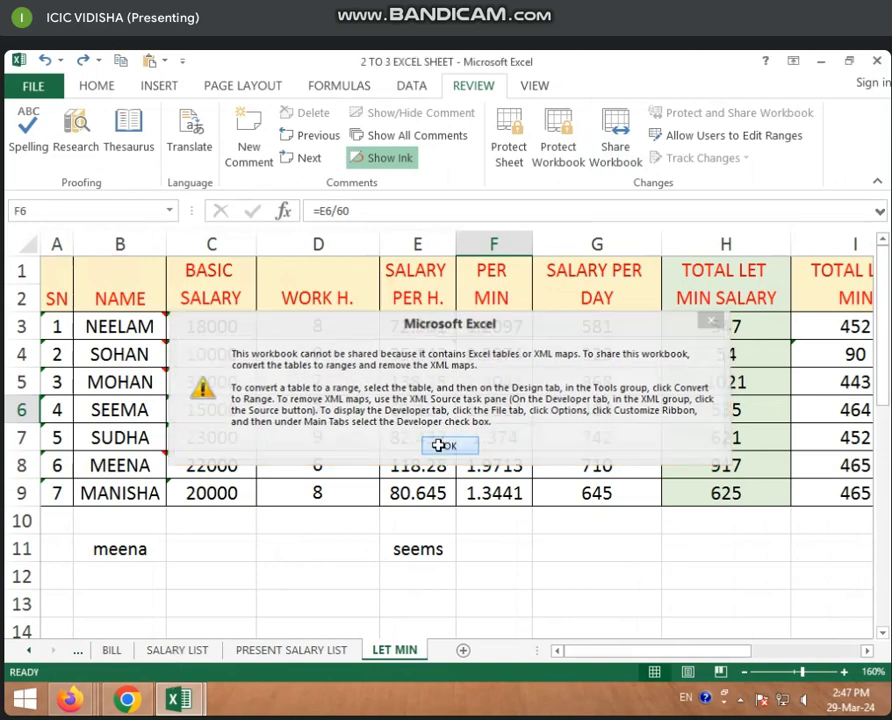
{"action": "left_click", "coordinate": [210, 652]}
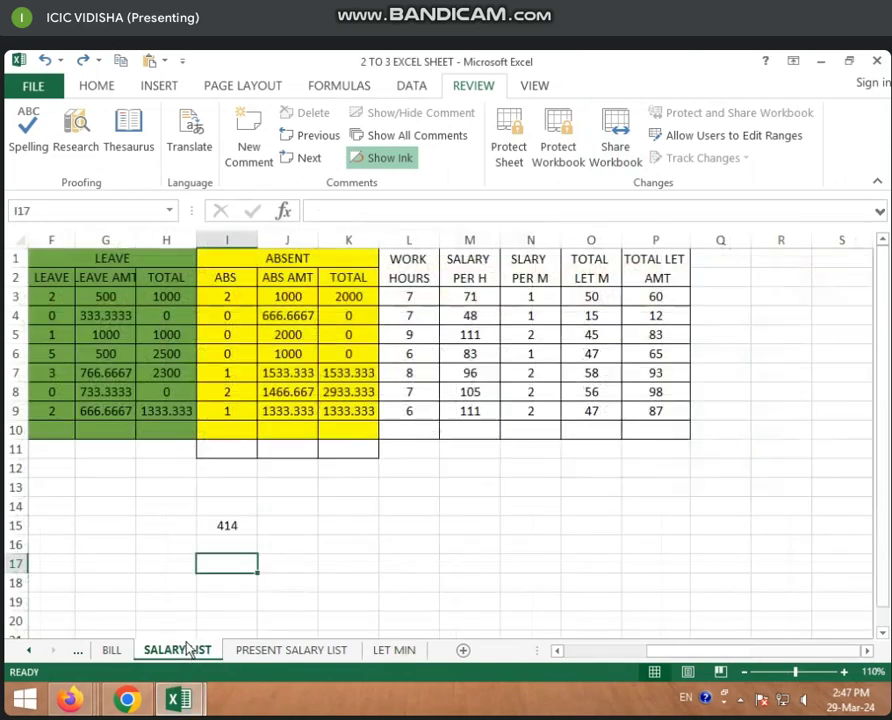
{"action": "left_click", "coordinate": [348, 353]}
{"action": "left_click", "coordinate": [618, 128]}
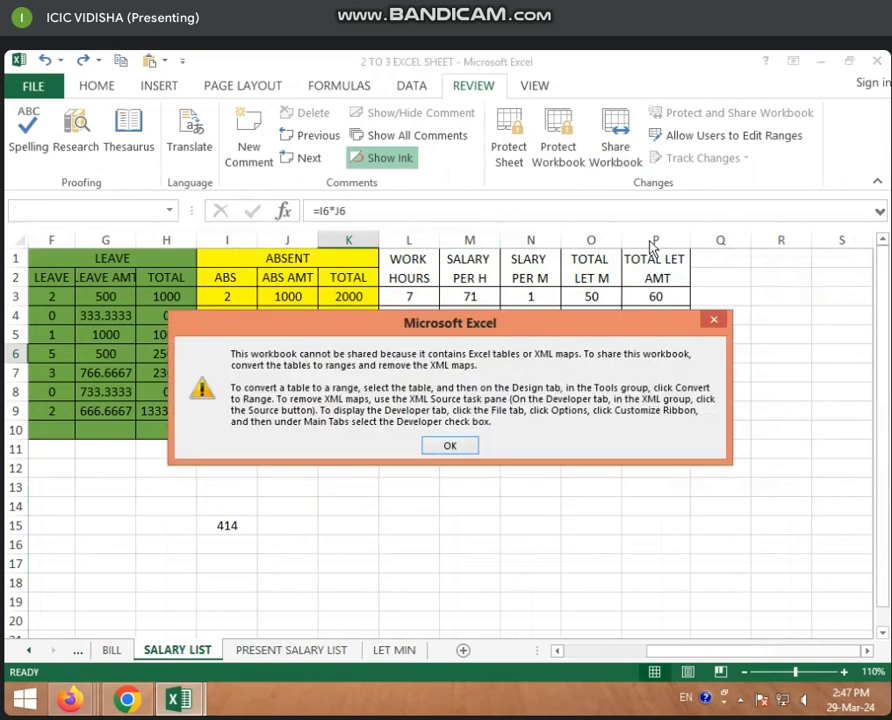
Protect SALARY LIST with a confirmed password, then retry sharing and dismiss the warning
{"action": "left_click", "coordinate": [450, 446]}
{"action": "left_click", "coordinate": [509, 148]}
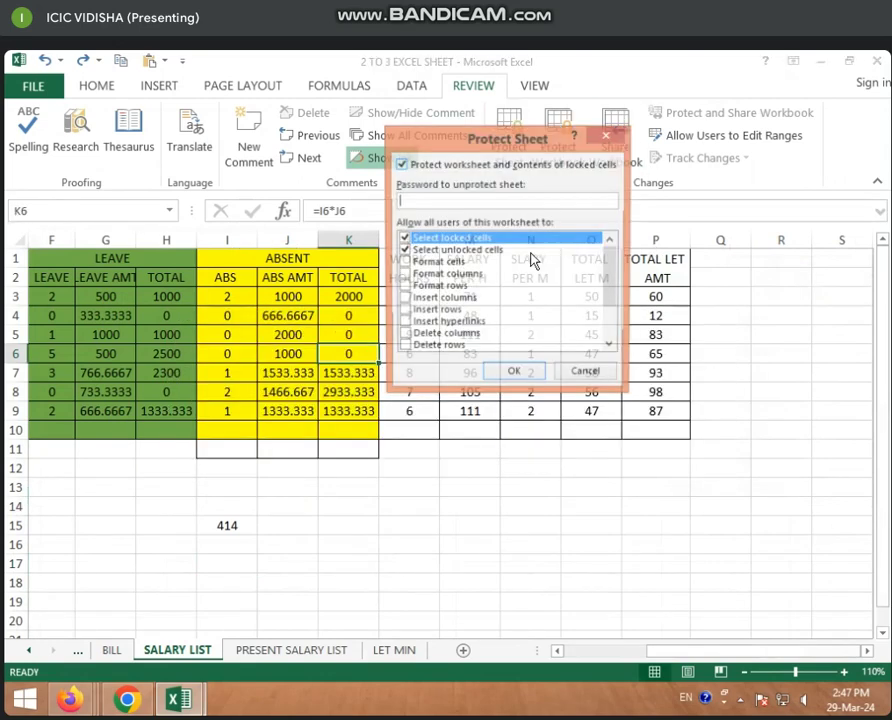
{"action": "type", "text": "12"}
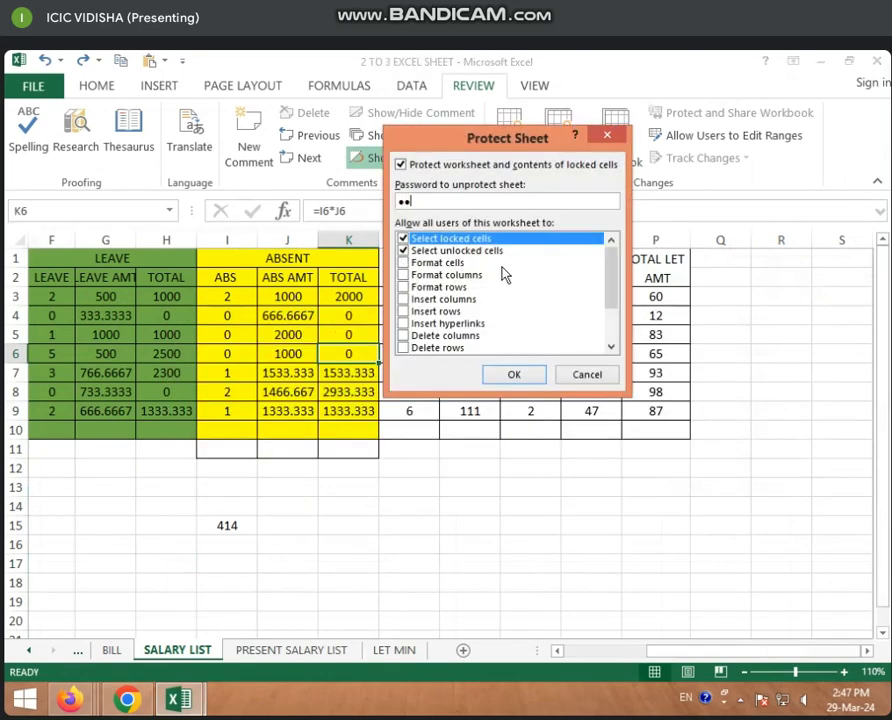
{"action": "type", "text": "34"}
{"action": "left_click", "coordinate": [512, 374]}
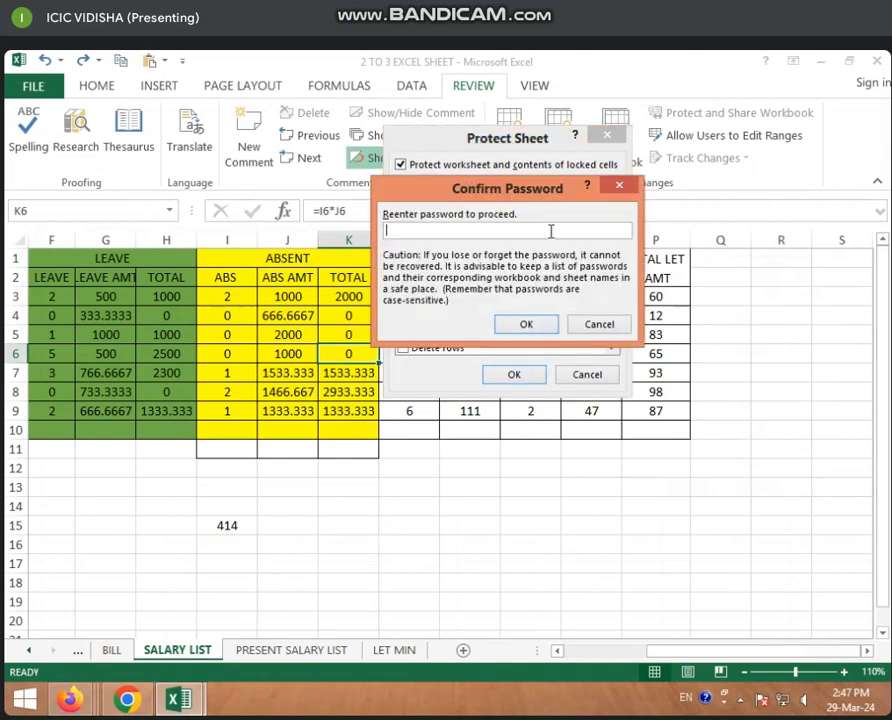
{"action": "type", "text": "1234"}
{"action": "left_click", "coordinate": [525, 324]}
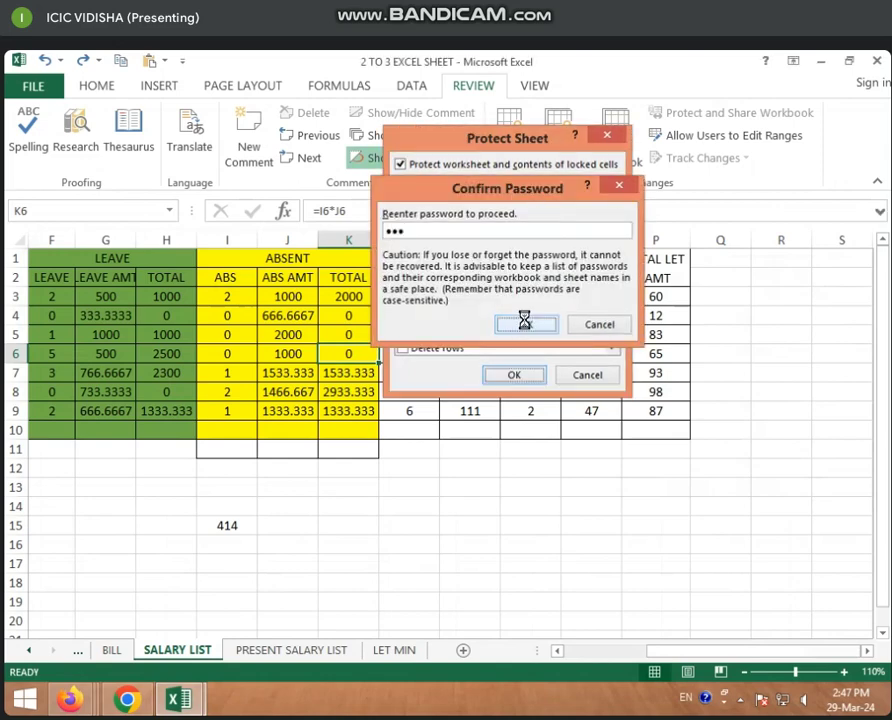
{"action": "left_click", "coordinate": [607, 163]}
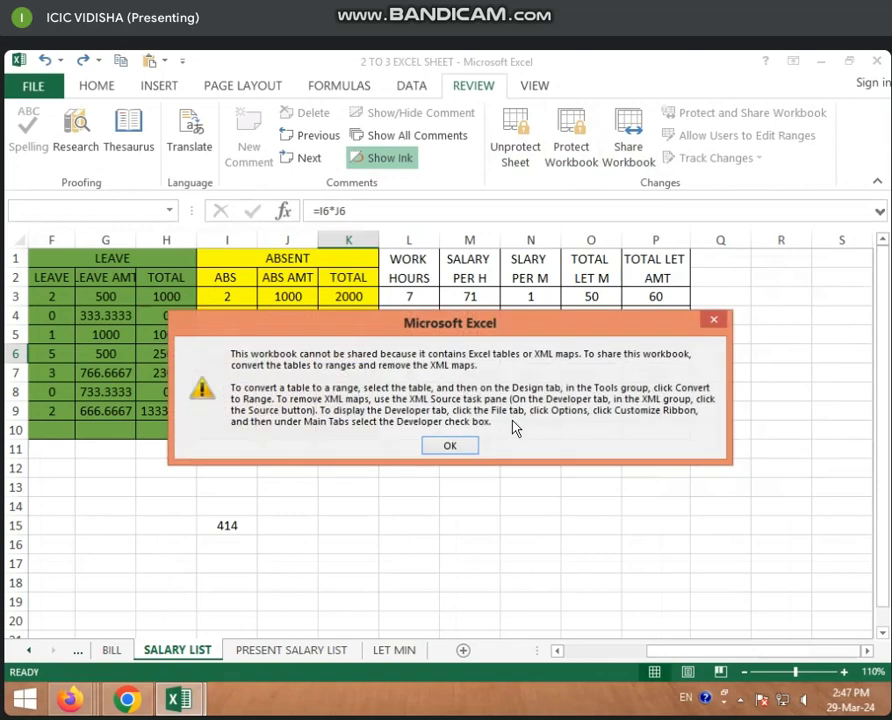
{"action": "left_click", "coordinate": [450, 447]}
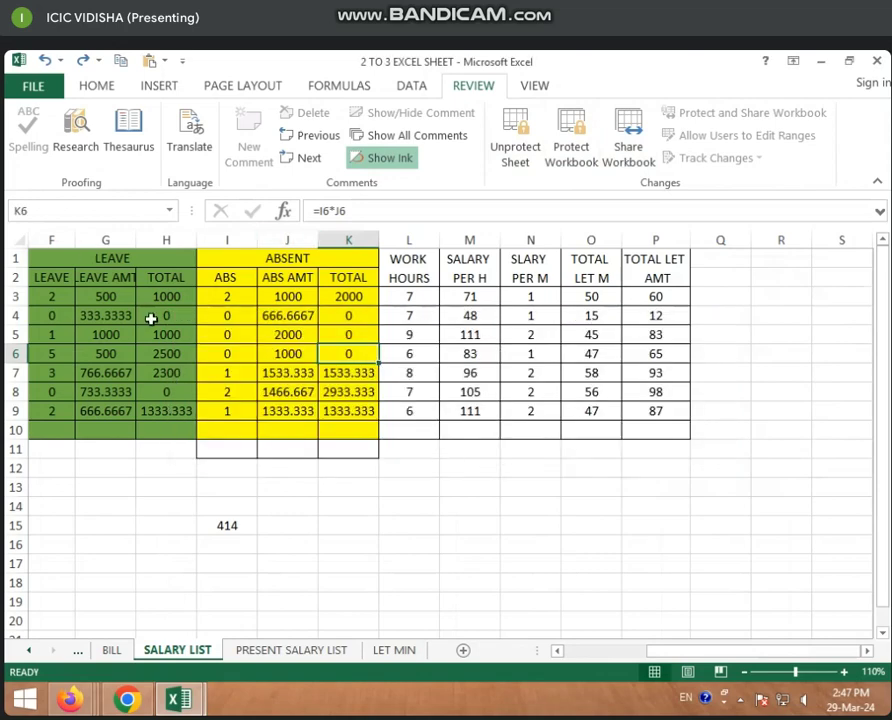
Create a new blank workbook, Book2, and check its Share Workbook settings without changing them
{"action": "key", "text": "ctrl+n"}
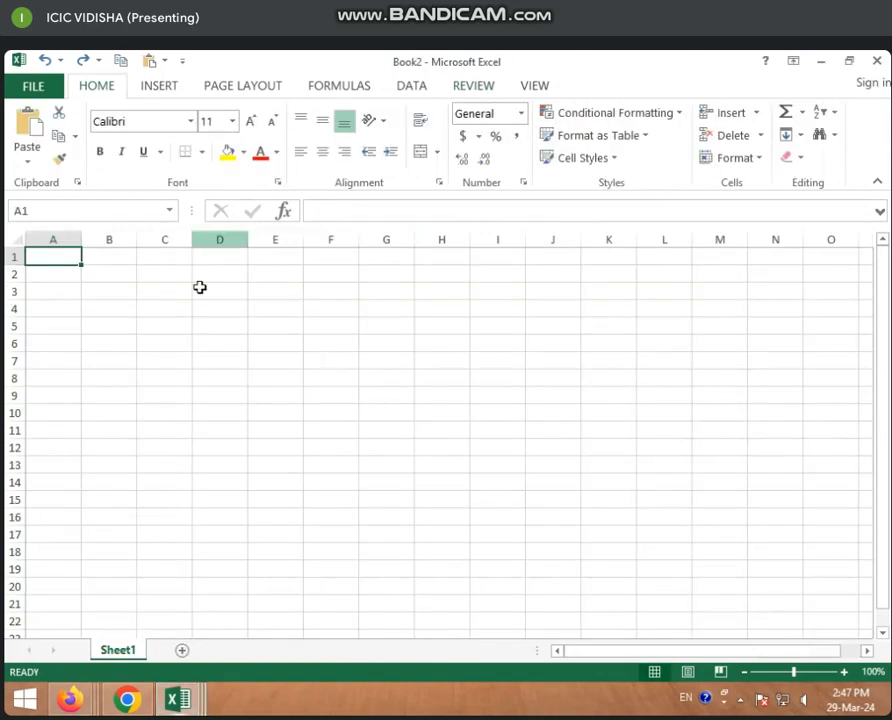
{"action": "left_click", "coordinate": [219, 343]}
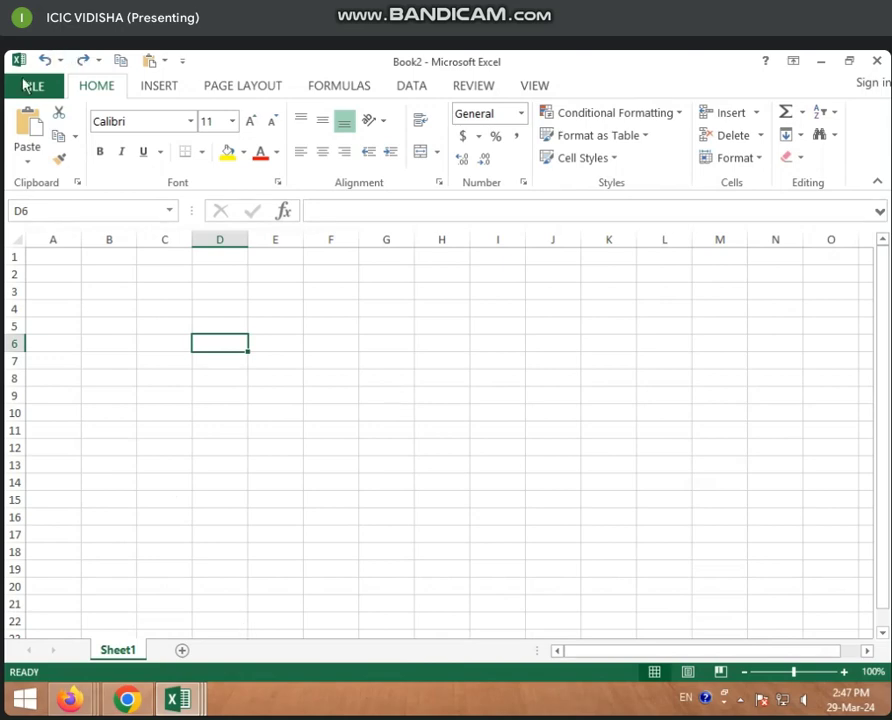
{"action": "left_click", "coordinate": [414, 88]}
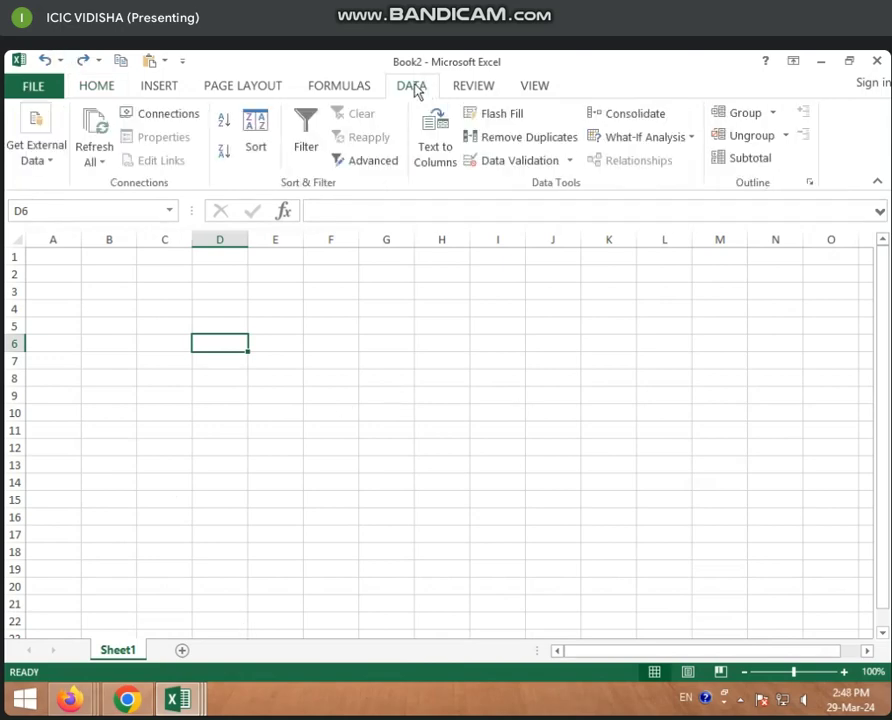
{"action": "left_click", "coordinate": [470, 87]}
{"action": "left_click", "coordinate": [615, 155]}
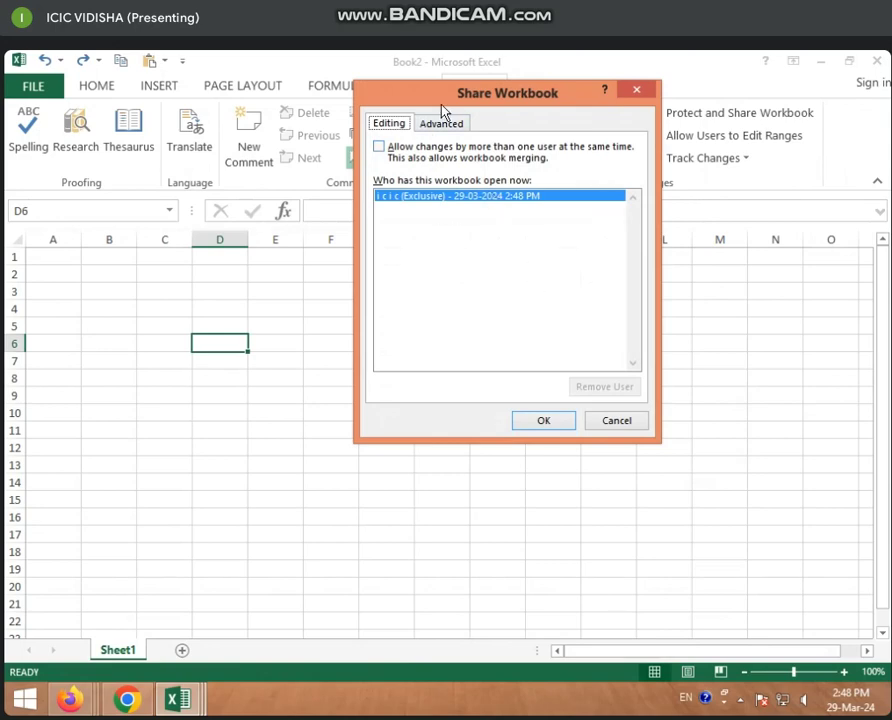
{"action": "left_click_drag", "start_coordinate": [430, 97], "coordinate": [174, 253]}
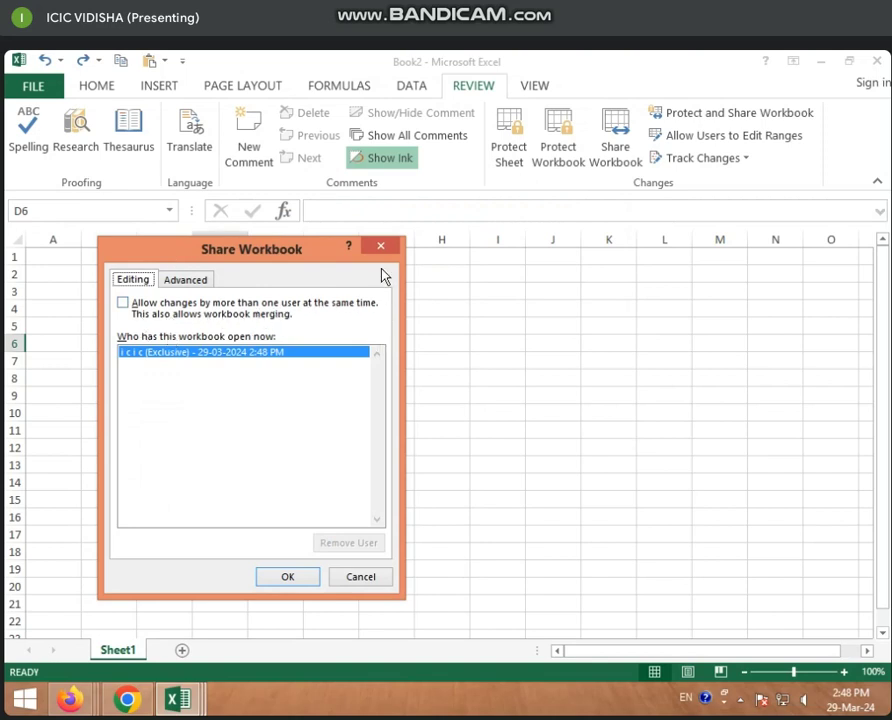
{"action": "left_click", "coordinate": [372, 578]}
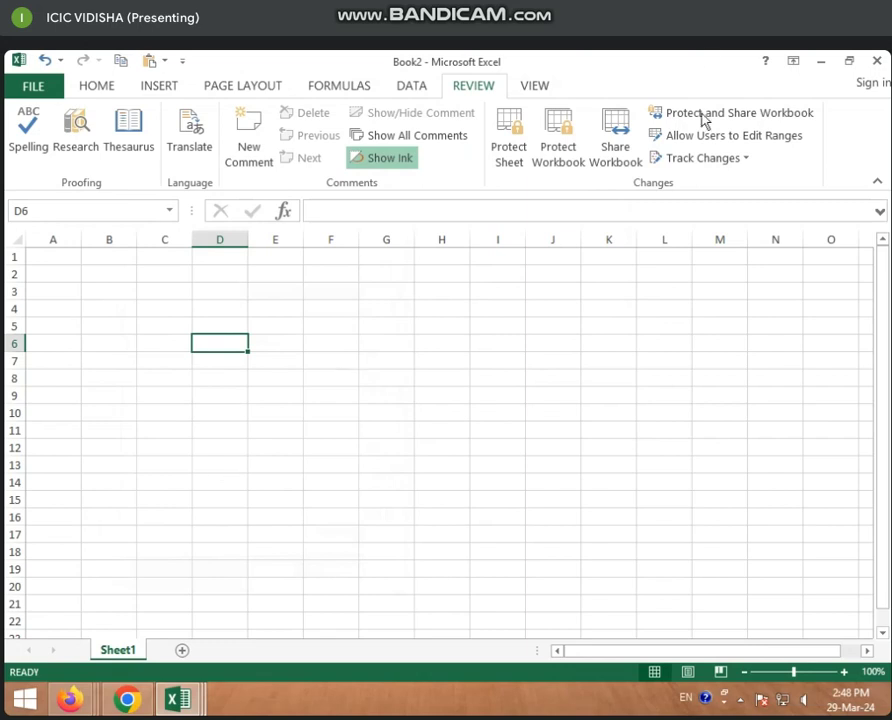
Enable 'Allow changes by more than one user at the same time' for Book2 and confirm
{"action": "left_click", "coordinate": [609, 163]}
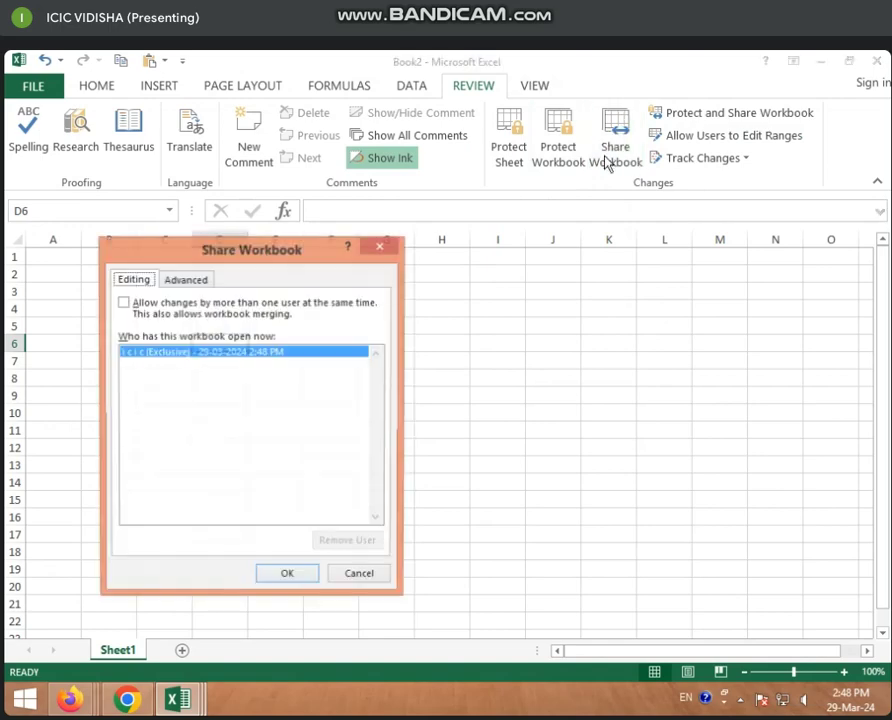
{"action": "left_click", "coordinate": [124, 303]}
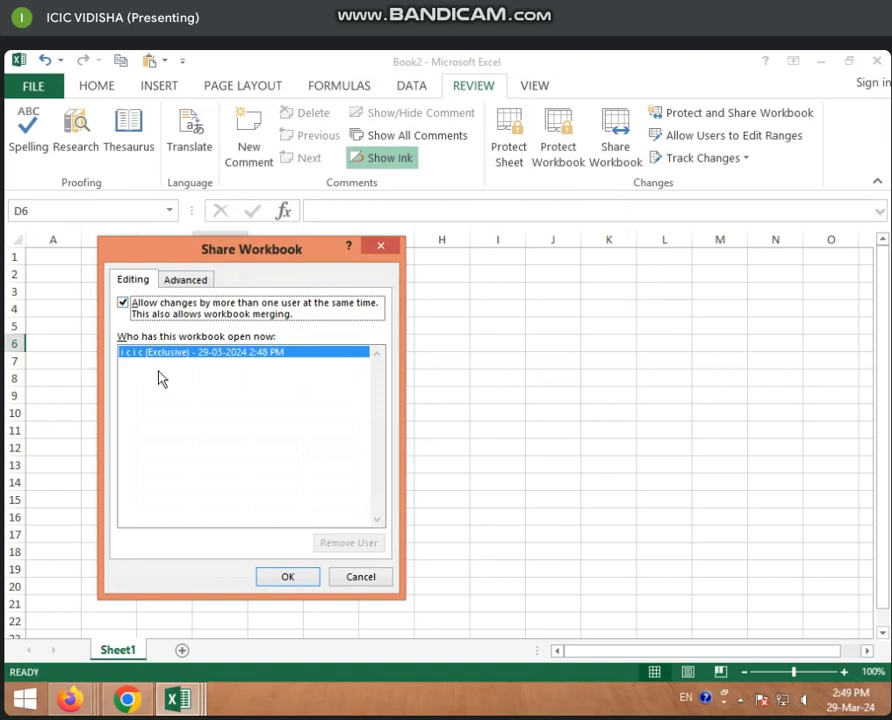
{"action": "left_click", "coordinate": [25, 699]}
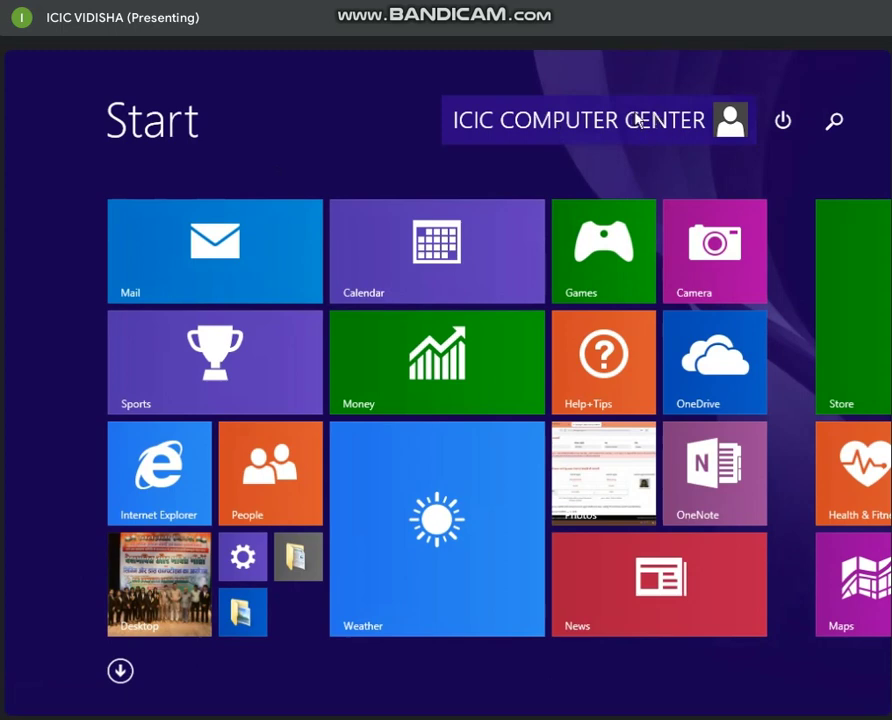
{"action": "key", "text": "Escape"}
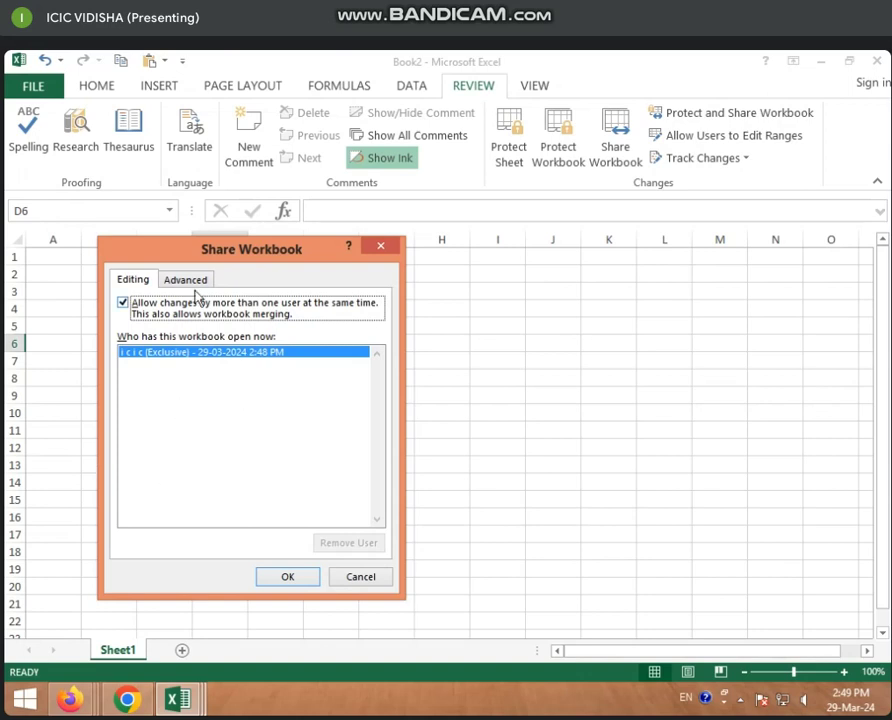
{"action": "left_click", "coordinate": [288, 588]}
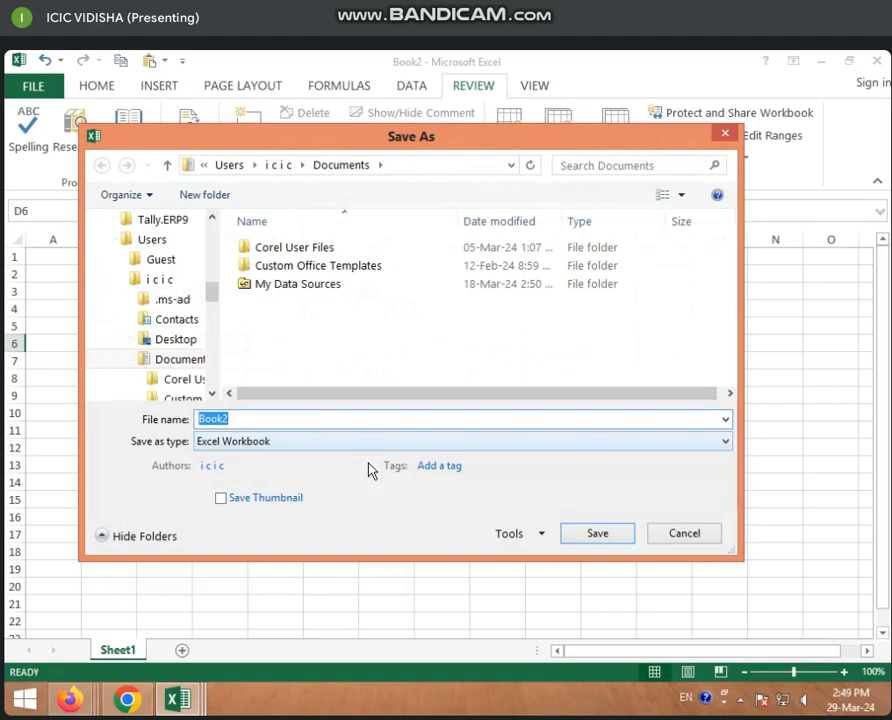
{"action": "left_click", "coordinate": [597, 534]}
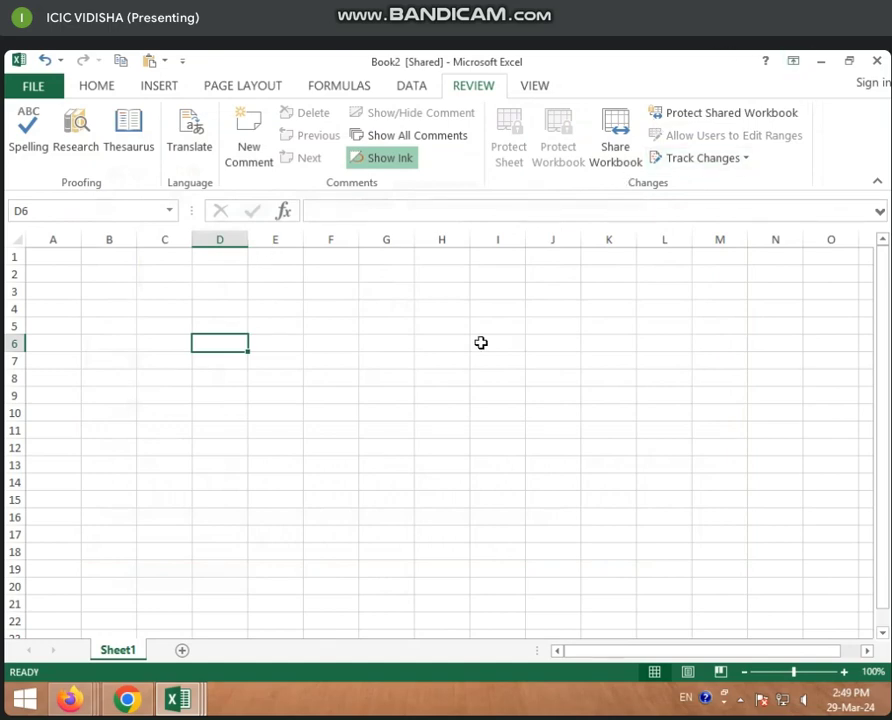
{"action": "left_click", "coordinate": [364, 358]}
{"action": "type", "text": "ghgf"}
{"action": "left_click", "coordinate": [275, 430]}
{"action": "type", "text": "gh"}
{"action": "left_click", "coordinate": [210, 380]}
{"action": "type", "text": "gh"}
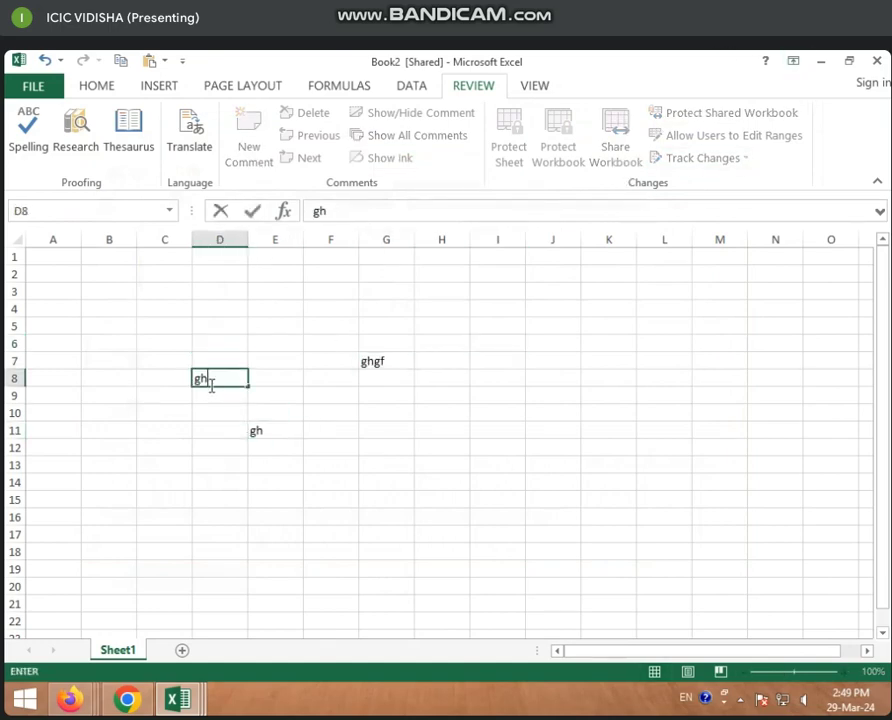
{"action": "left_click", "coordinate": [164, 464]}
{"action": "left_click_drag", "start_coordinate": [191, 320], "coordinate": [402, 490]}
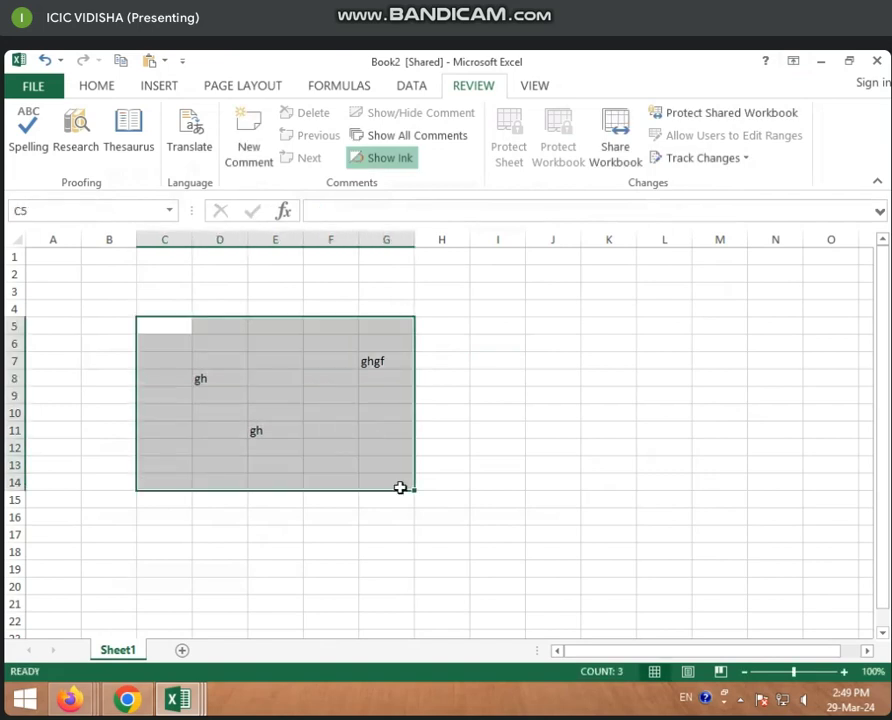
{"action": "key", "text": "Delete"}
{"action": "left_click_drag", "start_coordinate": [214, 357], "coordinate": [386, 465]}
{"action": "left_click", "coordinate": [309, 434]}
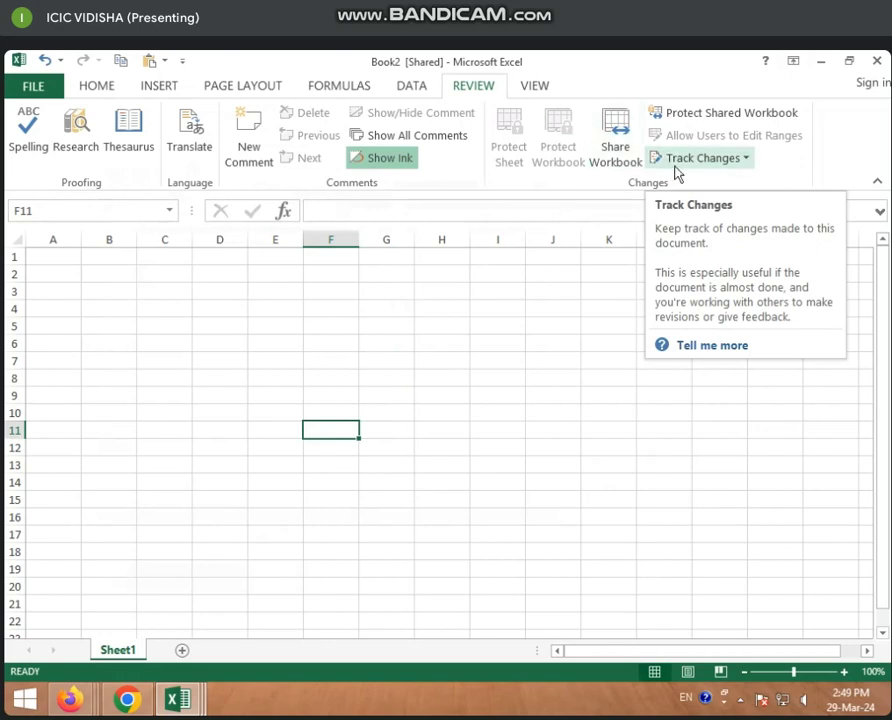
Look at the Highlight Changes settings under Track Changes and cancel without changes
{"action": "left_click", "coordinate": [748, 160]}
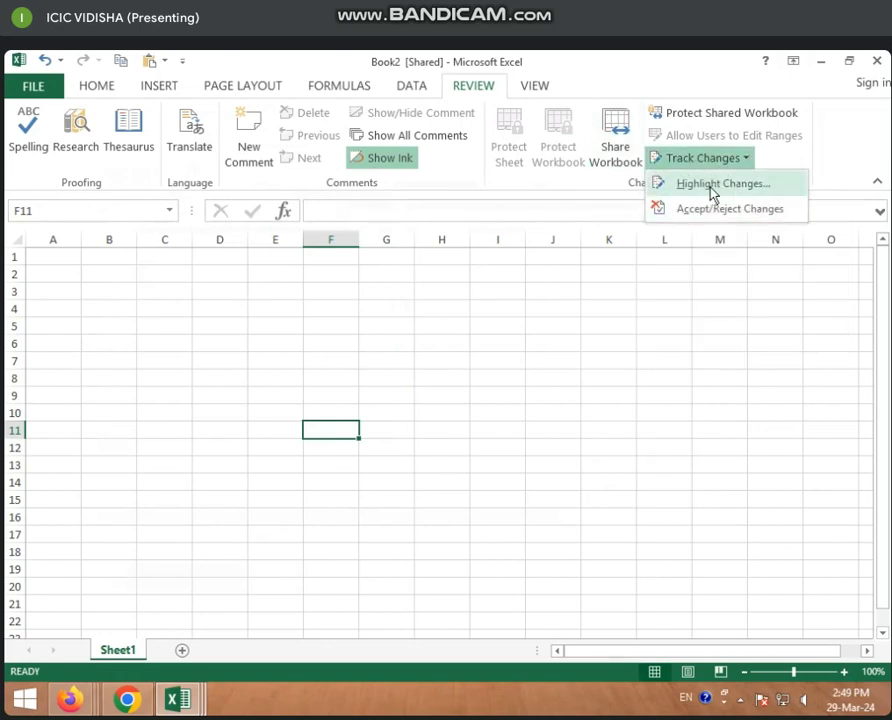
{"action": "left_click", "coordinate": [716, 185]}
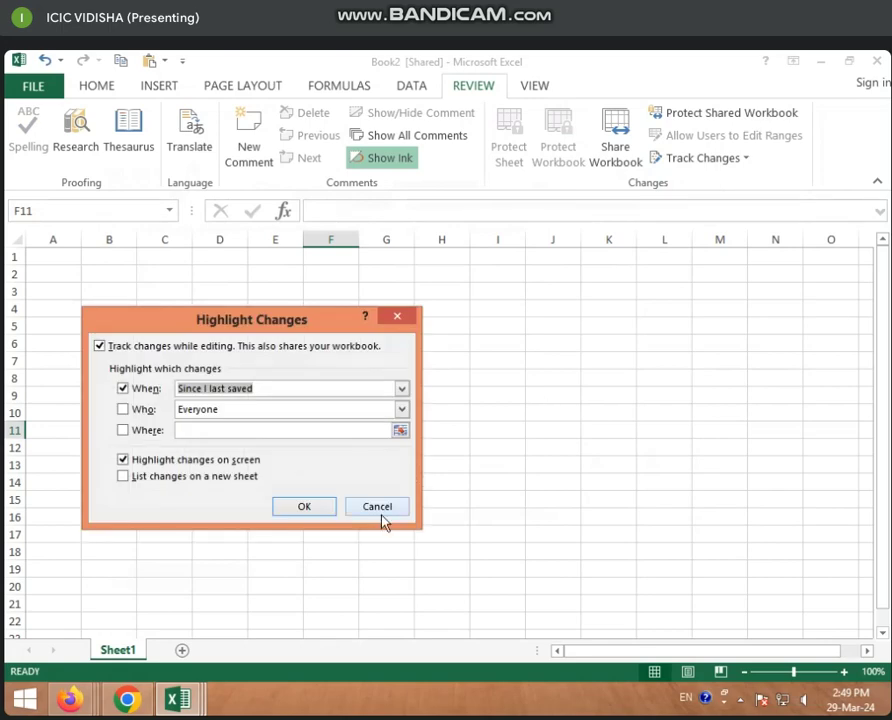
{"action": "left_click", "coordinate": [385, 514]}
{"action": "left_click", "coordinate": [443, 403]}
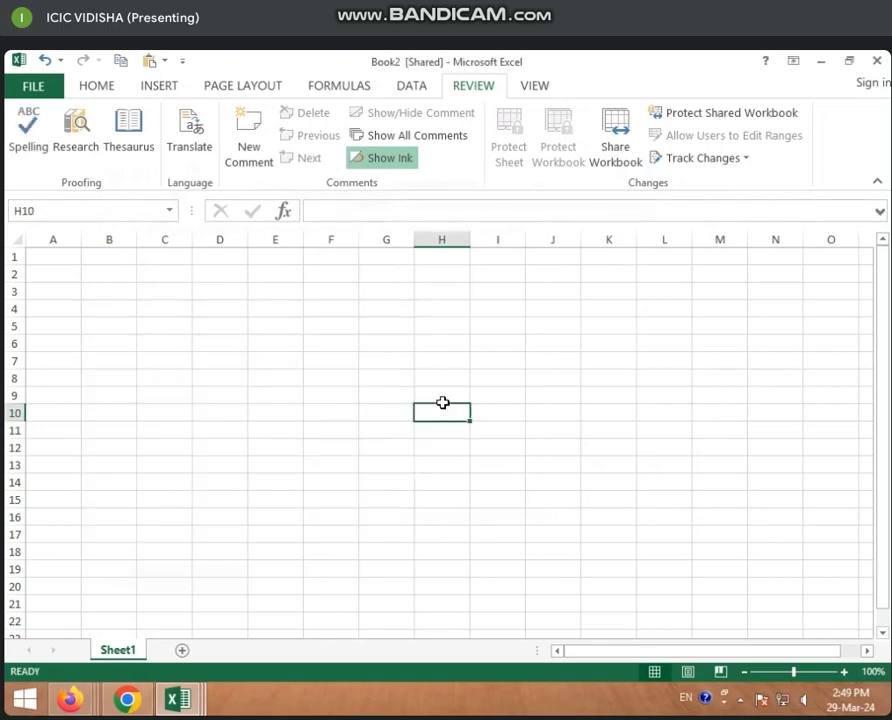
Turn off multi-user editing in Share Workbook and confirm removing the workbook from shared use
{"action": "left_click", "coordinate": [612, 135]}
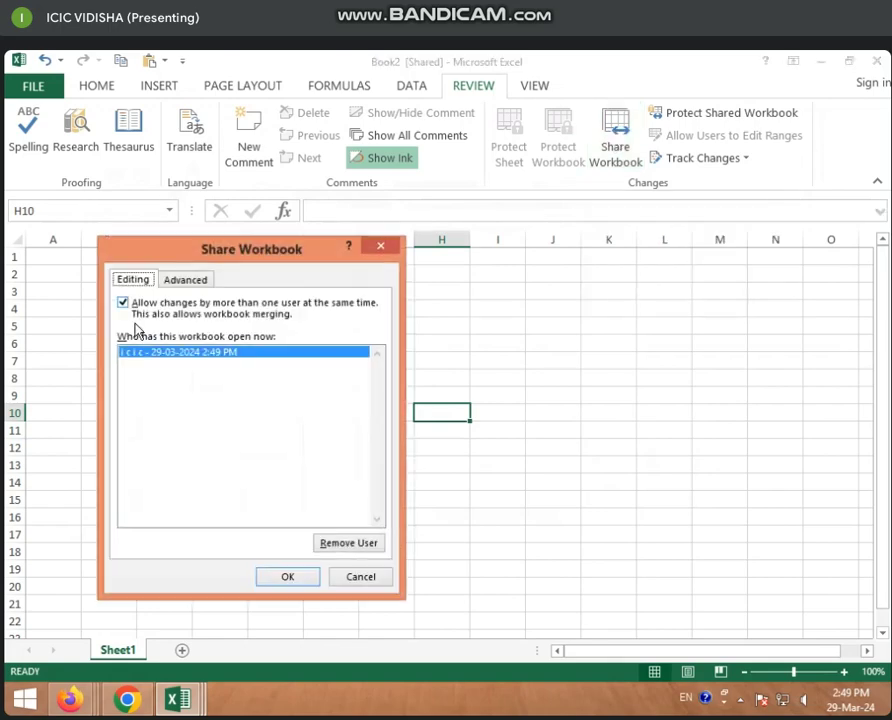
{"action": "left_click", "coordinate": [122, 303]}
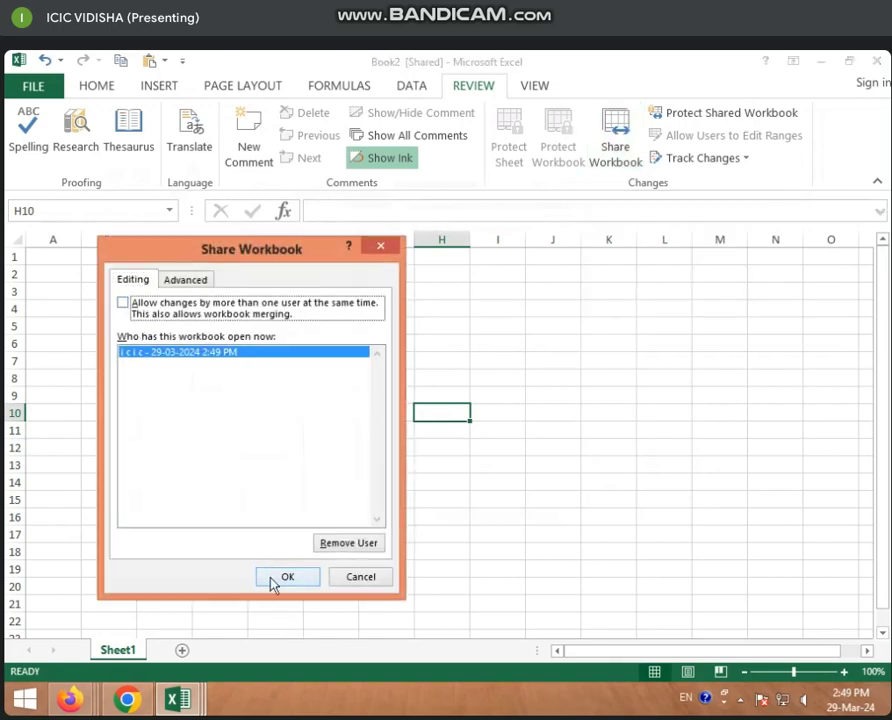
{"action": "left_click", "coordinate": [346, 543]}
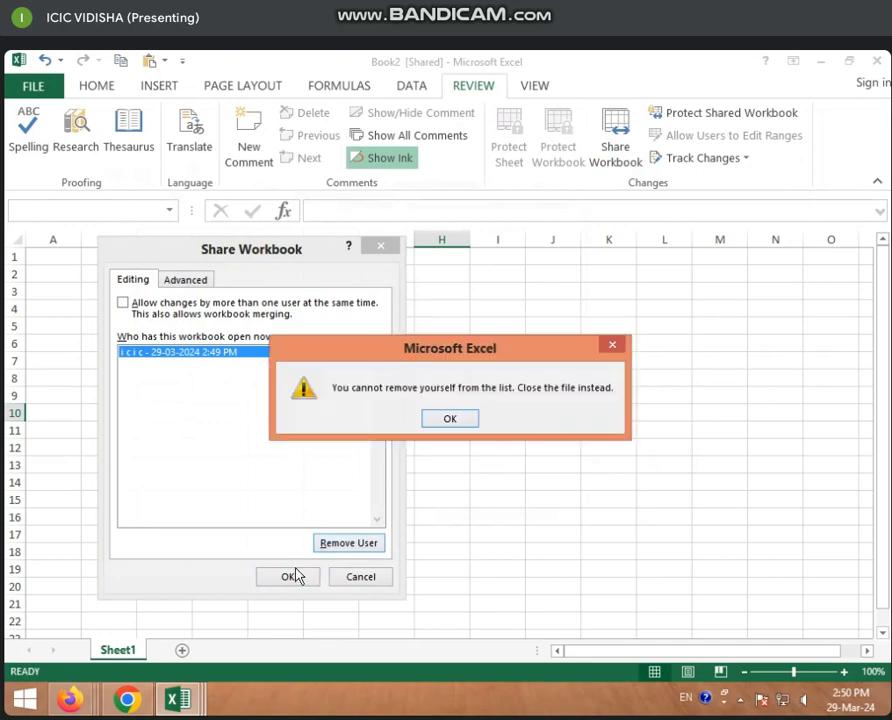
{"action": "left_click", "coordinate": [440, 420]}
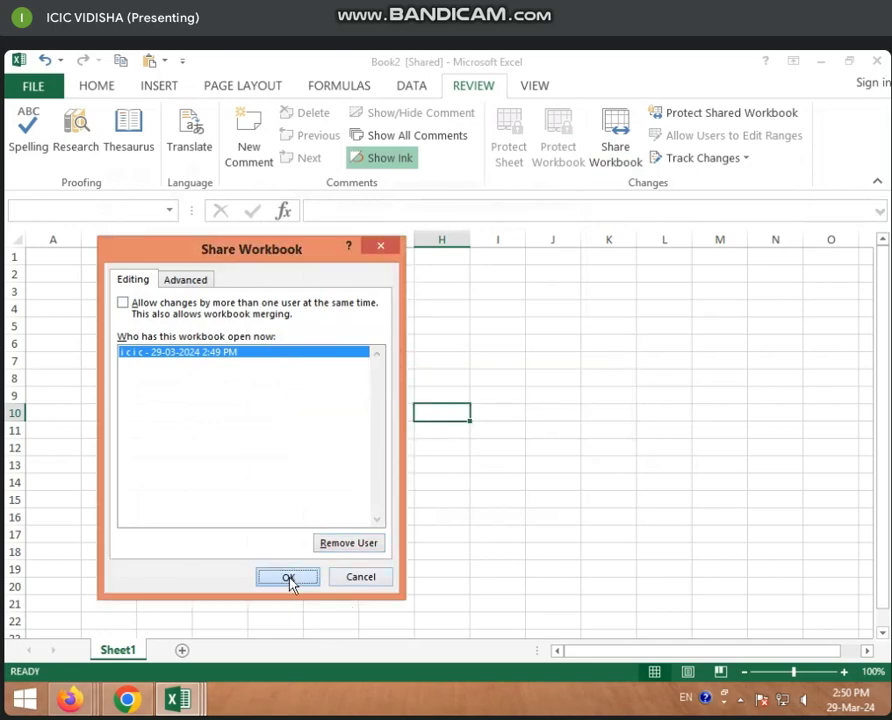
{"action": "left_click", "coordinate": [290, 579]}
{"action": "left_click", "coordinate": [413, 452]}
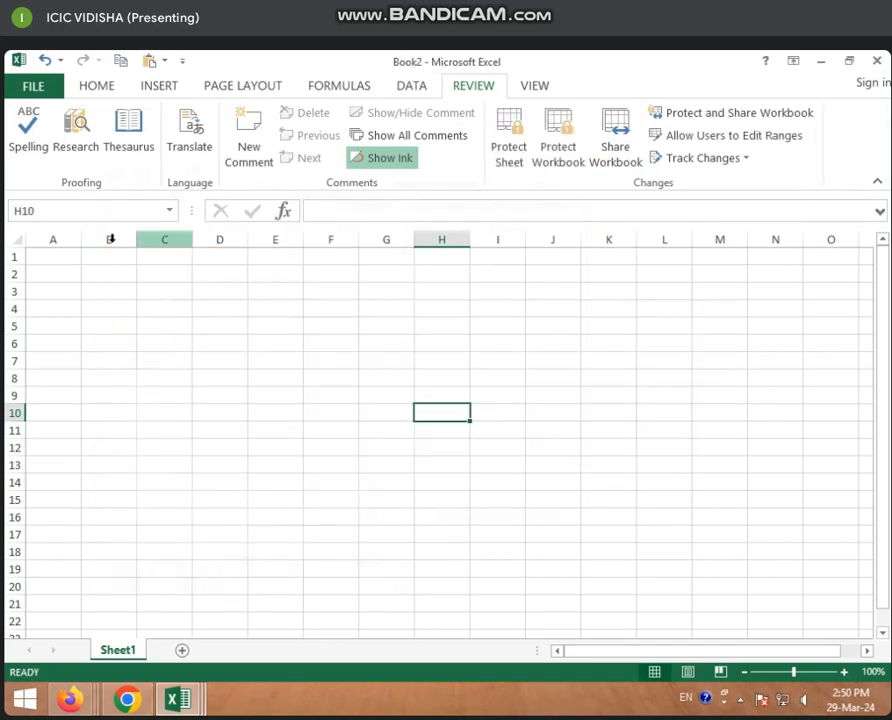
Save the workbook via Save As > Browse under the file name hjhg
{"action": "left_click", "coordinate": [35, 88]}
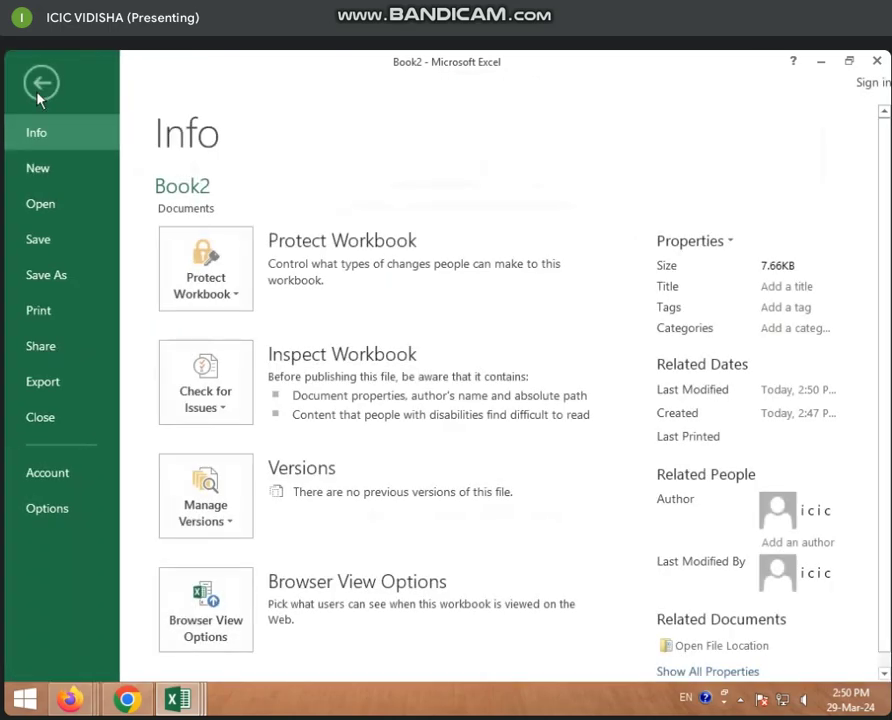
{"action": "left_click", "coordinate": [64, 278]}
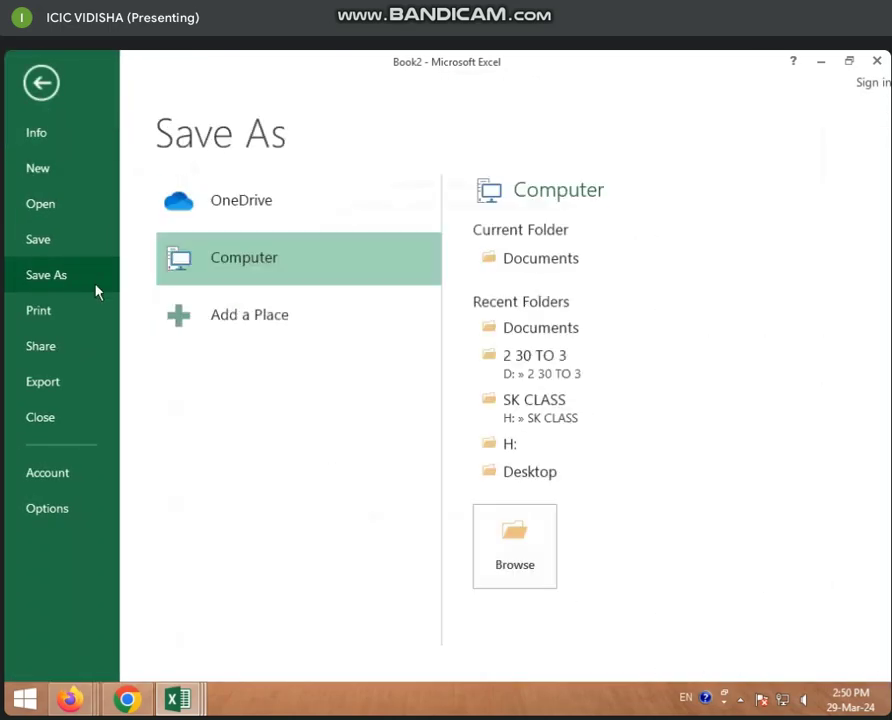
{"action": "left_click", "coordinate": [545, 582]}
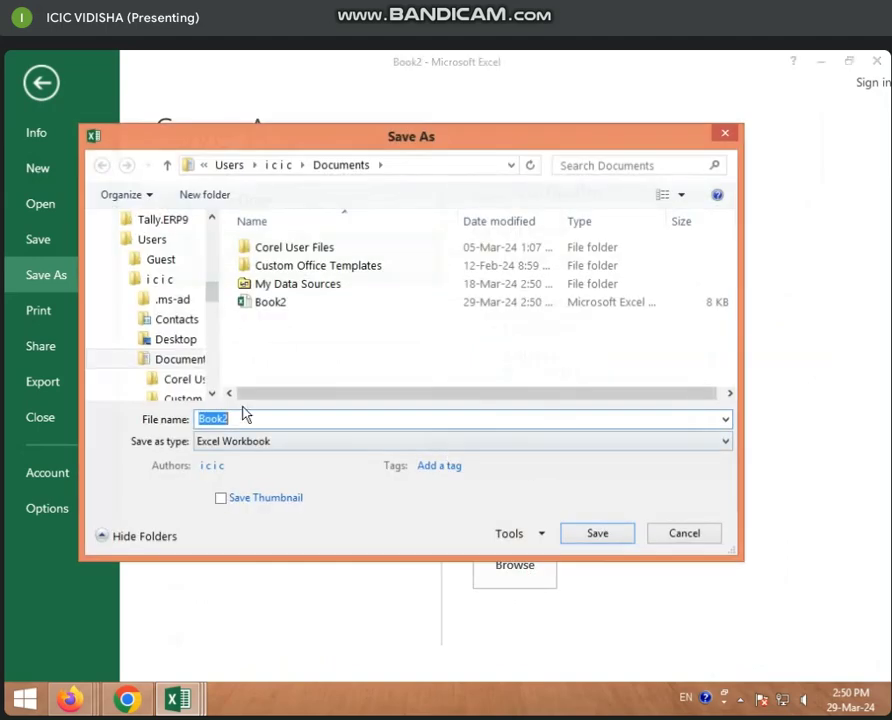
{"action": "type", "text": "hjhg"}
{"action": "left_click", "coordinate": [598, 534]}
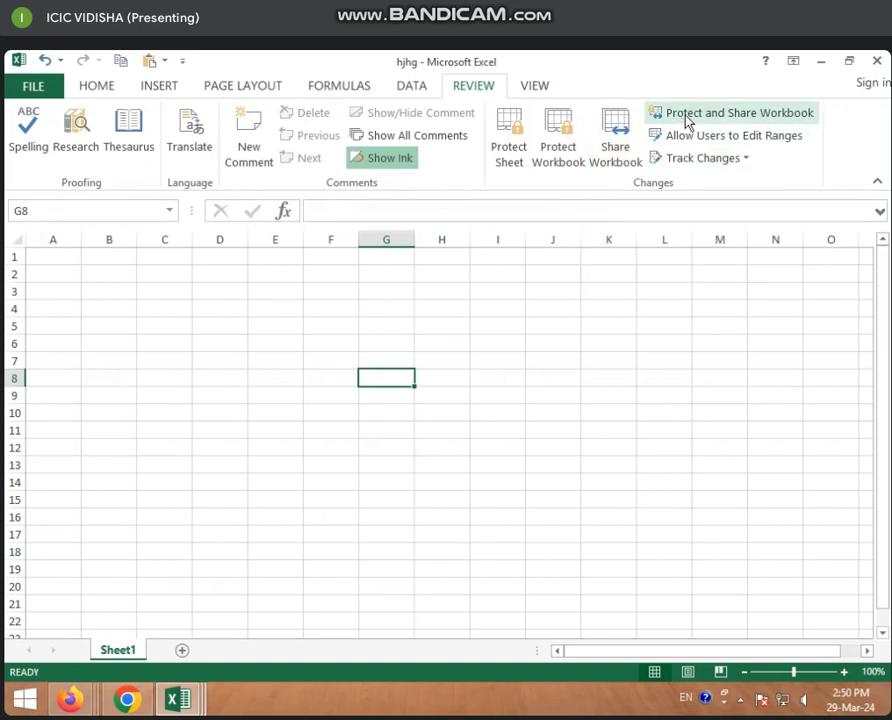
Protect the workbook for sharing with track changes, set and confirm a password, and save it
{"action": "left_click", "coordinate": [798, 118]}
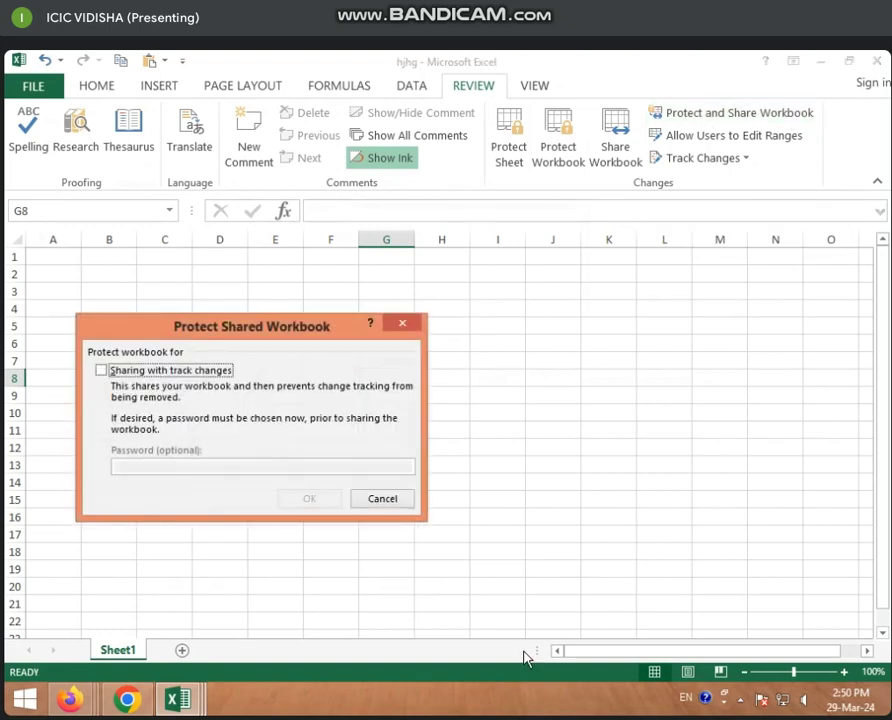
{"action": "left_click", "coordinate": [376, 505]}
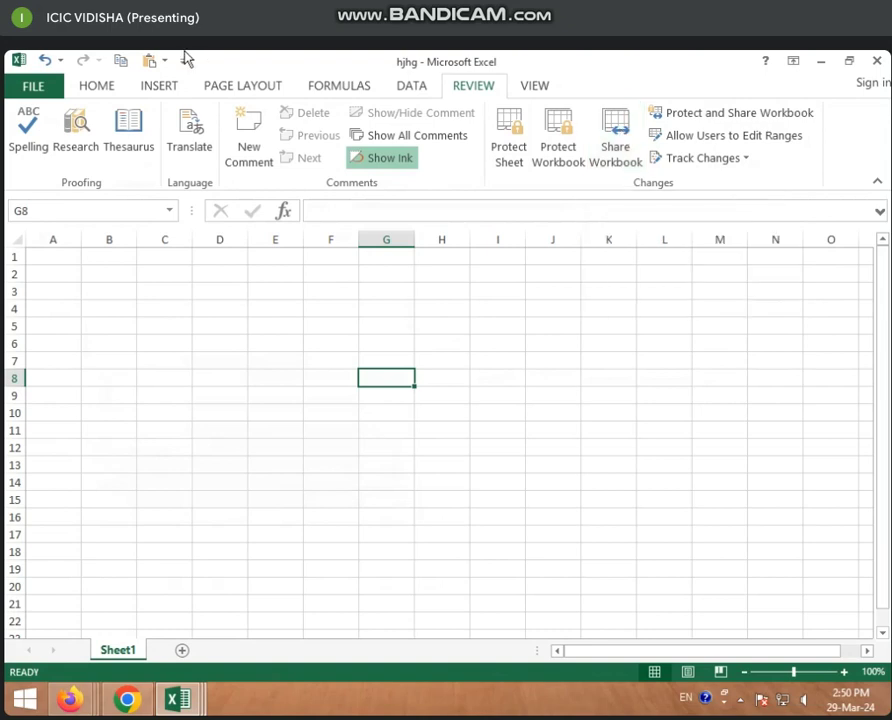
{"action": "left_click", "coordinate": [756, 116]}
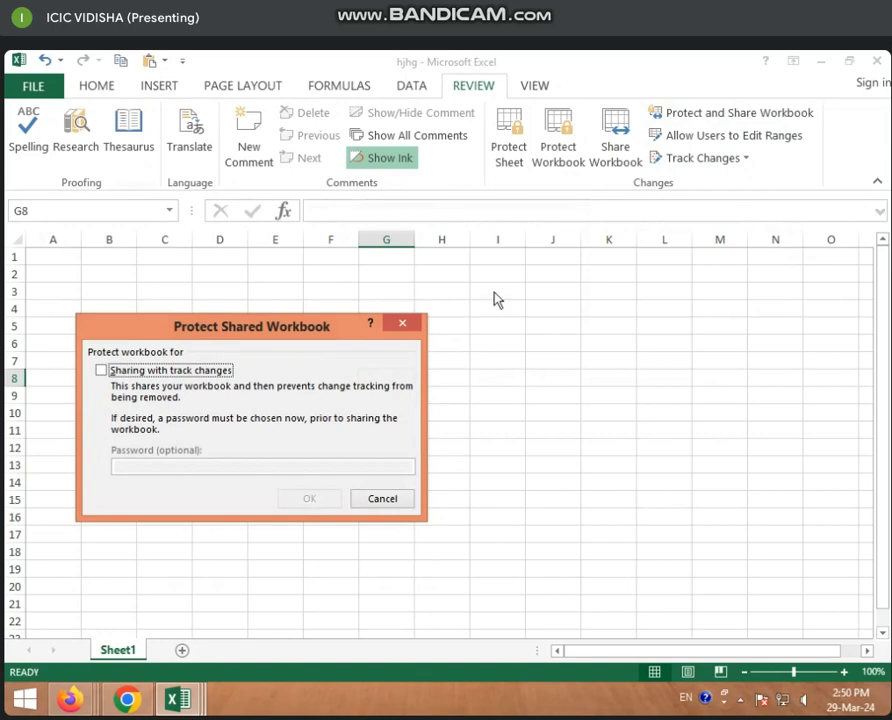
{"action": "left_click", "coordinate": [102, 371]}
{"action": "left_click", "coordinate": [145, 463]}
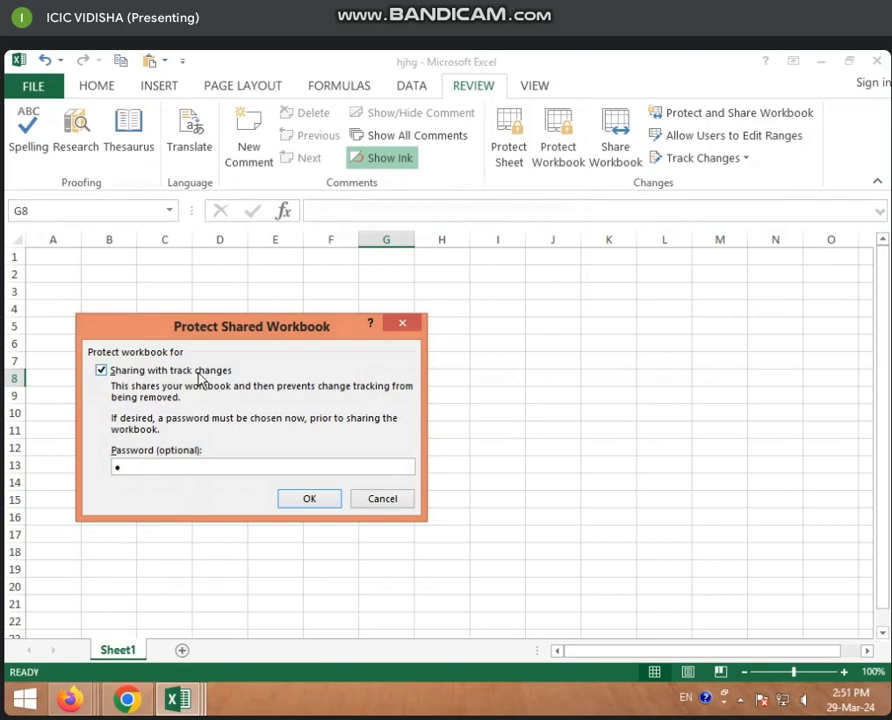
{"action": "left_click", "coordinate": [311, 499]}
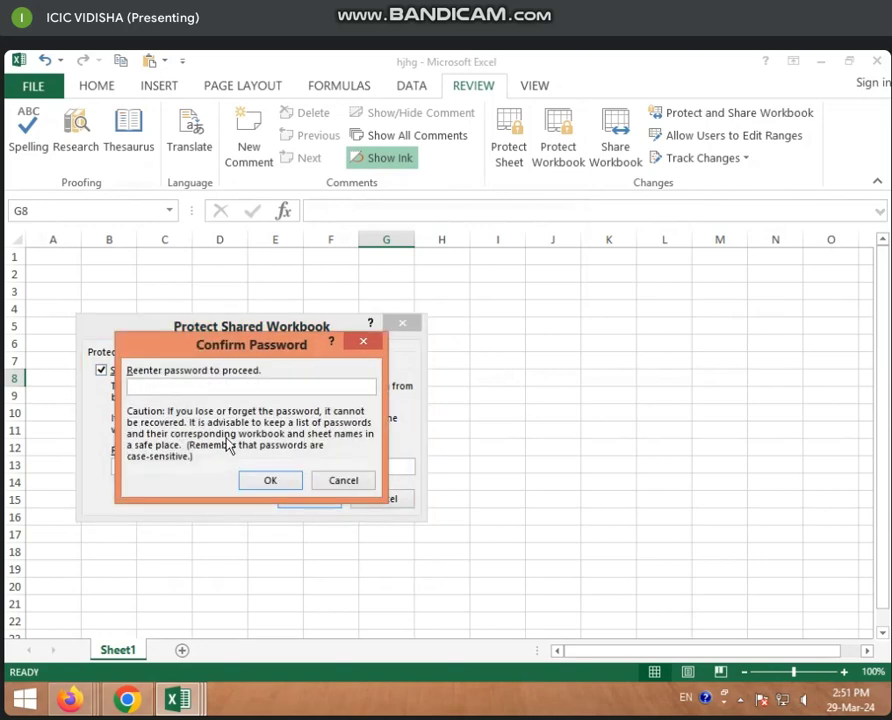
{"action": "type", "text": "1"}
{"action": "left_click", "coordinate": [272, 482]}
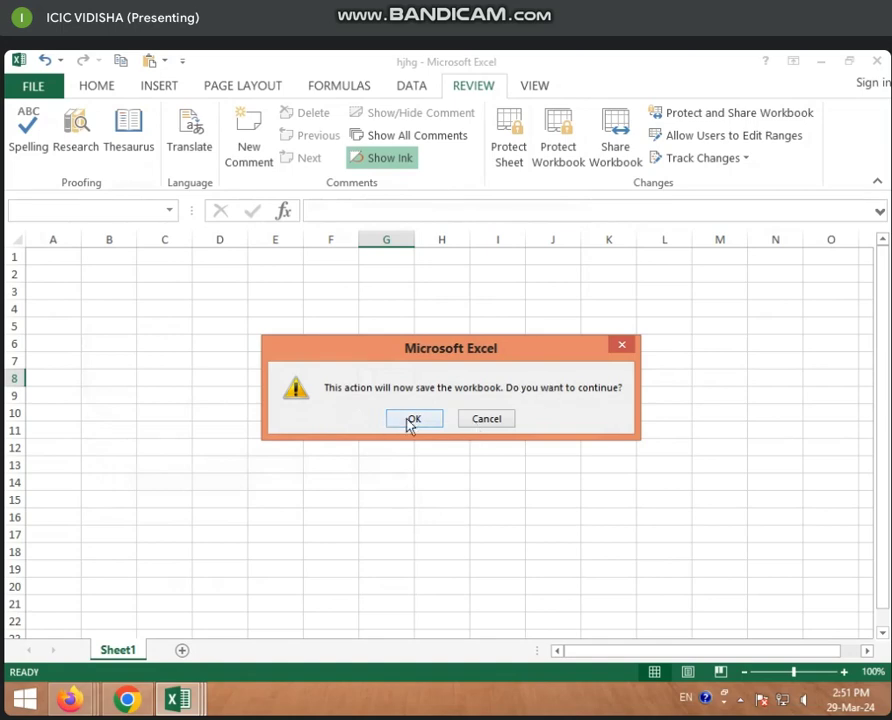
{"action": "left_click", "coordinate": [412, 421]}
{"action": "left_click", "coordinate": [220, 418]}
{"action": "left_click", "coordinate": [223, 329]}
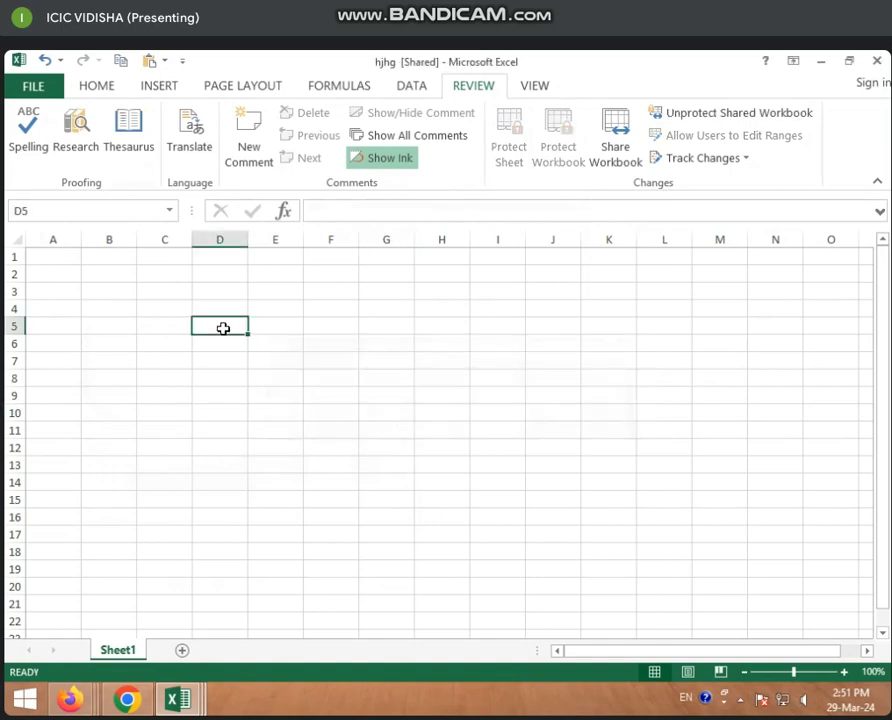
Type sample text such as jk, hjk, khj, k and j down column D through D17
{"action": "type", "text": "jk hjk hjk kjh "}
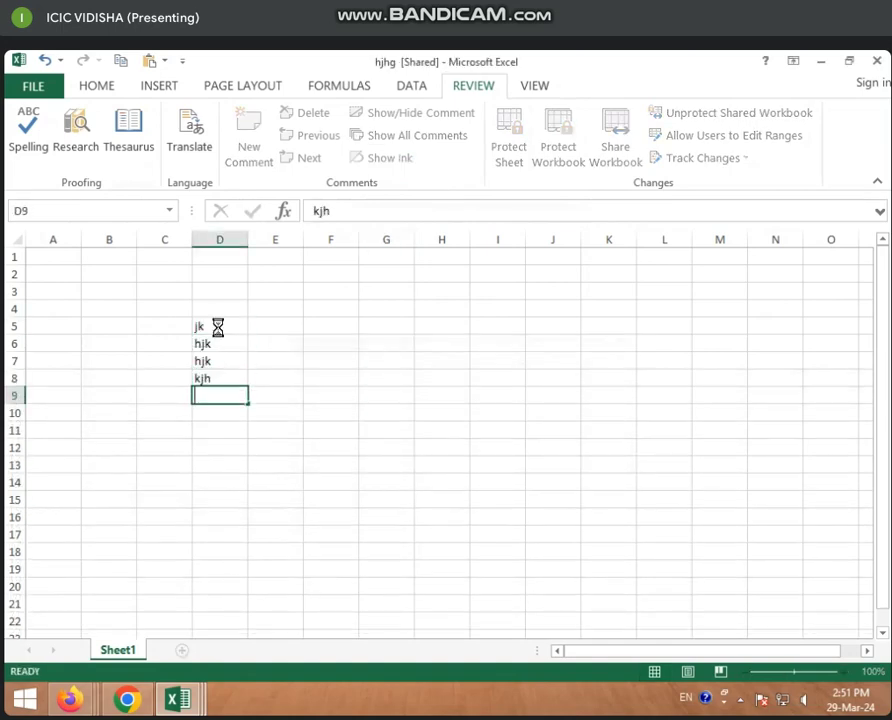
{"action": "type", "text": "kjh hjk khj k hjk"}
{"action": "key", "text": "Return"}
{"action": "type", "text": "hjk"}
{"action": "key", "text": "Return"}
{"action": "type", "text": "jk"}
{"action": "key", "text": "Return"}
{"action": "key", "text": "Return"}
{"action": "type", "text": "j"}
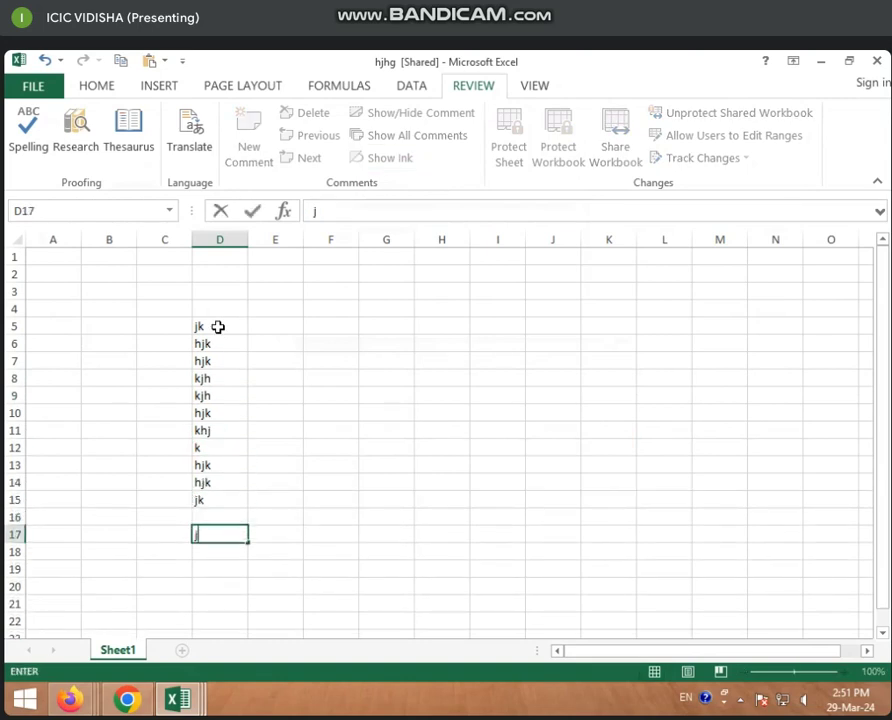
{"action": "left_click", "coordinate": [344, 396]}
Fill scattered cells like F9, I9, H16 and B19 with short text (kjhk, hkh, jh, hkj, k)
{"action": "type", "text": "kjhk"}
{"action": "left_click", "coordinate": [480, 396]}
{"action": "type", "text": "hkh"}
{"action": "left_click", "coordinate": [528, 440]}
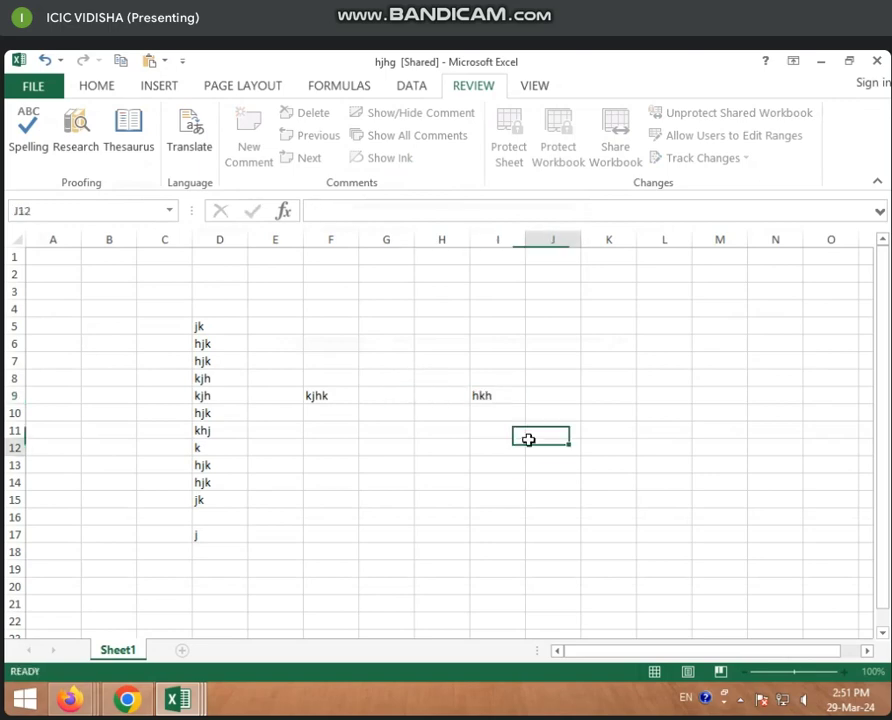
{"action": "type", "text": "jh"}
{"action": "left_click", "coordinate": [497, 482]}
{"action": "type", "text": "jh"}
{"action": "left_click", "coordinate": [432, 518]}
{"action": "type", "text": "hkj"}
{"action": "left_click", "coordinate": [330, 586]}
{"action": "type", "text": "k"}
{"action": "left_click", "coordinate": [107, 574]}
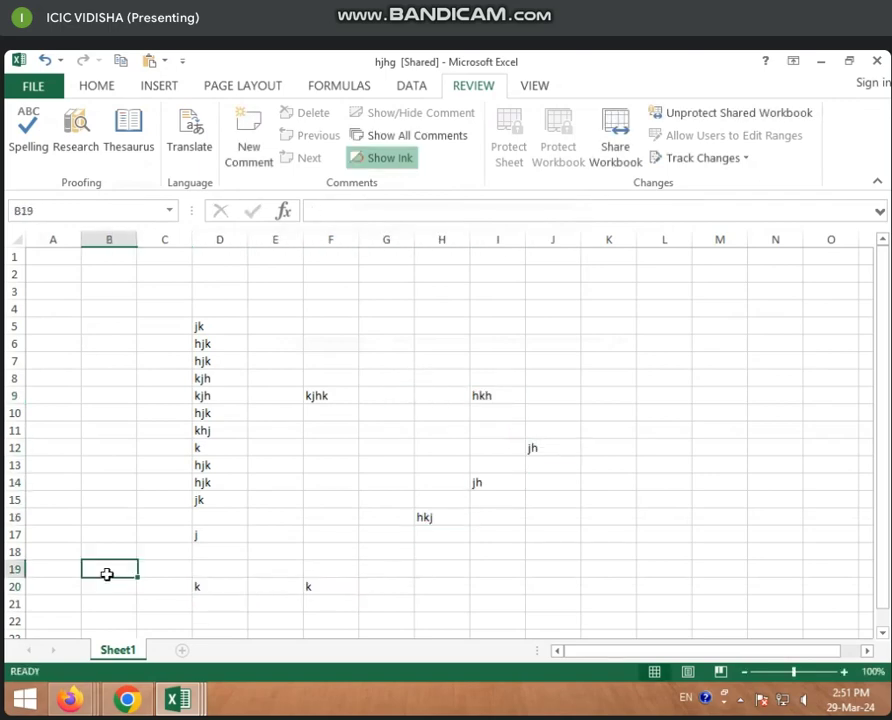
{"action": "type", "text": "k"}
{"action": "left_click", "coordinate": [64, 485]}
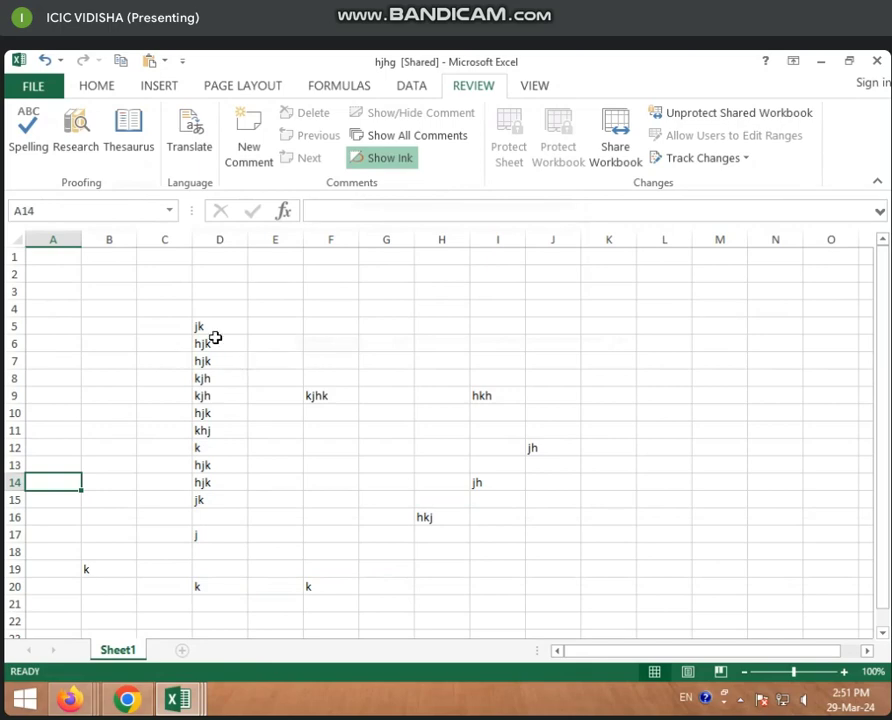
Clear the entries in D5:D9
{"action": "left_click_drag", "start_coordinate": [207, 330], "coordinate": [200, 399]}
{"action": "key", "text": "Delete"}
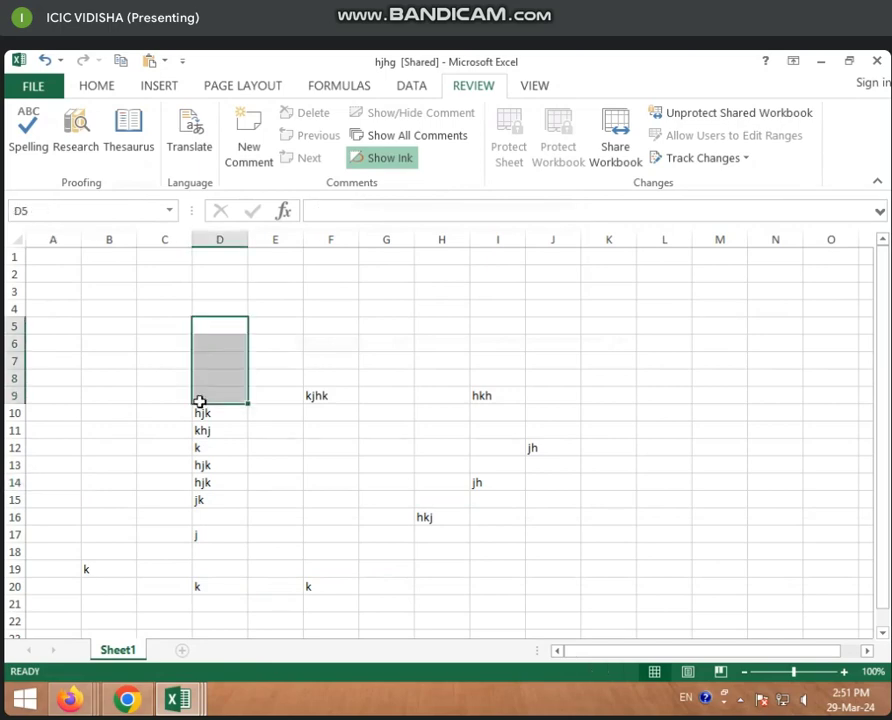
{"action": "left_click", "coordinate": [216, 466]}
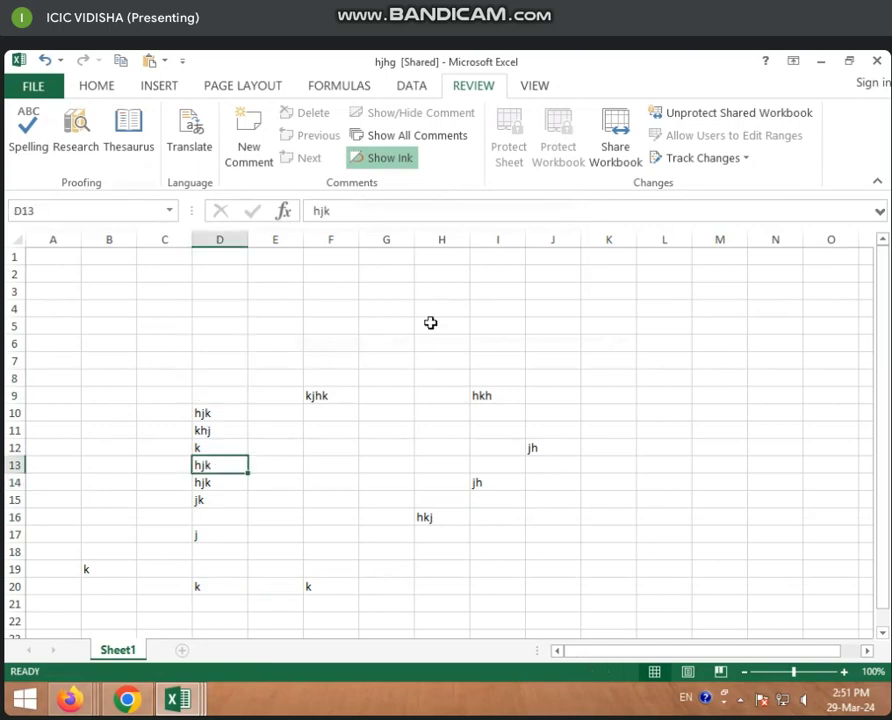
Remove the sharing protection and confirm taking the workbook out of shared use
{"action": "left_click", "coordinate": [712, 116]}
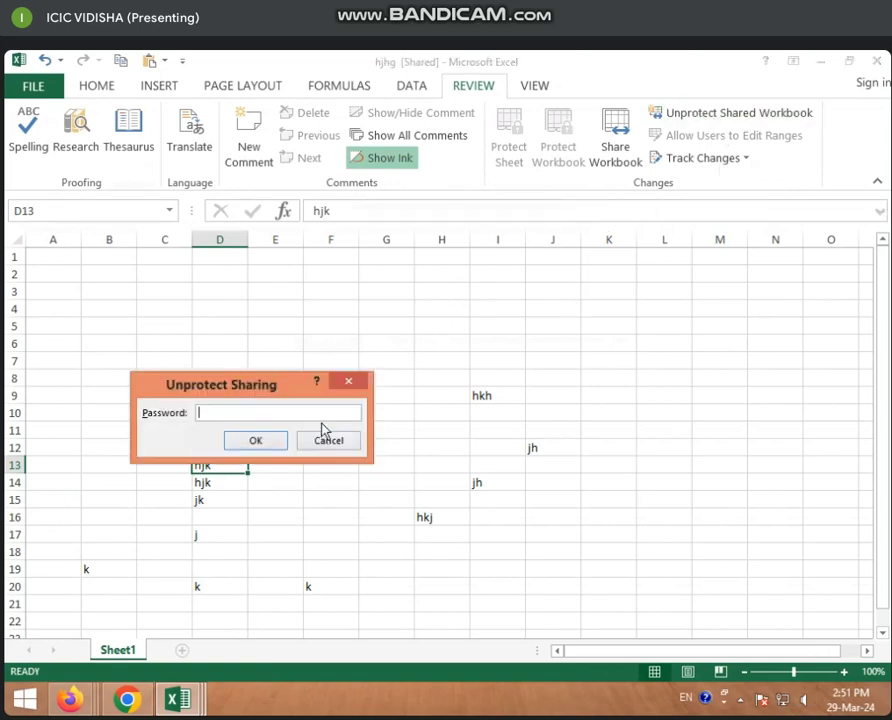
{"action": "left_click", "coordinate": [256, 441]}
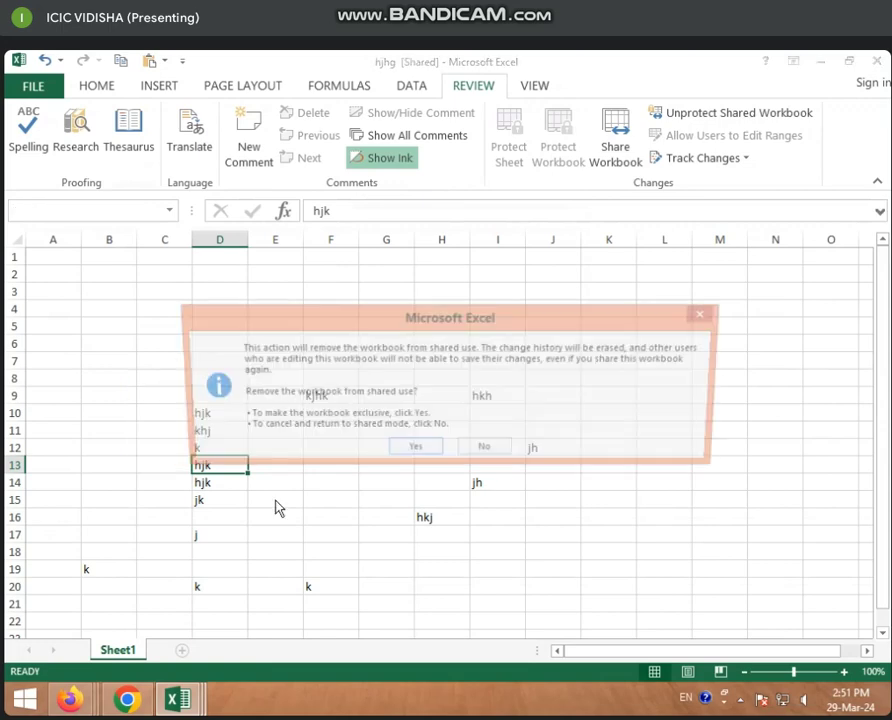
{"action": "left_click", "coordinate": [416, 451]}
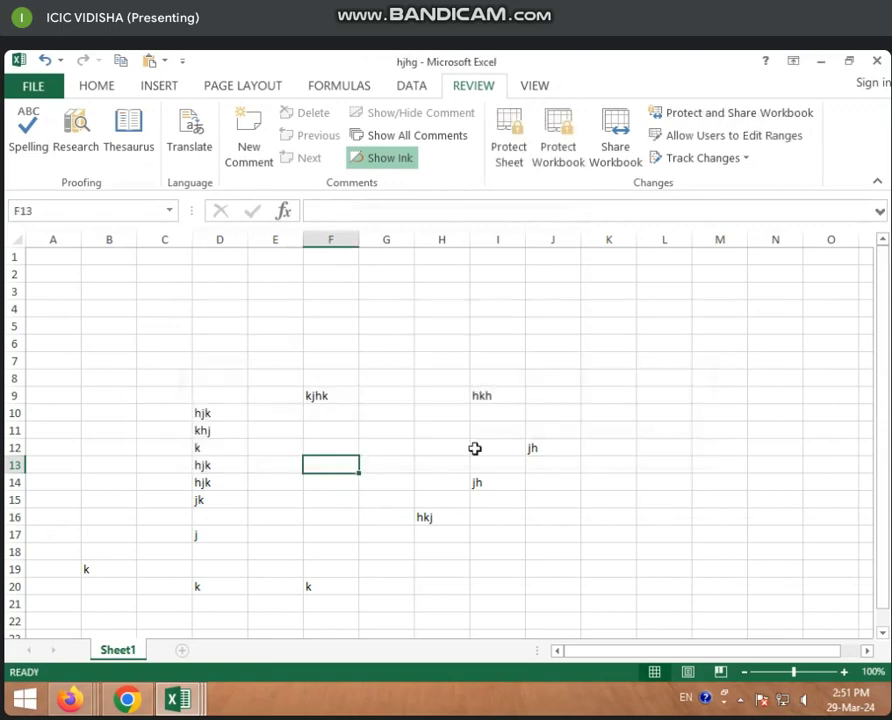
Turn on 'Track changes while editing' in Highlight Changes and confirm saving the workbook as shared
{"action": "left_click", "coordinate": [756, 162]}
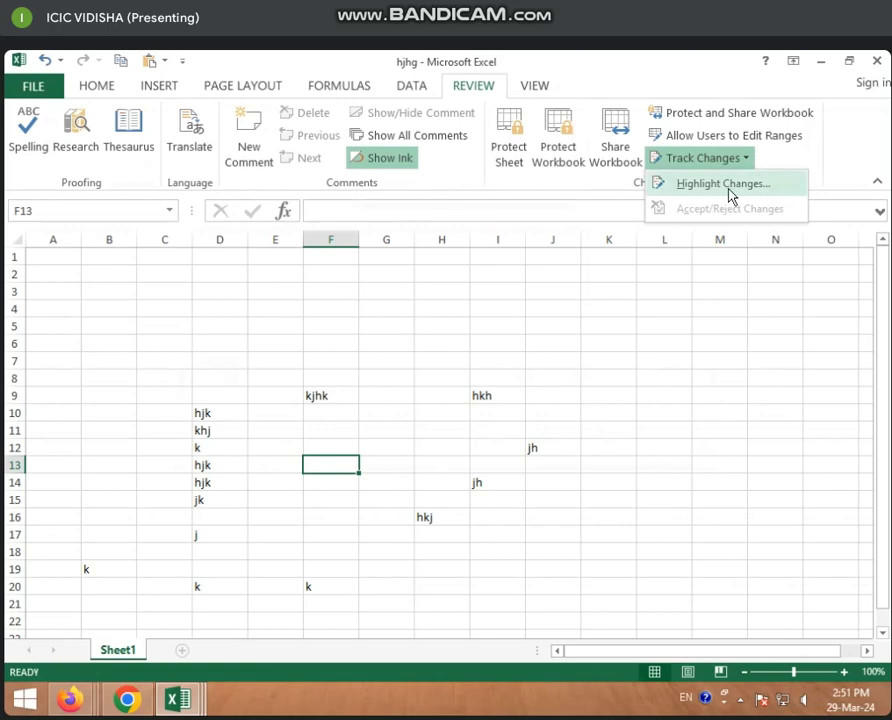
{"action": "left_click", "coordinate": [732, 190]}
{"action": "left_click_drag", "start_coordinate": [155, 325], "coordinate": [192, 260]}
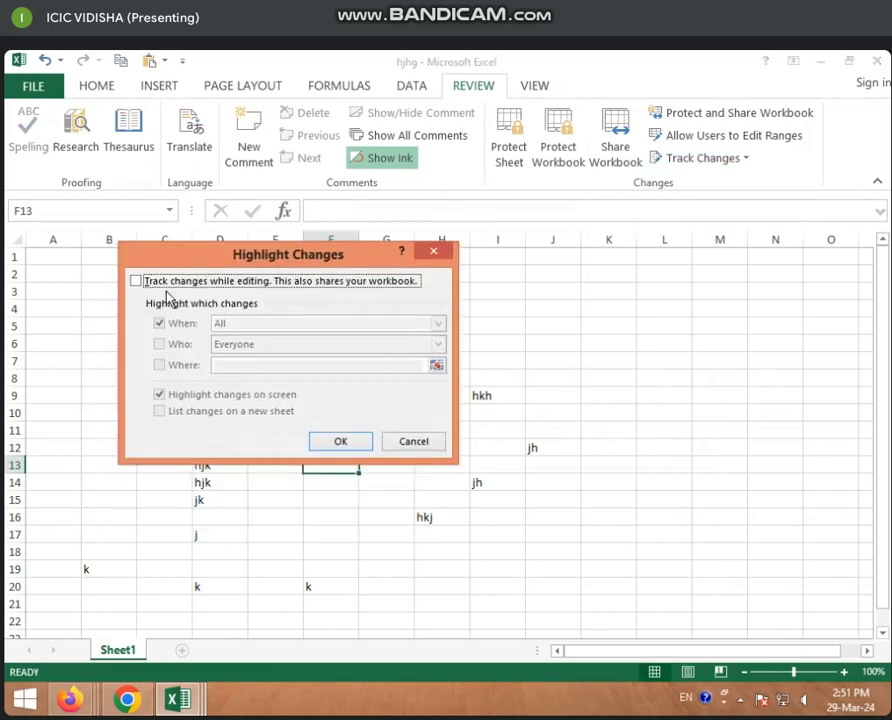
{"action": "left_click", "coordinate": [136, 281]}
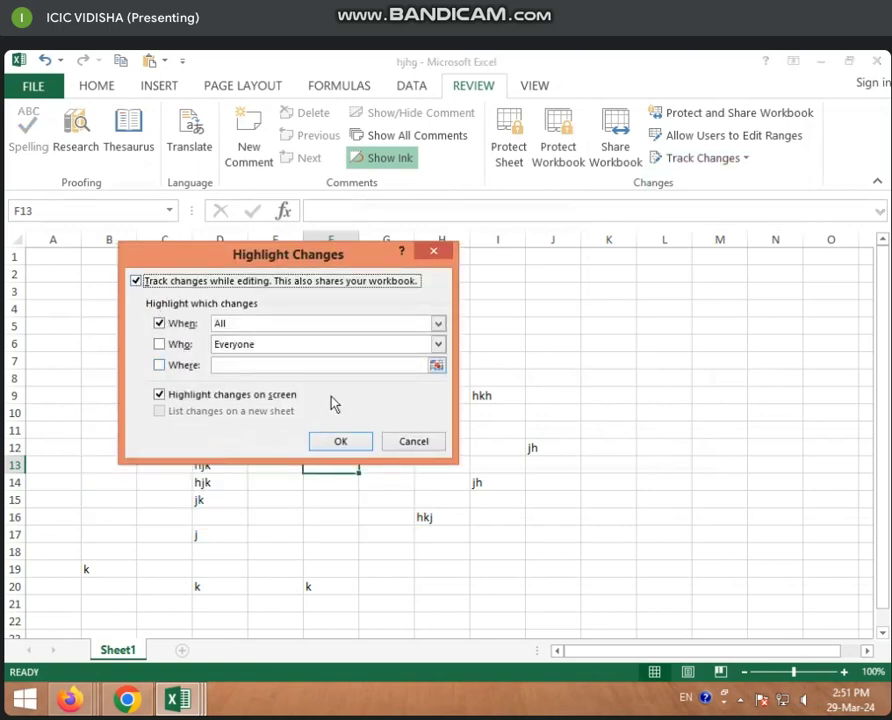
{"action": "left_click", "coordinate": [341, 441]}
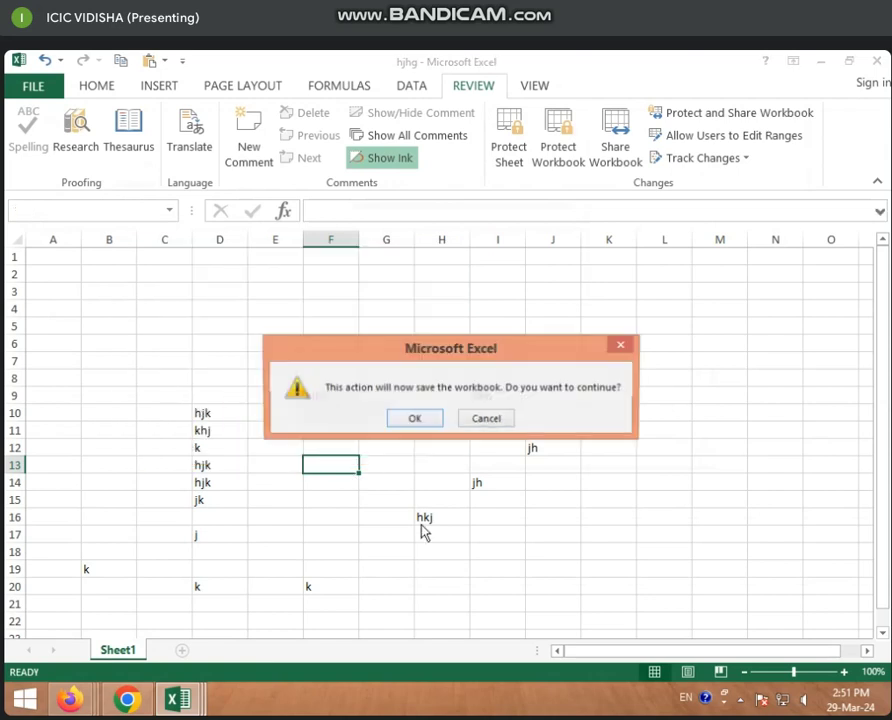
{"action": "left_click", "coordinate": [412, 419]}
{"action": "left_click", "coordinate": [200, 451]}
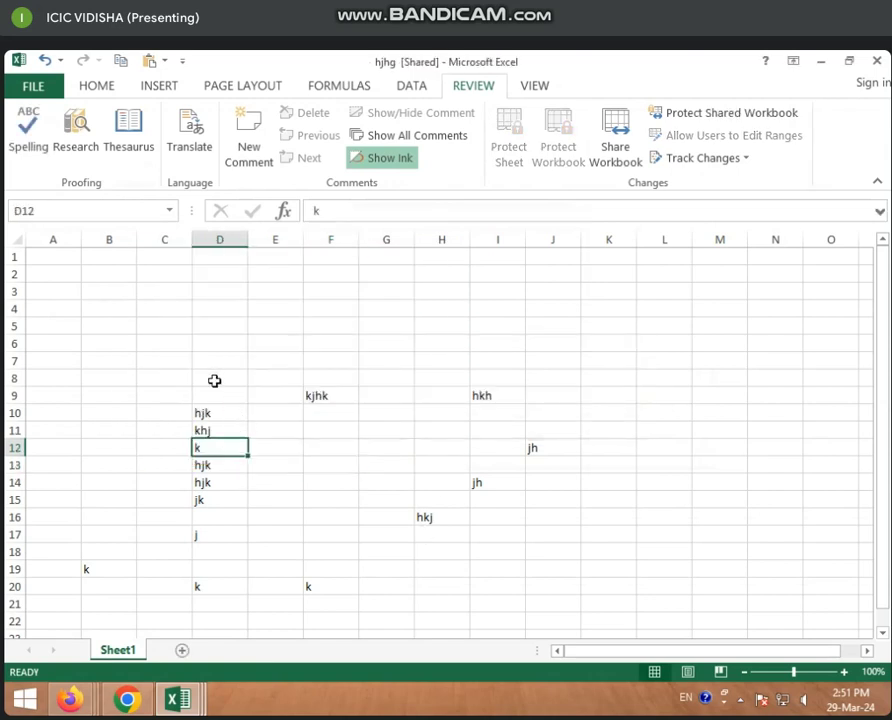
{"action": "left_click", "coordinate": [218, 395]}
{"action": "scroll", "coordinate": [430, 448], "scroll_direction": "down", "scroll_amount": 3}
{"action": "scroll", "coordinate": [343, 461], "scroll_direction": "up", "scroll_amount": 3}
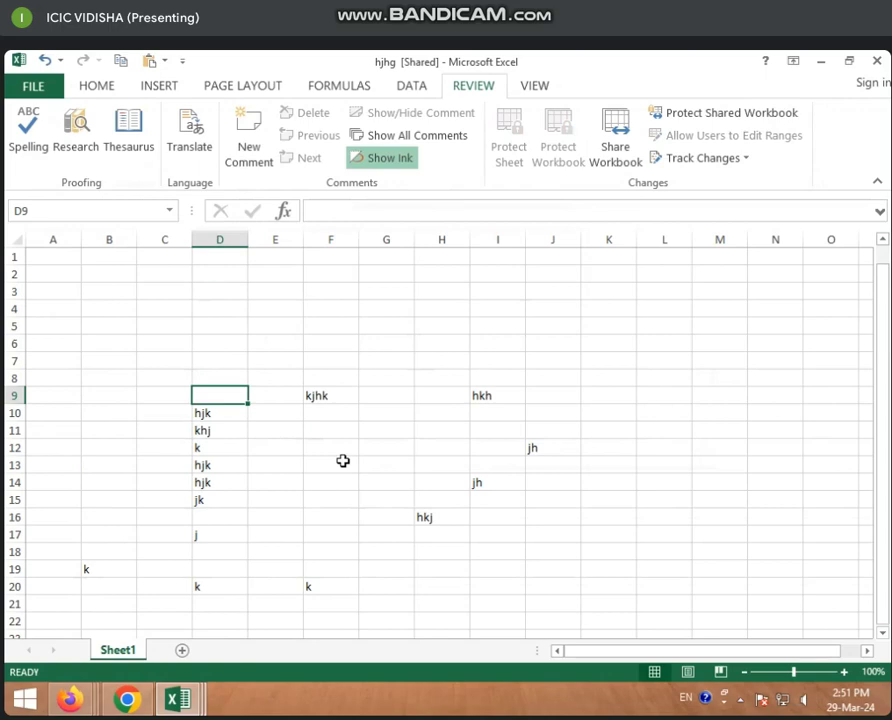
{"action": "left_click", "coordinate": [690, 160]}
{"action": "left_click", "coordinate": [716, 215]}
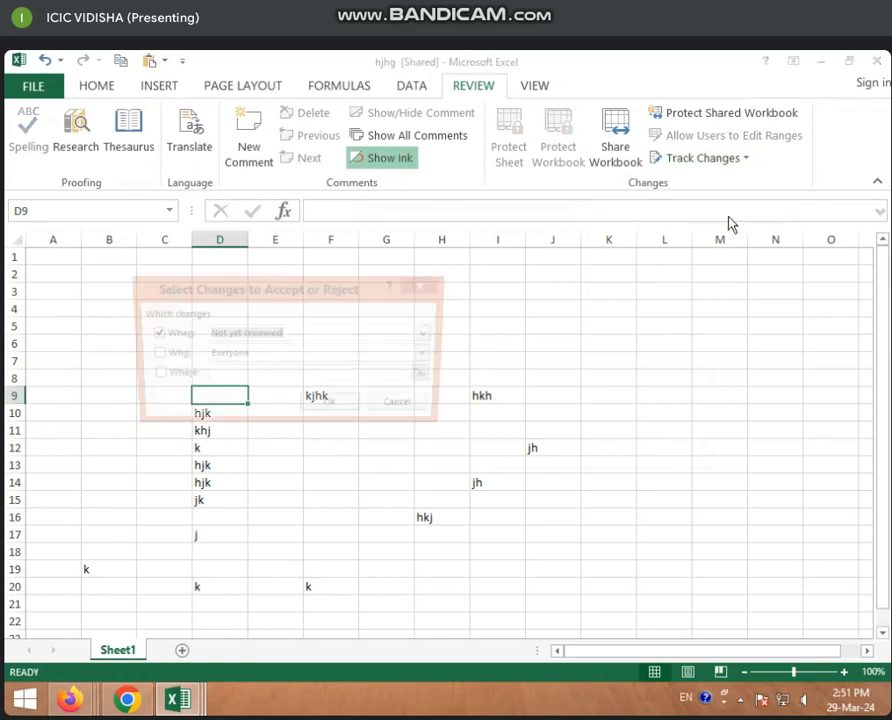
{"action": "left_click", "coordinate": [151, 354]}
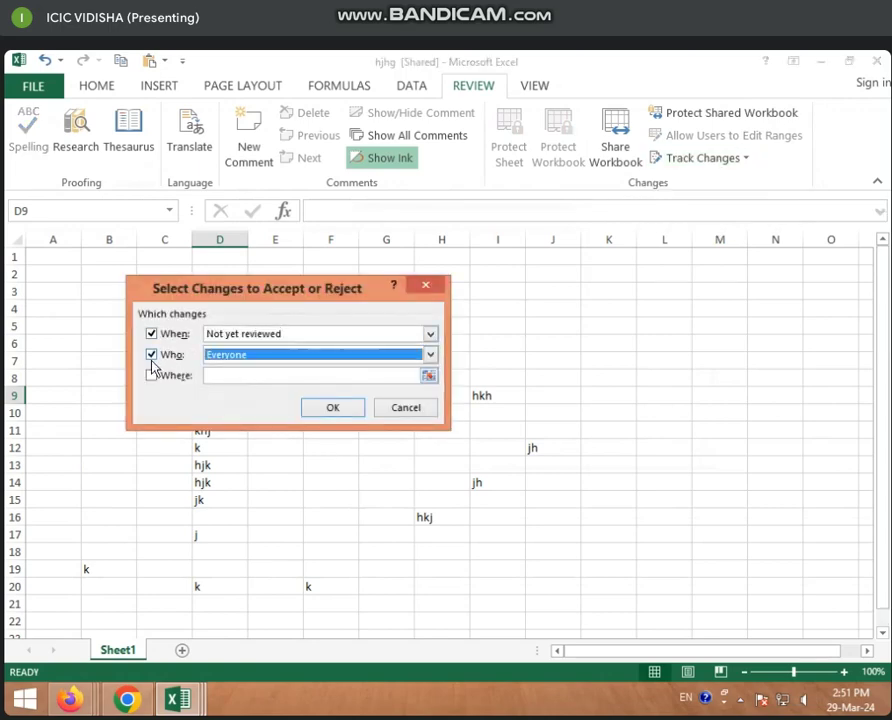
{"action": "left_click", "coordinate": [151, 375]}
{"action": "left_click", "coordinate": [338, 410]}
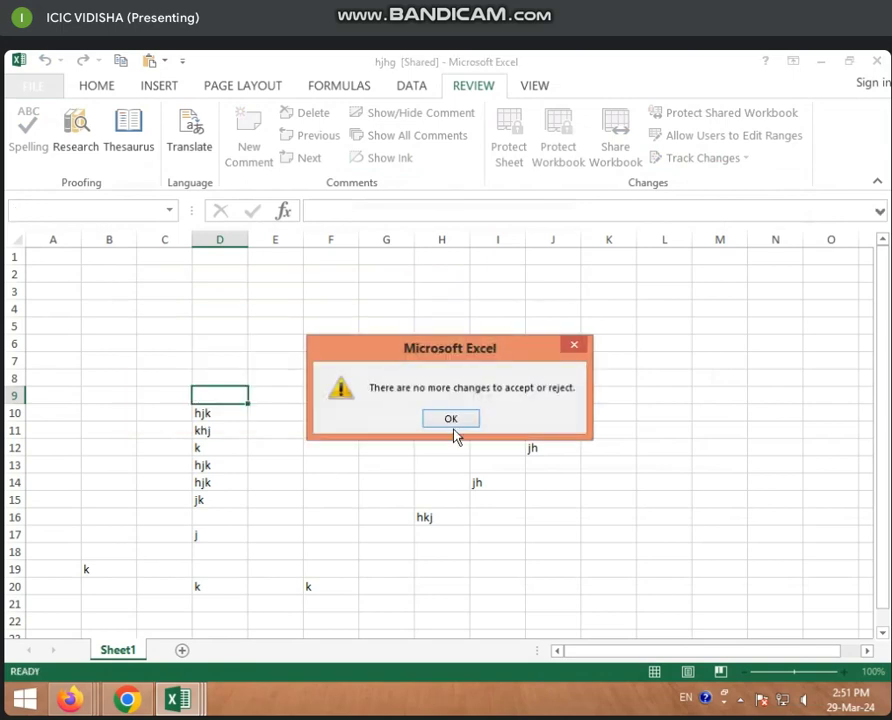
{"action": "left_click", "coordinate": [449, 417]}
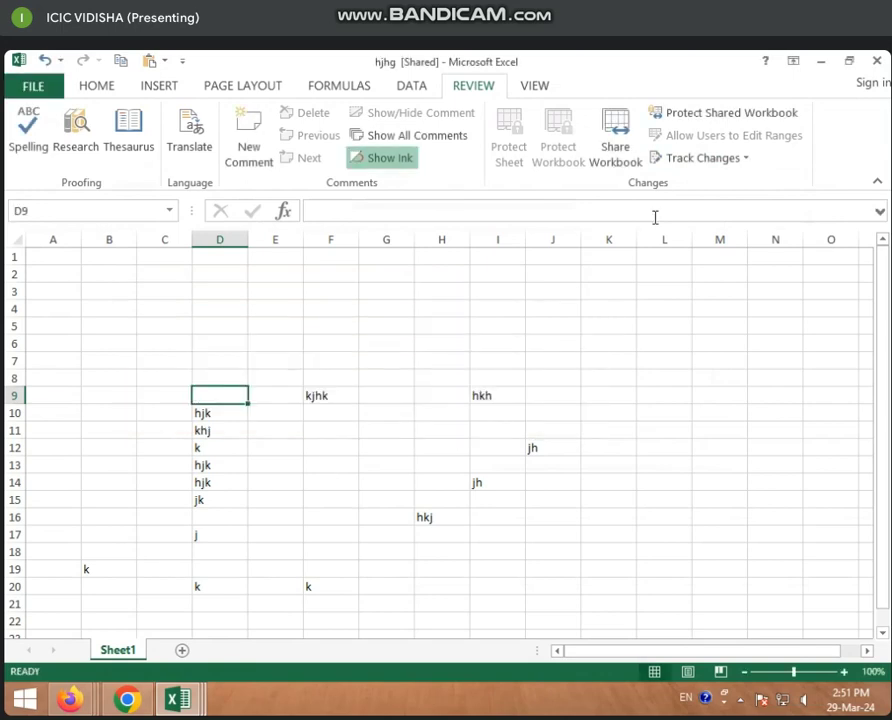
{"action": "left_click", "coordinate": [720, 125]}
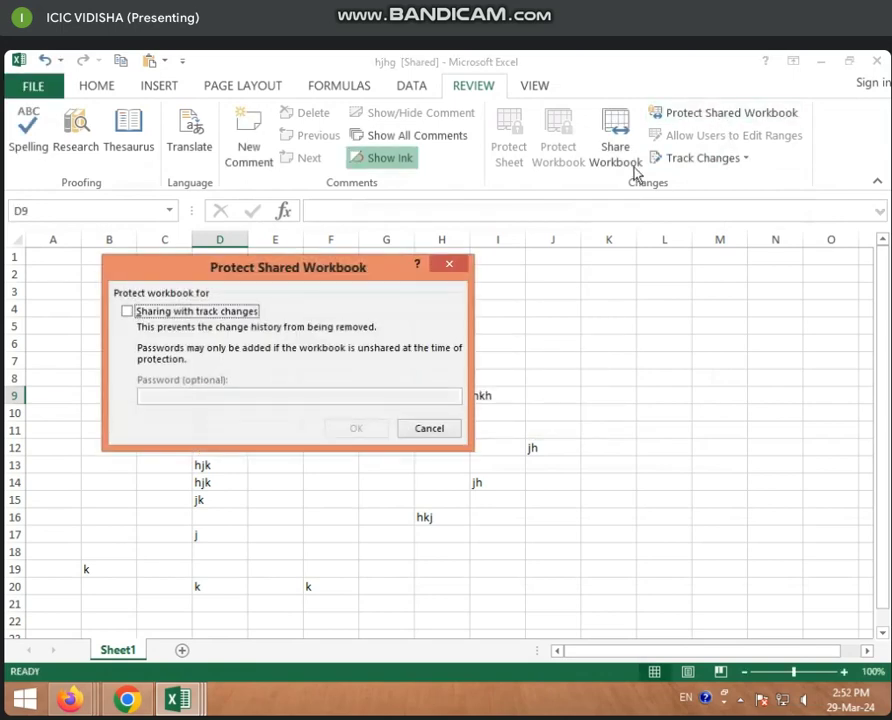
{"action": "left_click", "coordinate": [128, 312]}
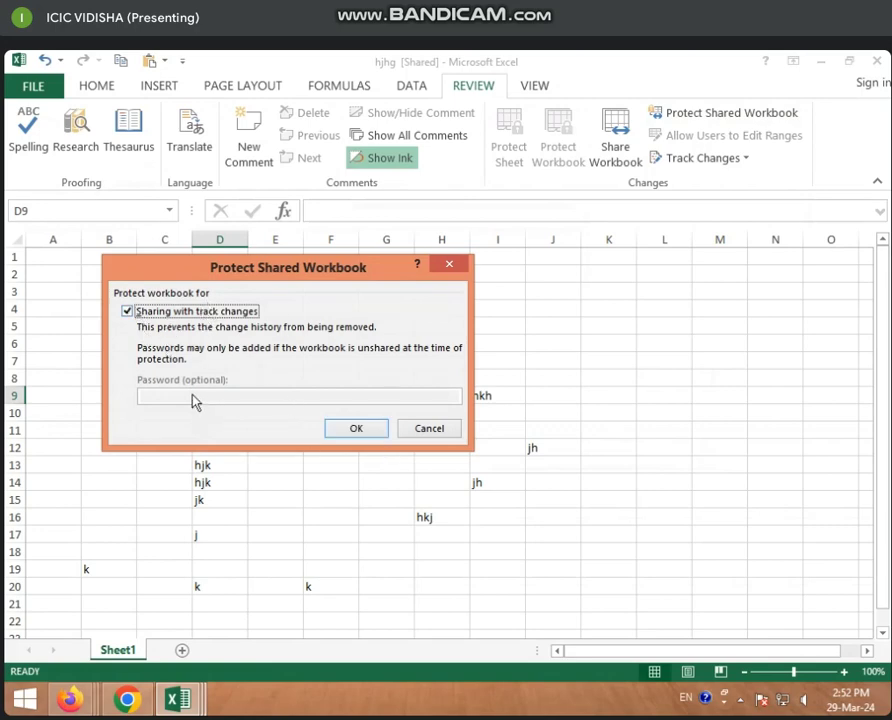
{"action": "left_click", "coordinate": [430, 430]}
{"action": "left_click", "coordinate": [312, 458]}
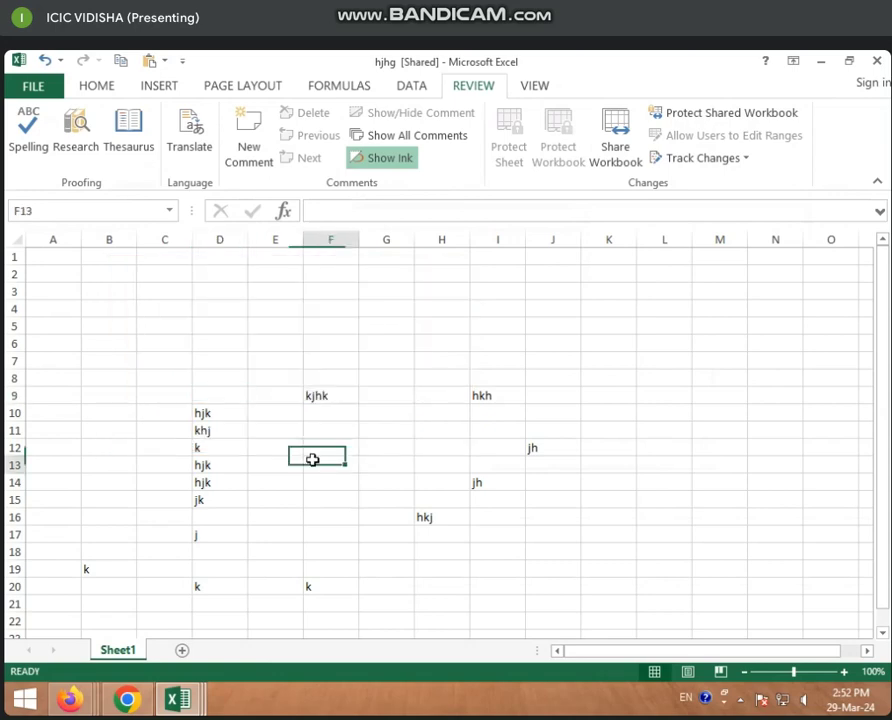
{"action": "left_click", "coordinate": [266, 444]}
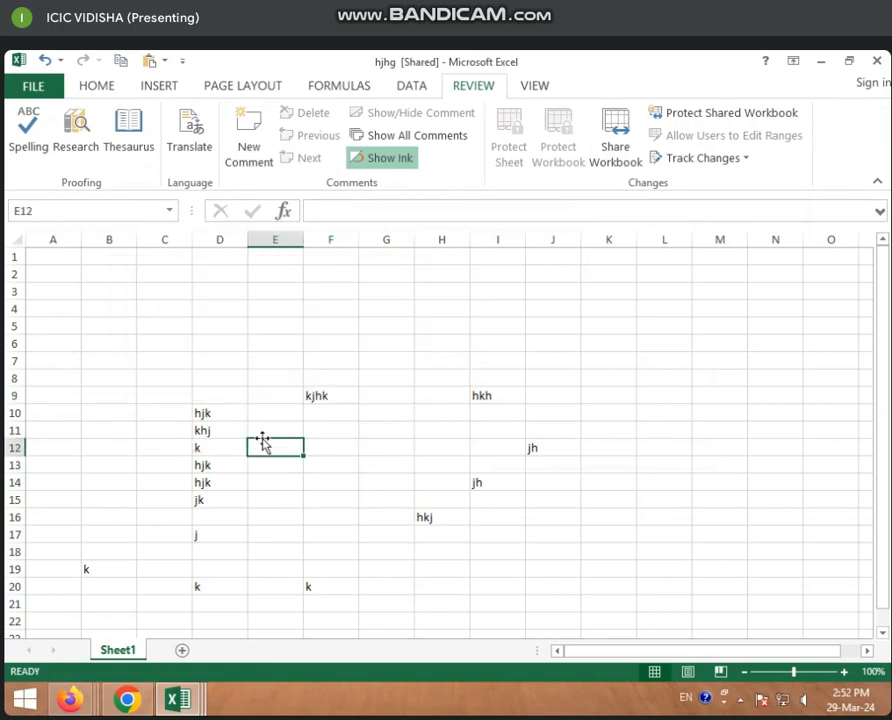
Open Highlight Changes and toggle 'Track changes while editing' off and back on
{"action": "left_click", "coordinate": [710, 159]}
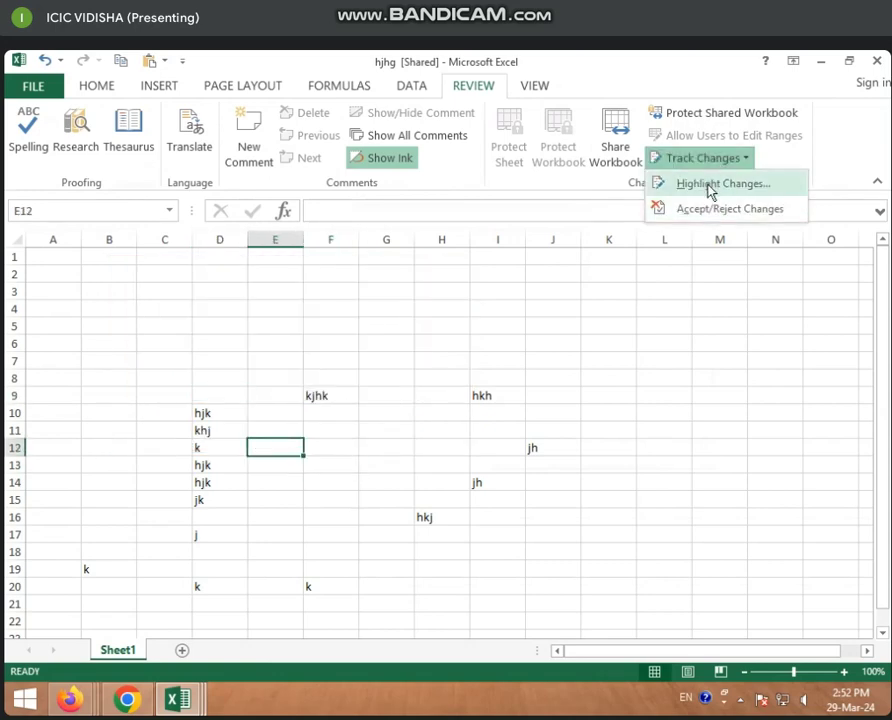
{"action": "left_click", "coordinate": [710, 185]}
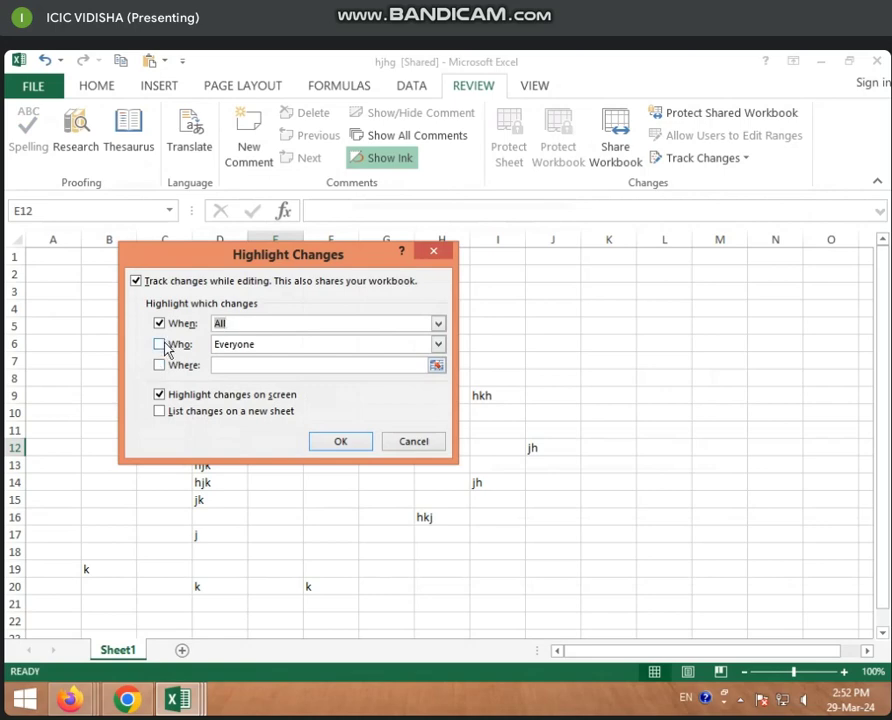
{"action": "left_click", "coordinate": [137, 283]}
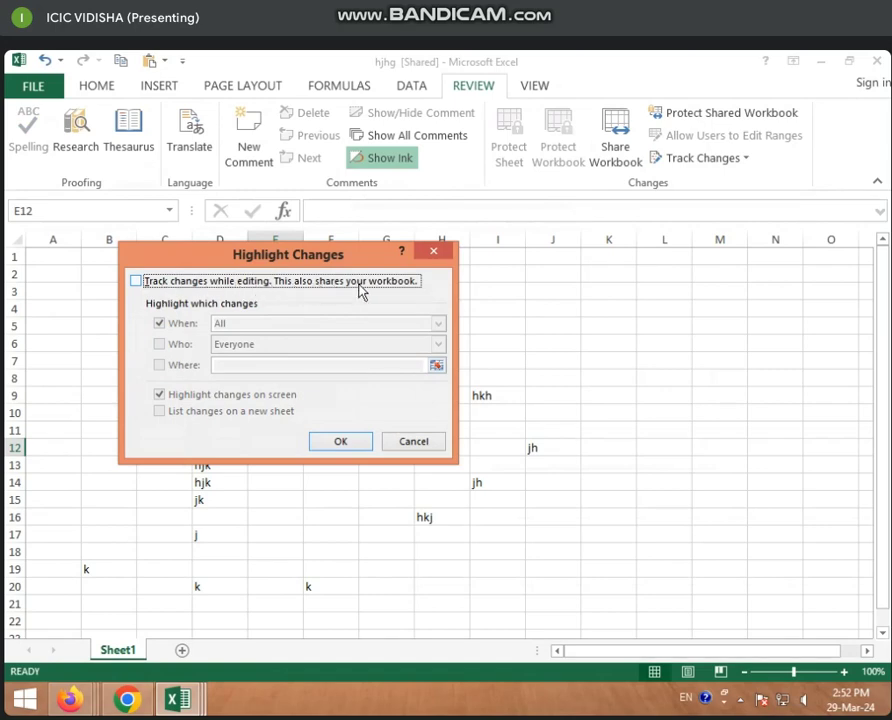
{"action": "left_click", "coordinate": [137, 282]}
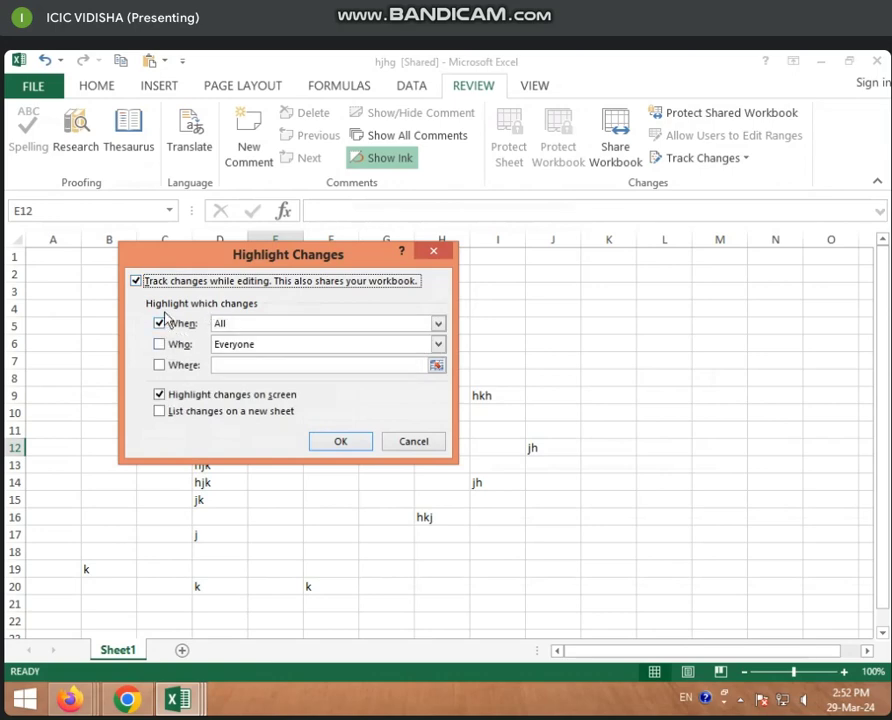
{"action": "left_click", "coordinate": [278, 325]}
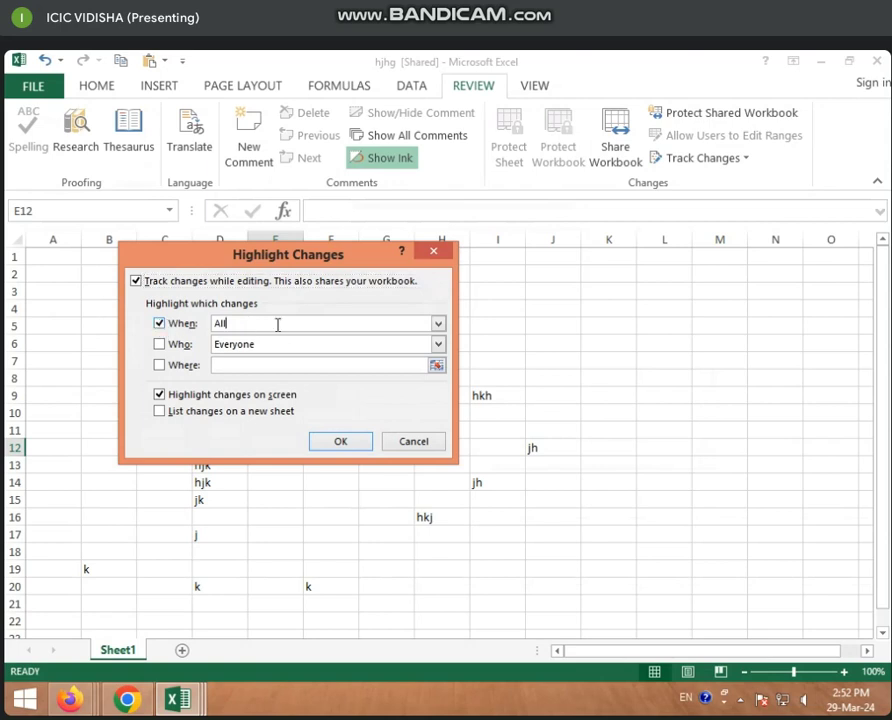
Try the Who and Where (D9:G16) filters, clear both, and apply highlighting of all changes
{"action": "left_click", "coordinate": [159, 345]}
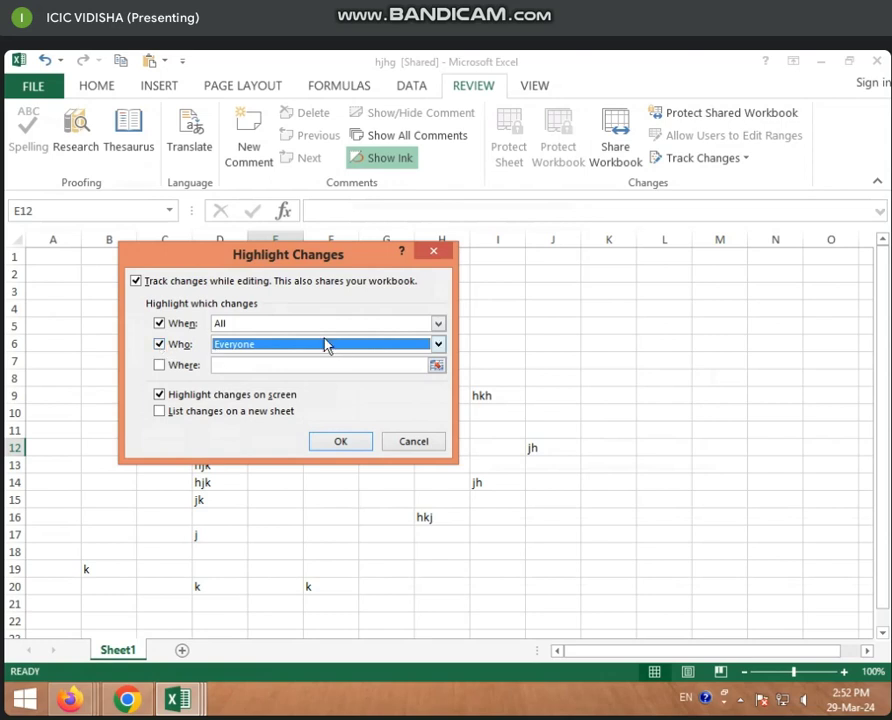
{"action": "left_click", "coordinate": [159, 344]}
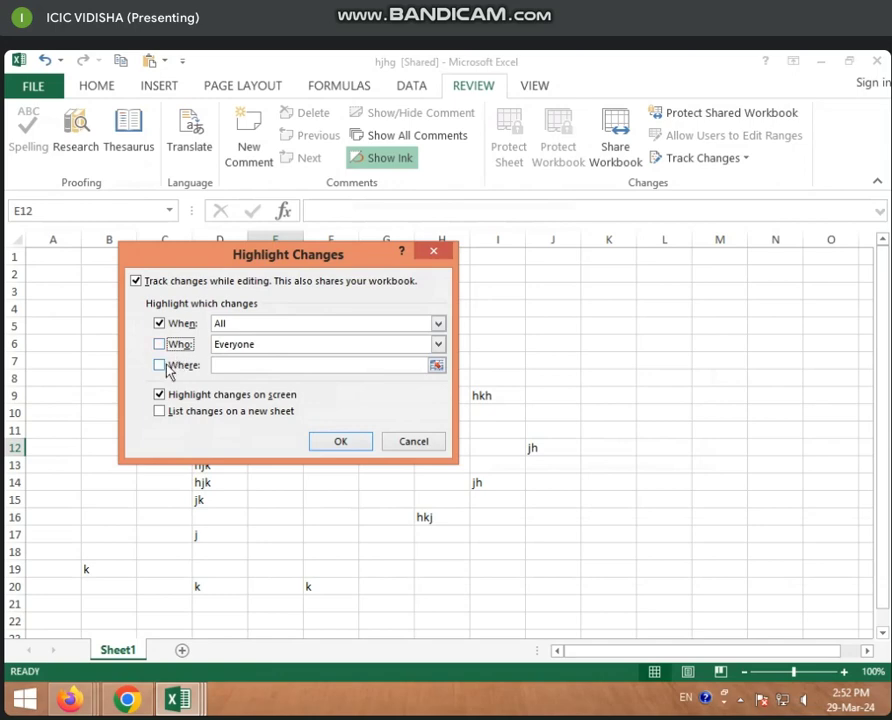
{"action": "left_click", "coordinate": [160, 365]}
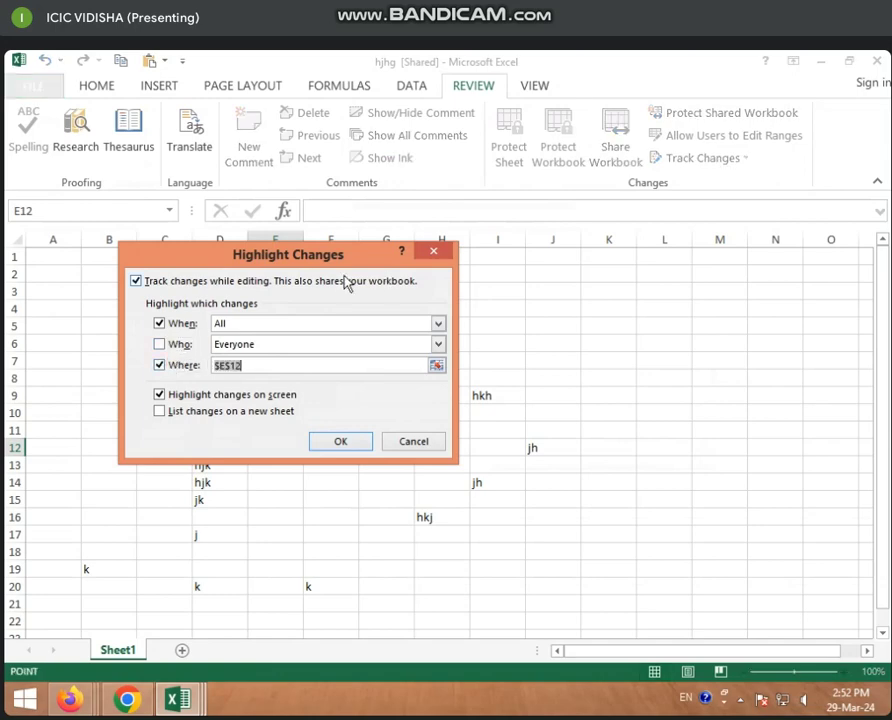
{"action": "left_click_drag", "start_coordinate": [290, 254], "coordinate": [497, 180]}
{"action": "left_click_drag", "start_coordinate": [234, 398], "coordinate": [403, 512]}
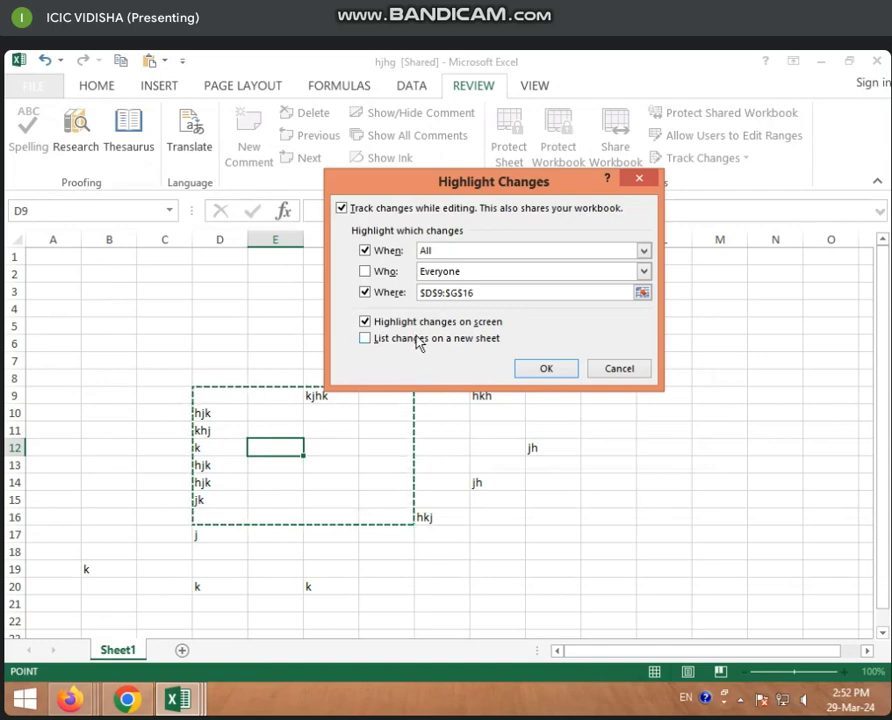
{"action": "left_click", "coordinate": [364, 293]}
{"action": "left_click", "coordinate": [548, 370]}
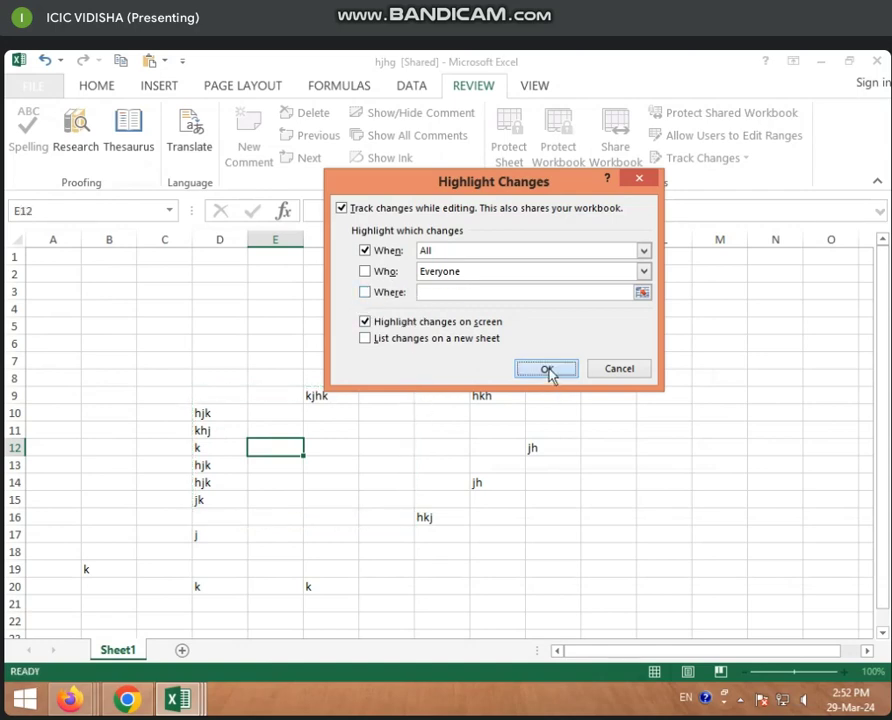